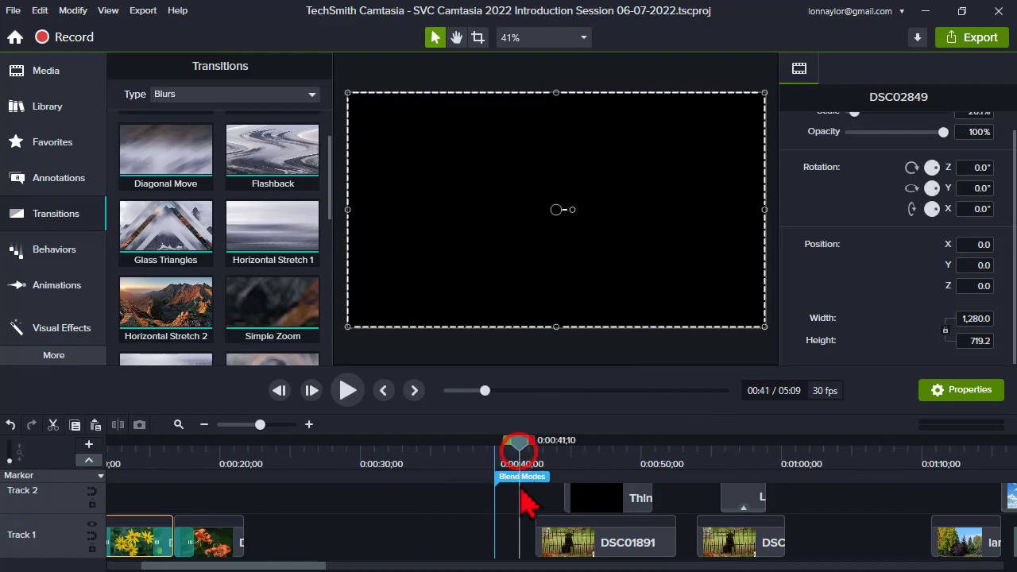
# Step: Preview the base photo DSC01891 on Track 1 and the Thin Lines TEST 1 overlay above it on Track 2
pyautogui.click(544, 458)
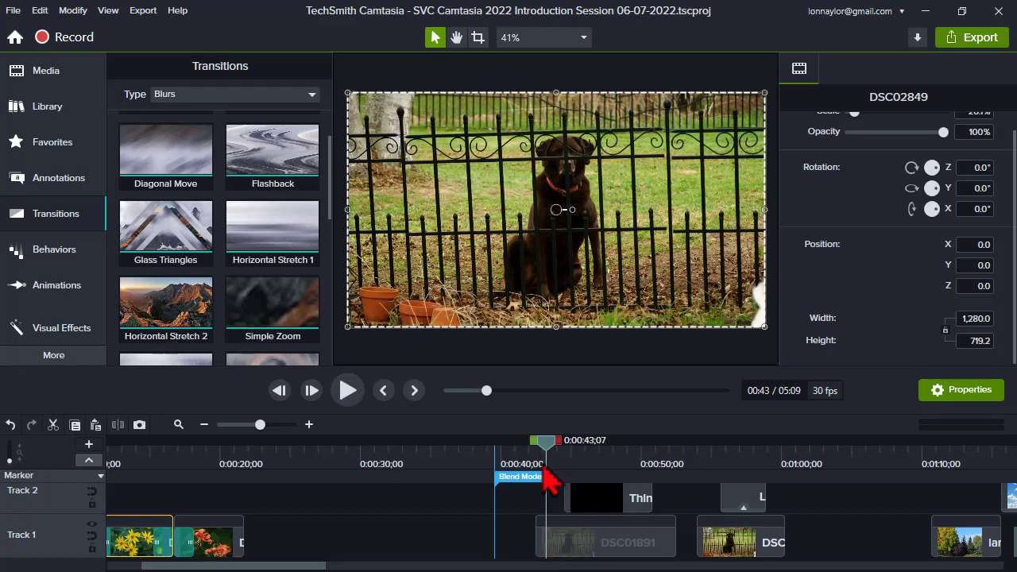
pyautogui.moveTo(306, 567); pyautogui.dragTo(349, 567)
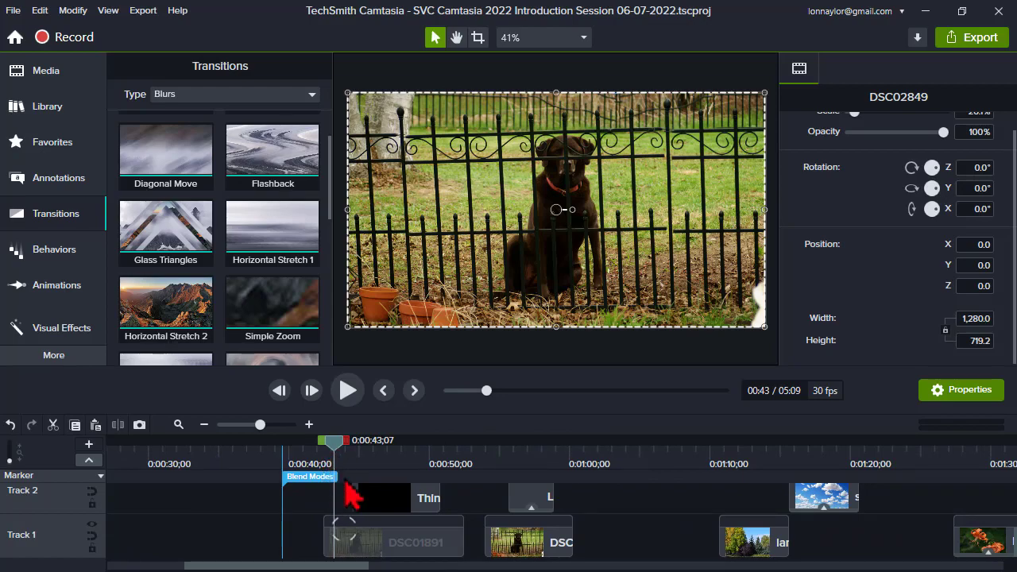
pyautogui.click(387, 549)
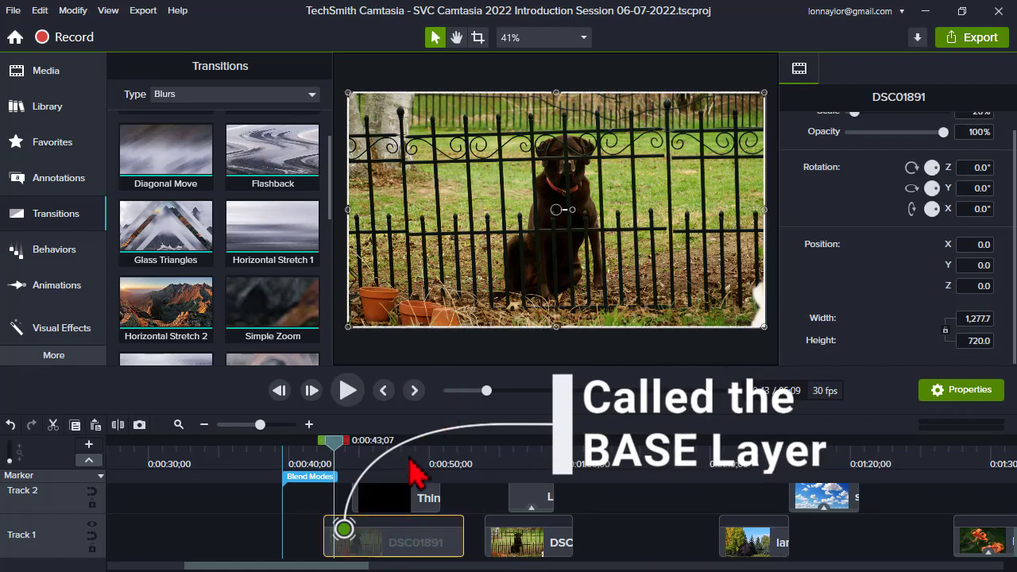
pyautogui.click(377, 499)
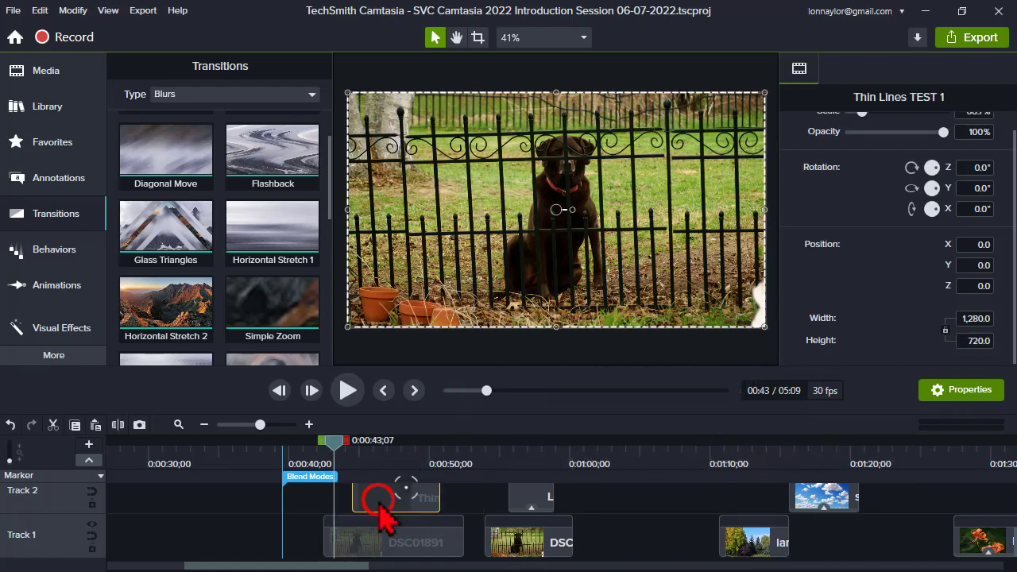
pyautogui.click(388, 442)
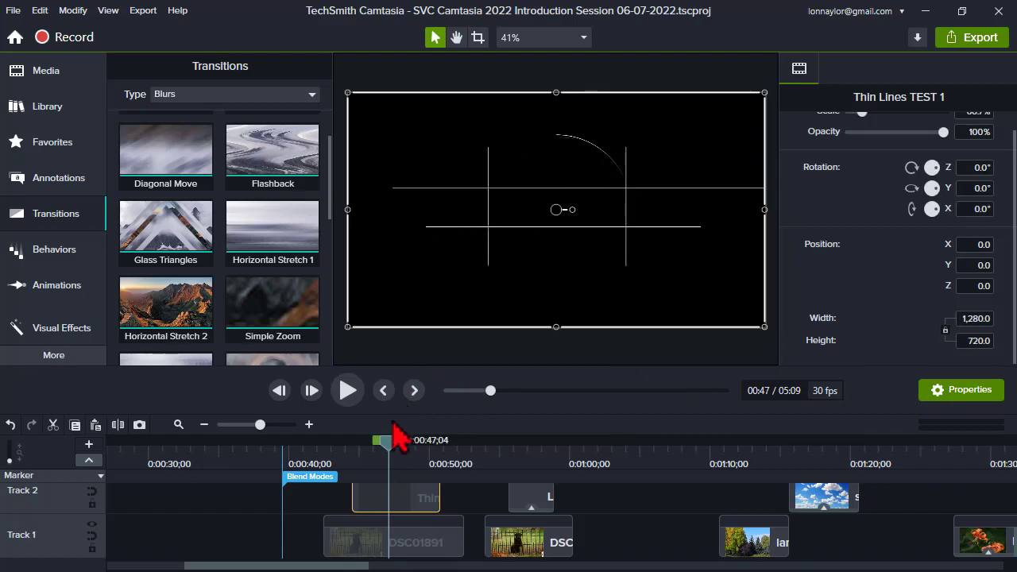
pyautogui.moveTo(387, 439); pyautogui.dragTo(410, 475)
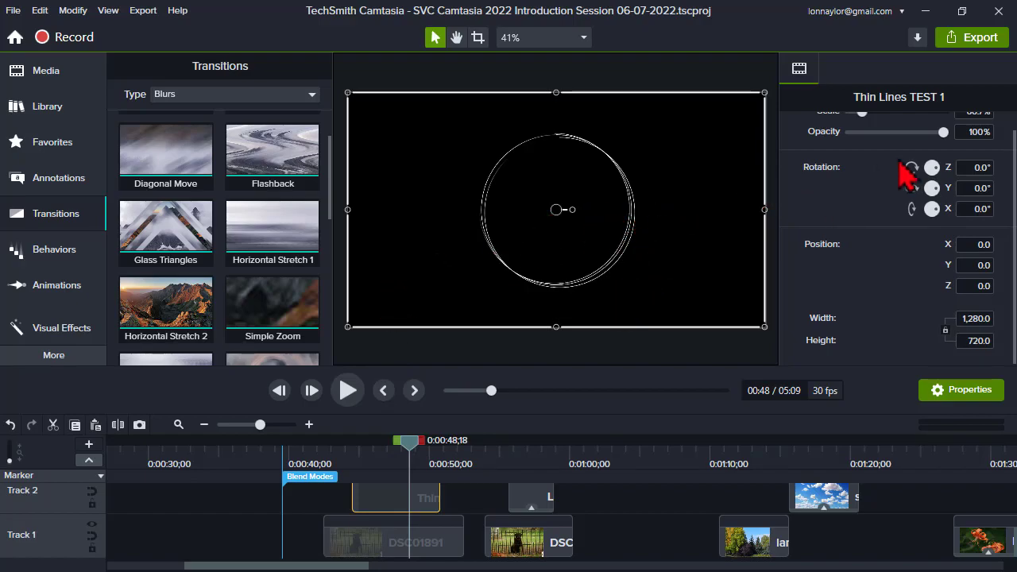
# Step: Try lowering the Thin Lines TEST 1 overlay's opacity to 53%, preview it over the photo, and restore the opacity to 100%
pyautogui.scroll(1, 861, 269)
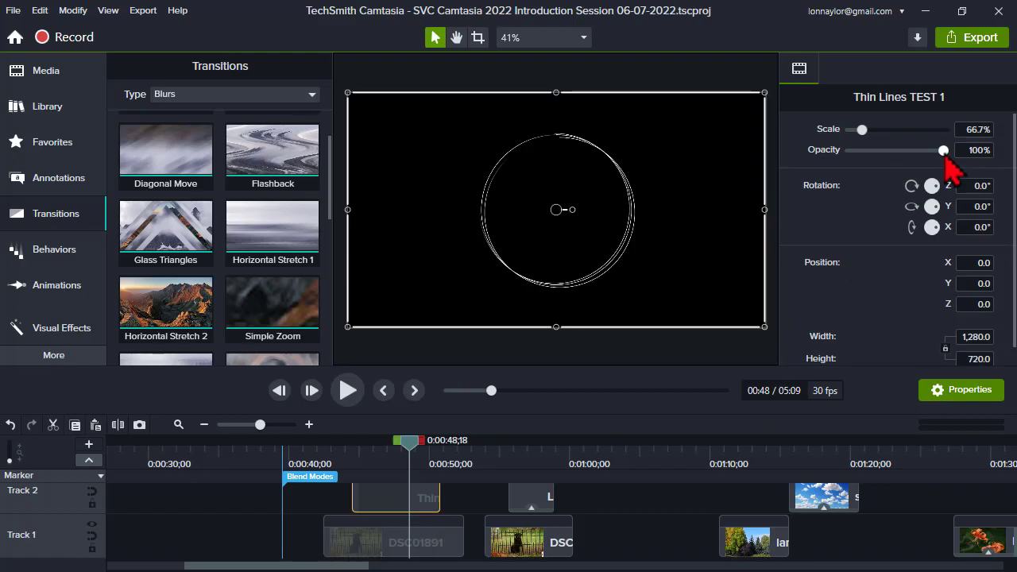
pyautogui.moveTo(945, 152); pyautogui.dragTo(904, 156)
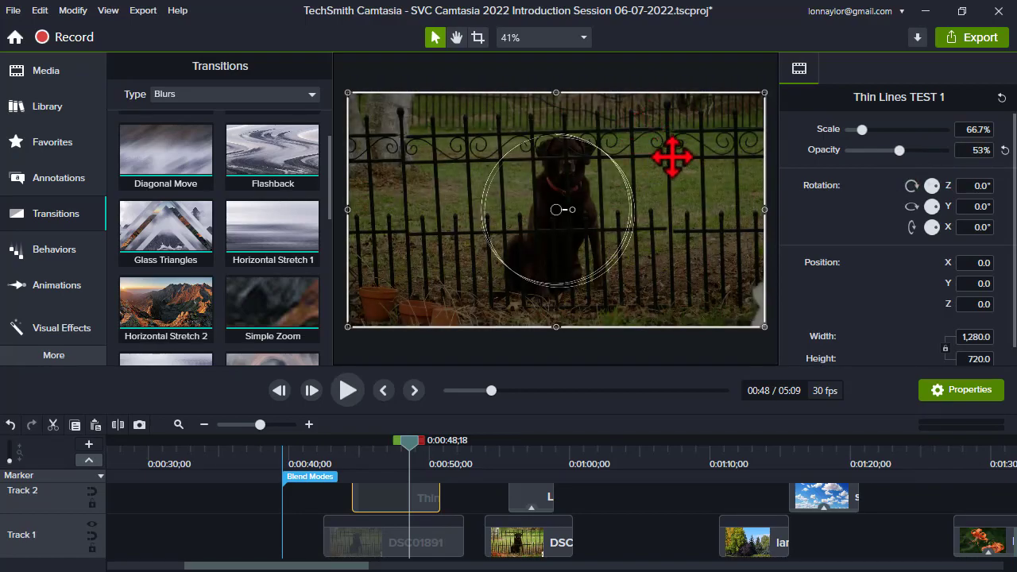
pyautogui.click(337, 456)
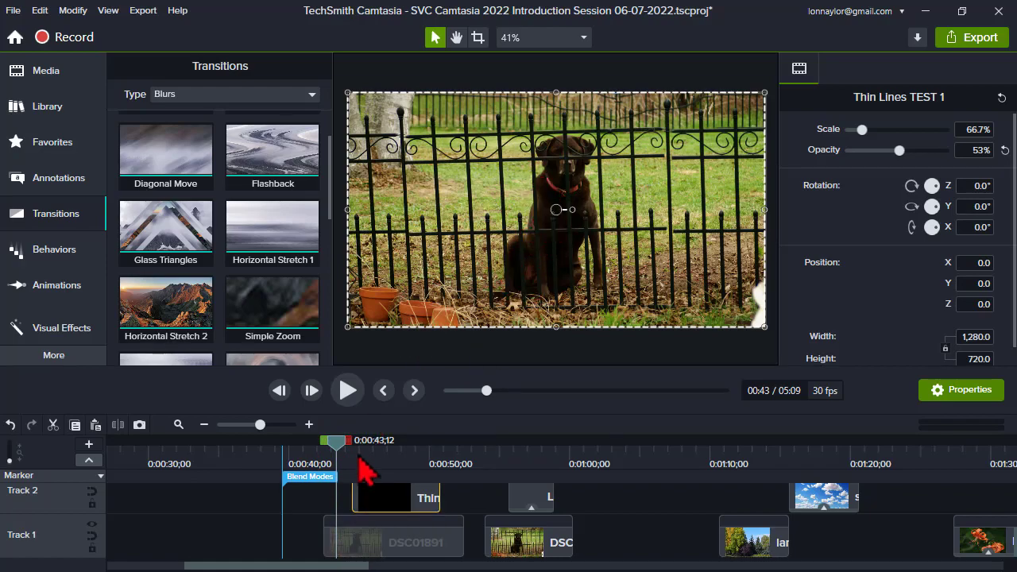
pyautogui.click(409, 460)
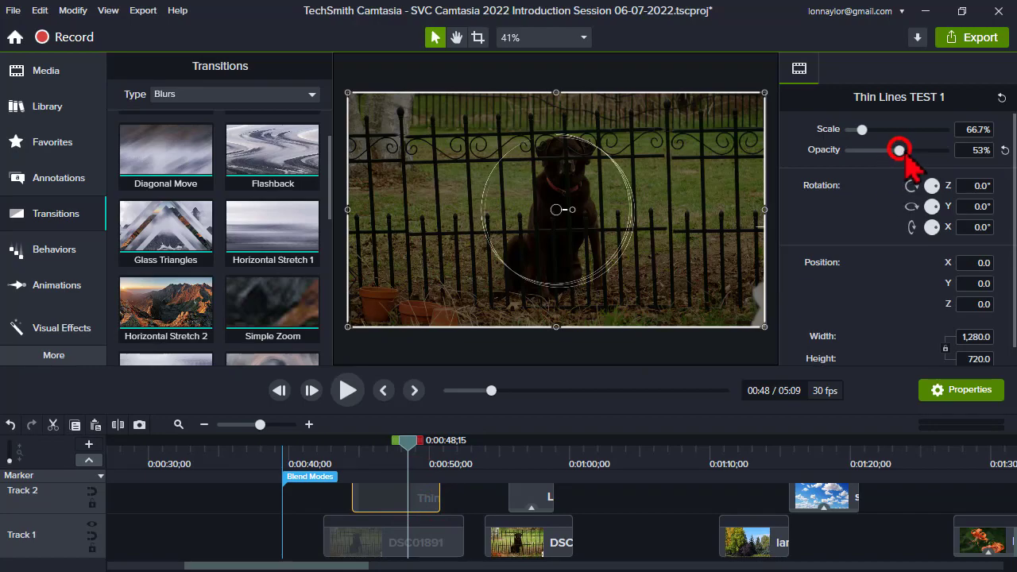
pyautogui.moveTo(899, 150); pyautogui.dragTo(954, 155)
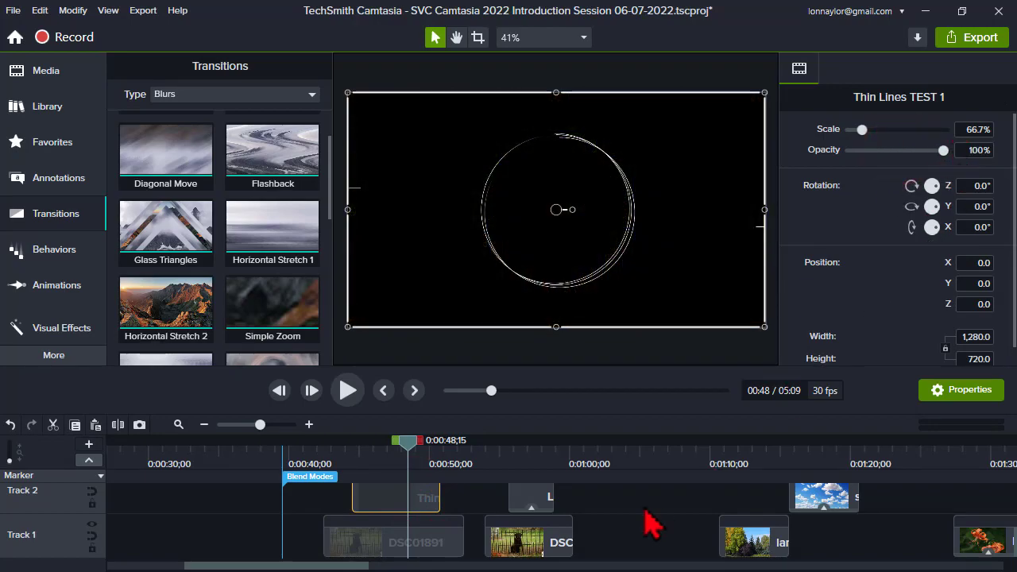
# Step: Try a Media Matte effect in Luminosity Invert mode on the Thin Lines TEST 1 clip and remove the effect
pyautogui.rightClick(441, 263)
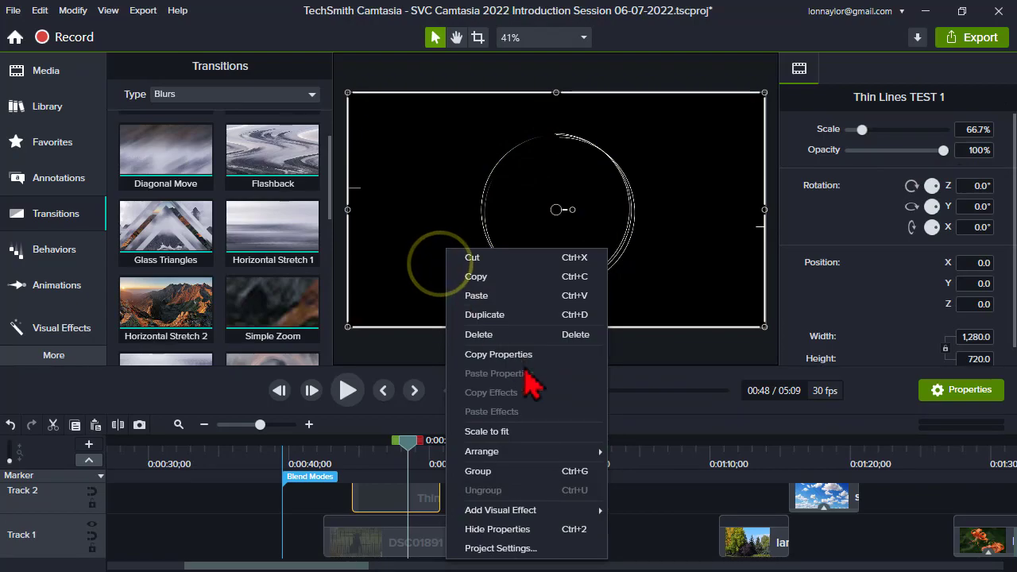
pyautogui.moveTo(556, 511)
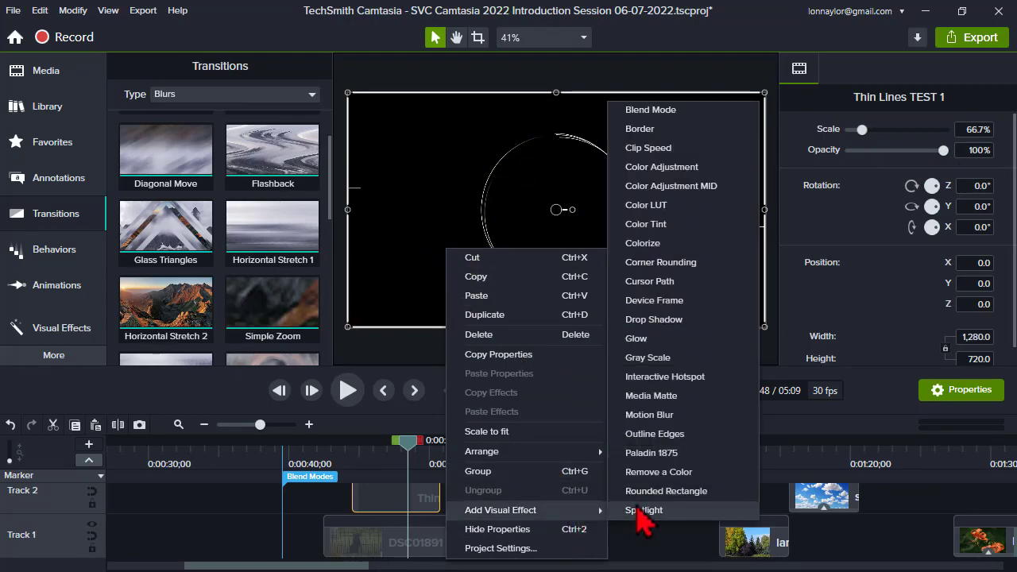
pyautogui.click(699, 397)
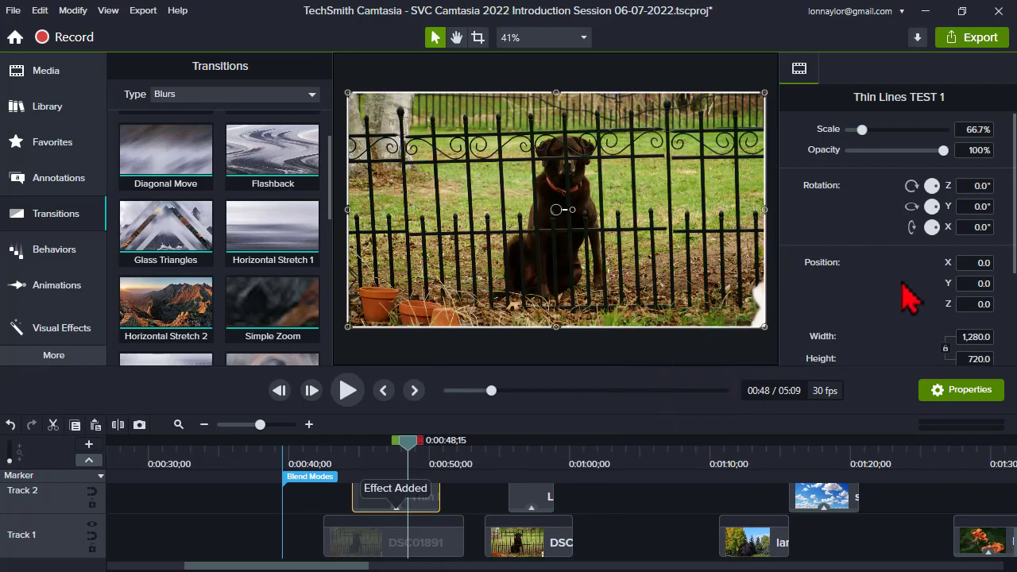
pyautogui.scroll(-2, 910, 298)
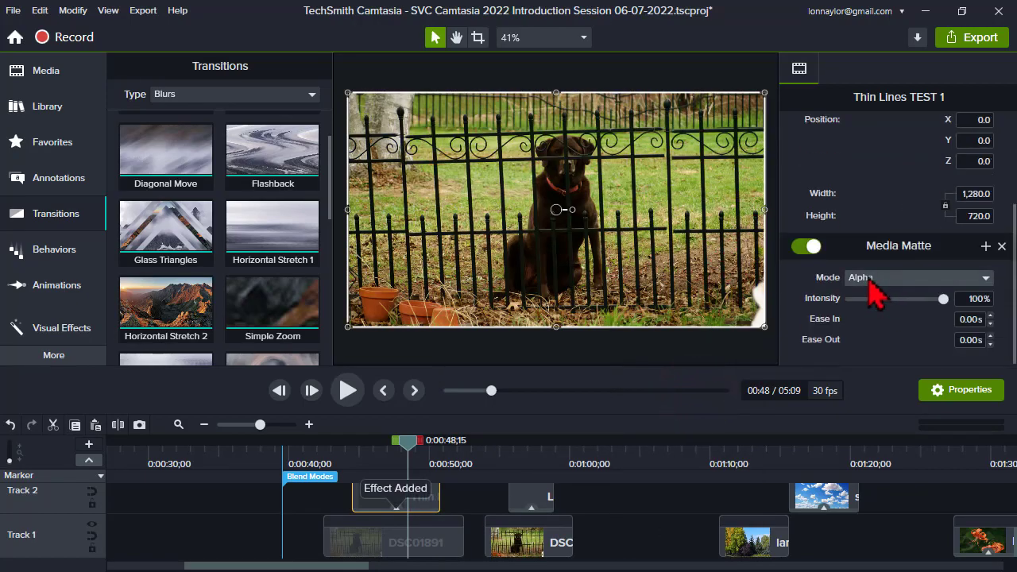
pyautogui.click(882, 277)
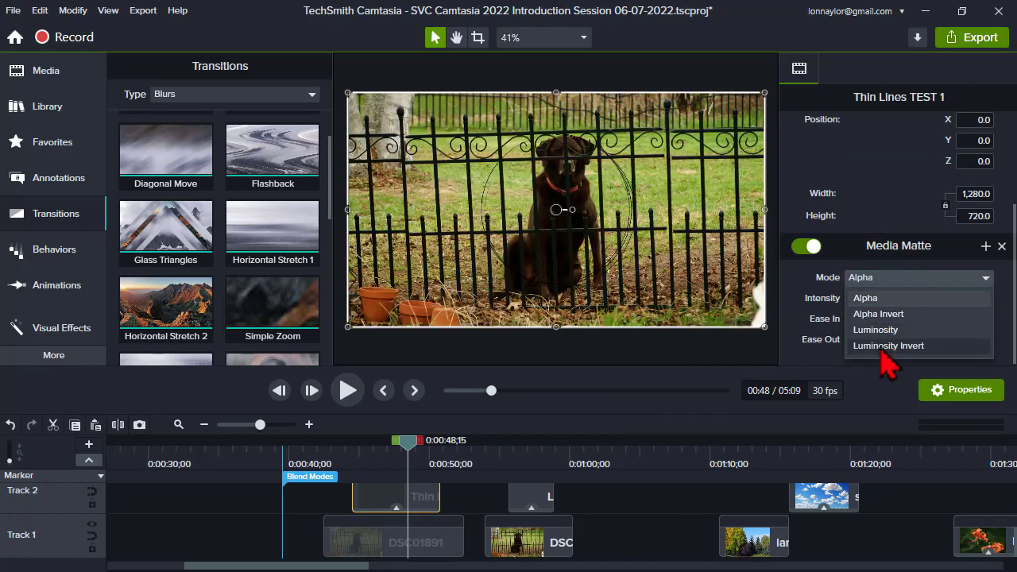
pyautogui.click(886, 346)
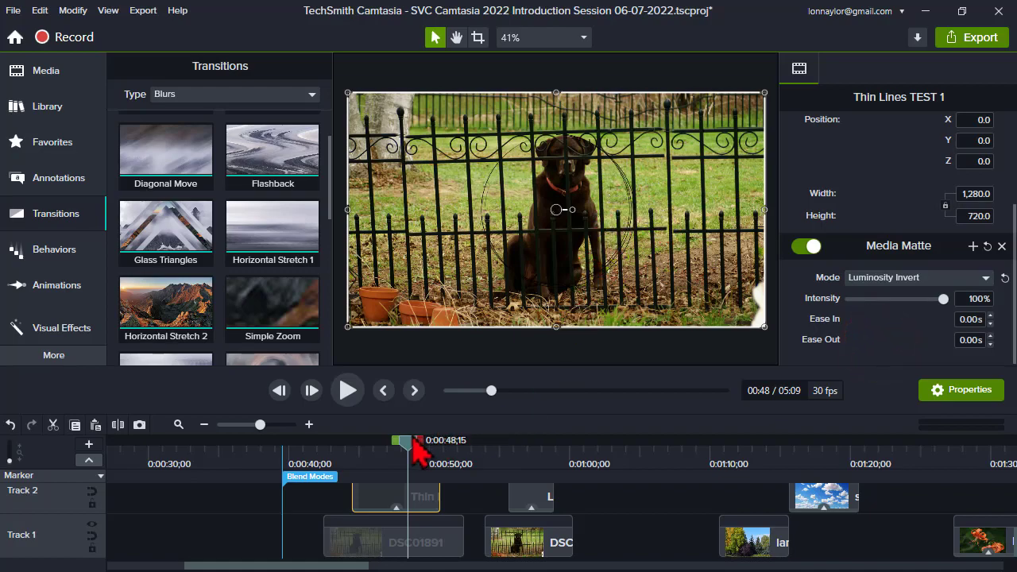
pyautogui.moveTo(408, 444)
pyautogui.mouseDown()
pyautogui.moveTo(382, 446)
pyautogui.moveTo(411, 453)
pyautogui.moveTo(393, 452)
pyautogui.mouseUp()
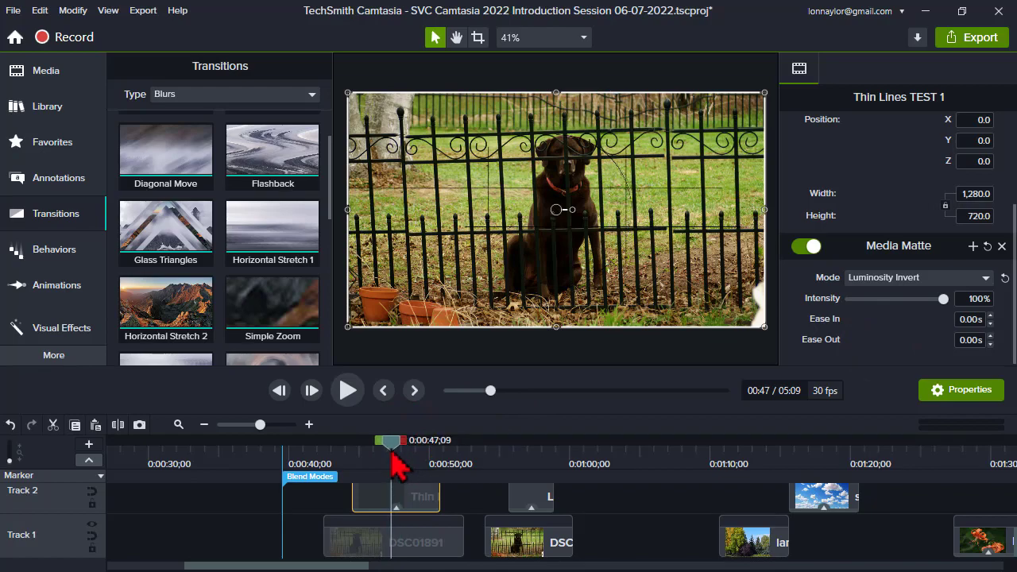
pyautogui.click(1002, 247)
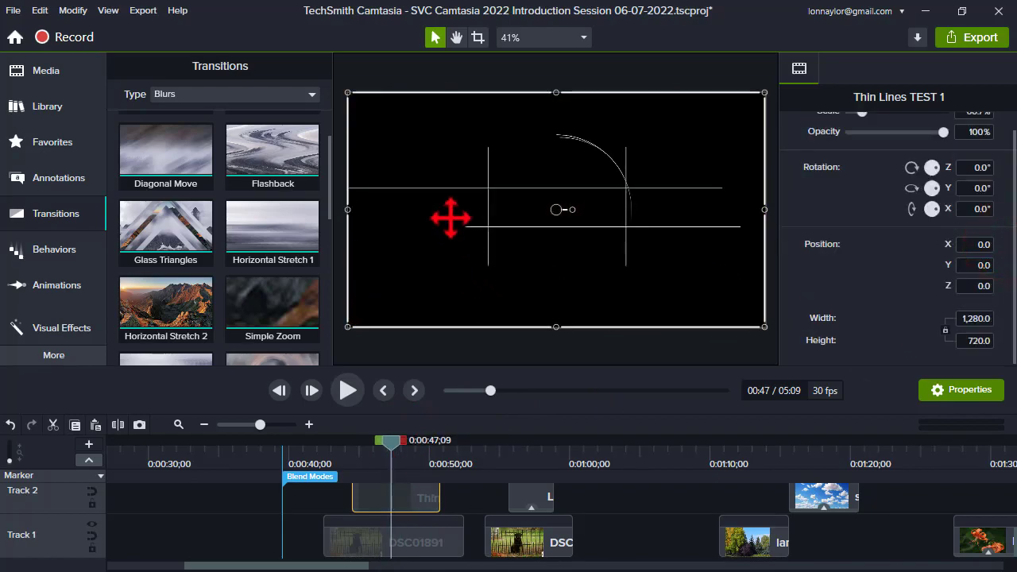
# Step: Apply the Blend Mode visual effect to the Thin Lines TEST 1 clip and preview the blended lines over the dog photo
pyautogui.rightClick(440, 160)
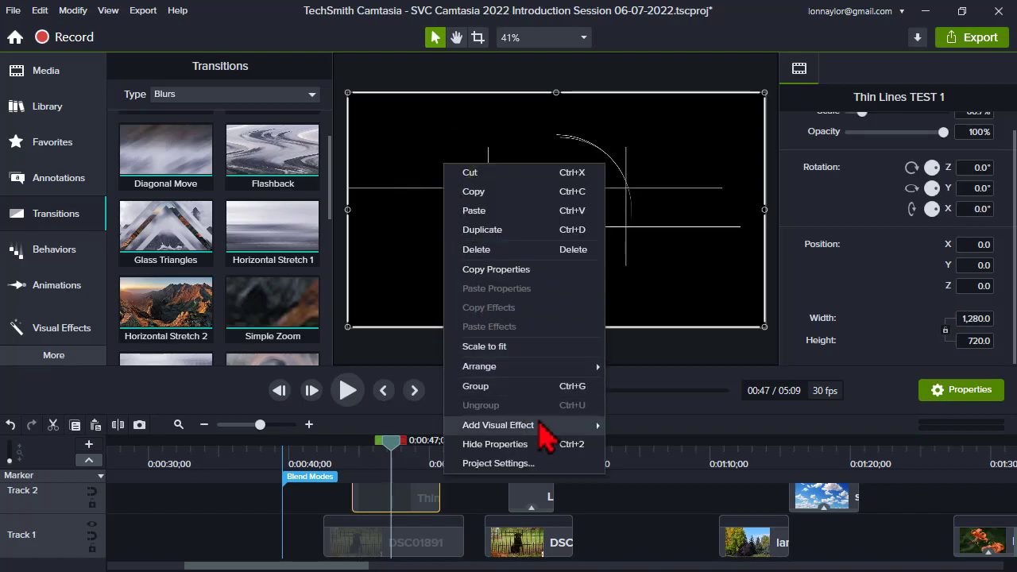
pyautogui.moveTo(545, 436)
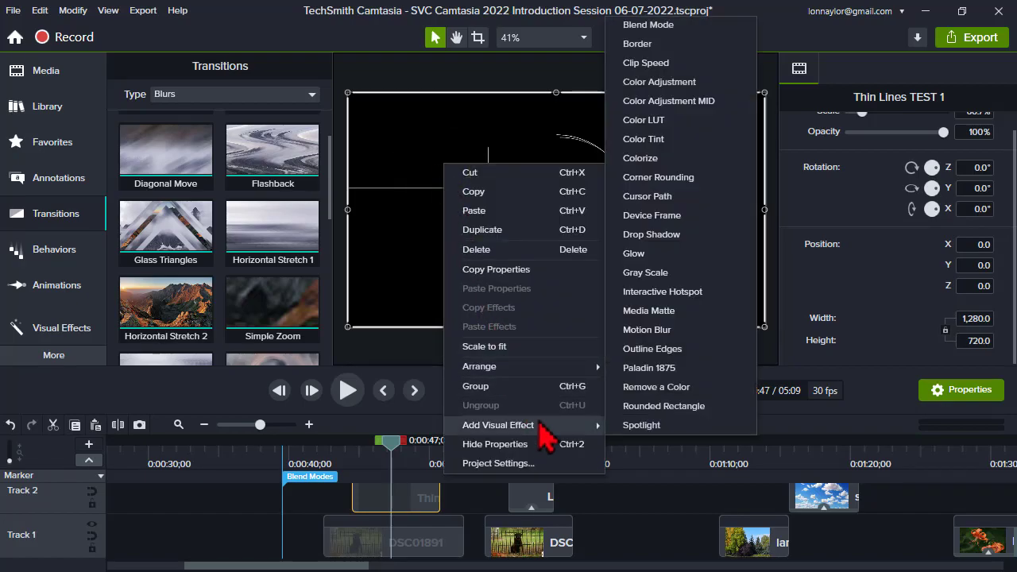
pyautogui.click(38, 328)
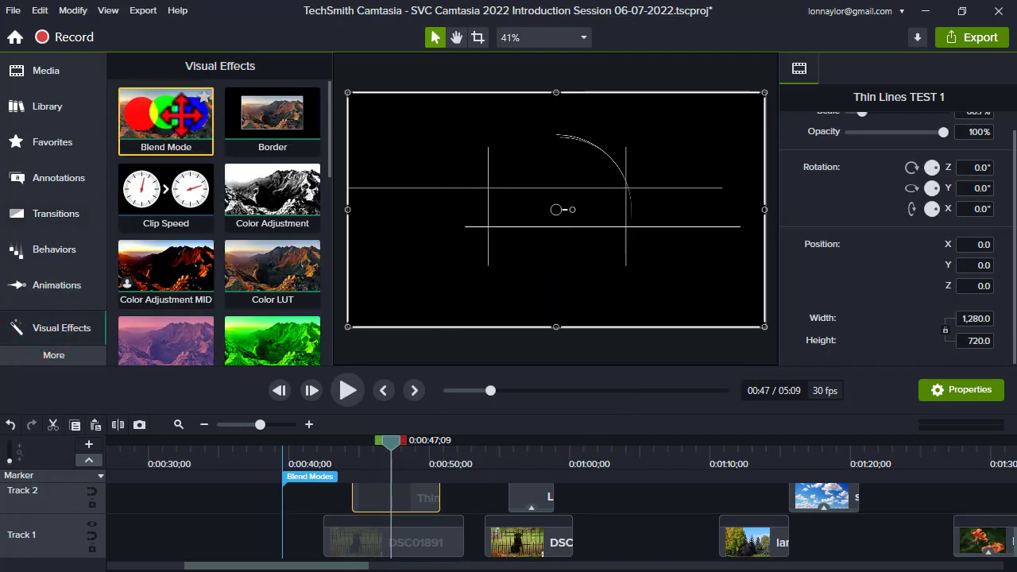
pyautogui.moveTo(183, 115); pyautogui.dragTo(463, 182)
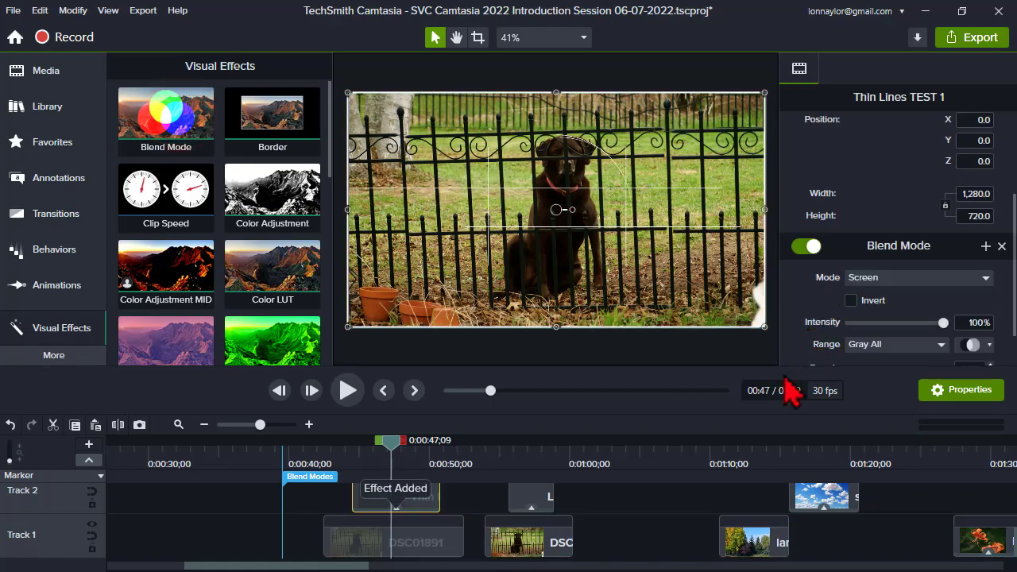
pyautogui.moveTo(785, 367); pyautogui.dragTo(786, 367)
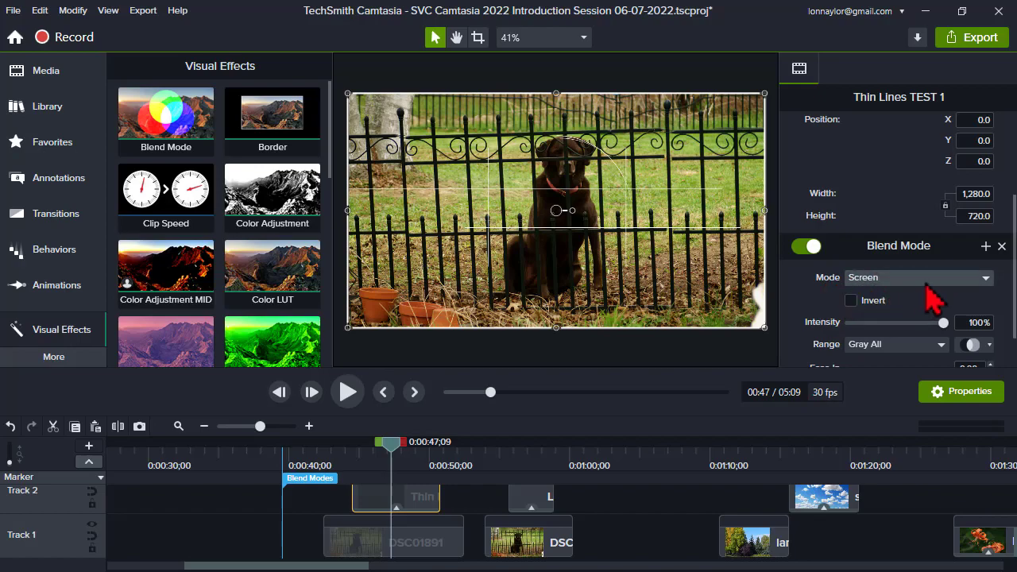
pyautogui.moveTo(1011, 253); pyautogui.dragTo(1014, 311)
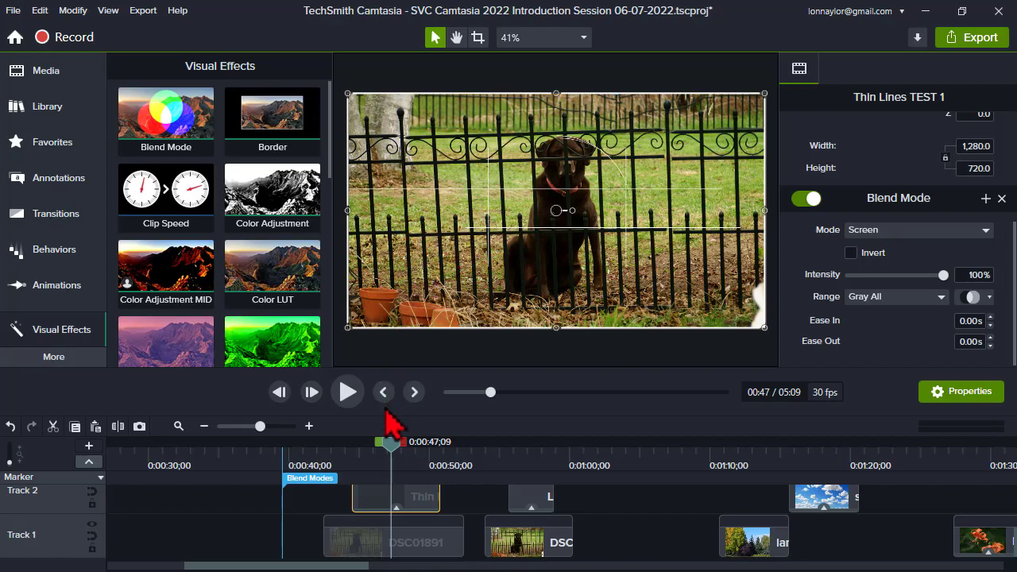
pyautogui.moveTo(390, 454); pyautogui.dragTo(411, 464)
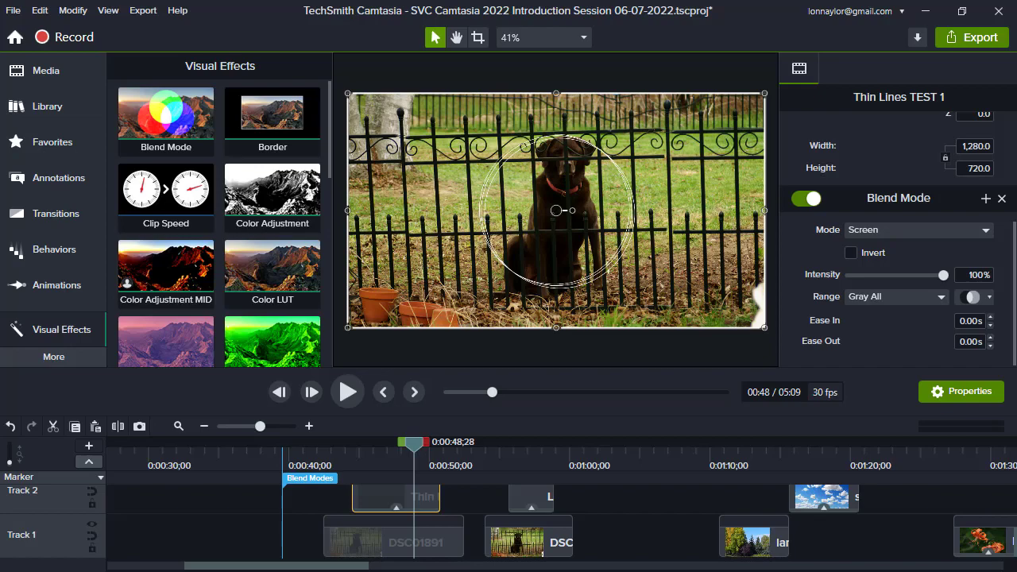
# Step: Preview the lotus overlay on the second dog photo and inspect the Lotus-001-Blend clip's Blend Mode settings
pyautogui.click(503, 457)
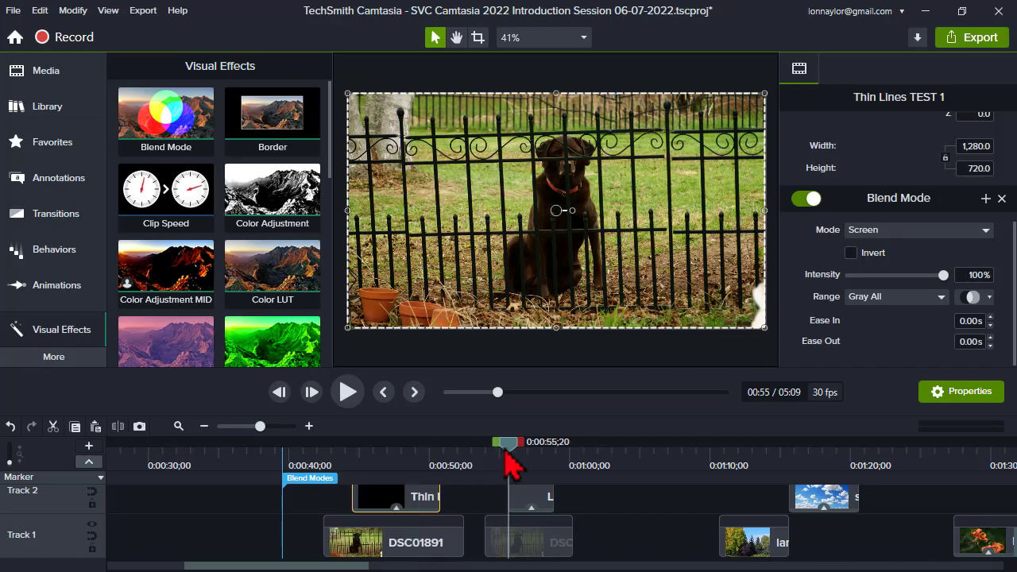
pyautogui.click(521, 450)
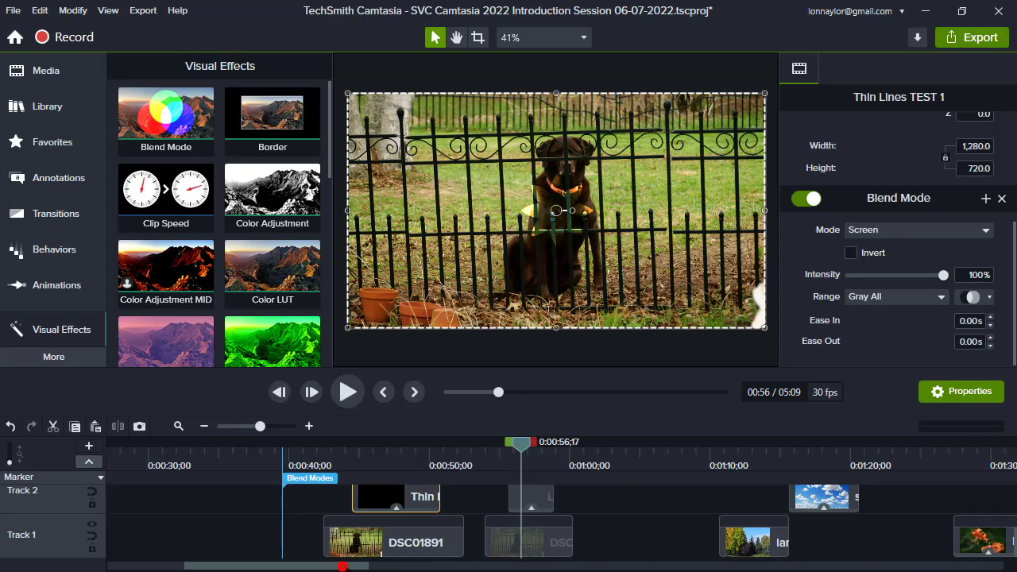
pyautogui.moveTo(342, 566); pyautogui.dragTo(387, 566)
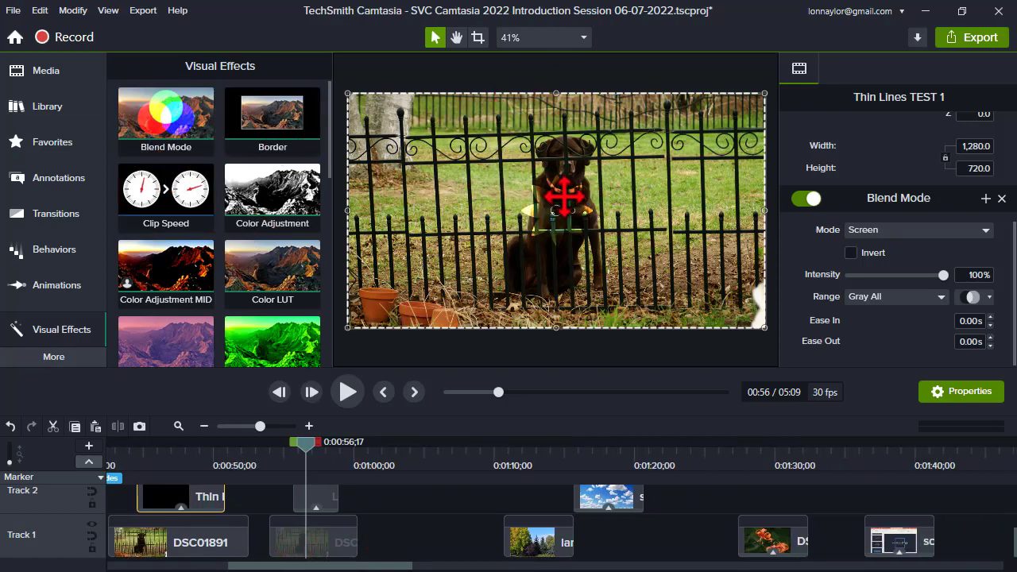
pyautogui.click(317, 500)
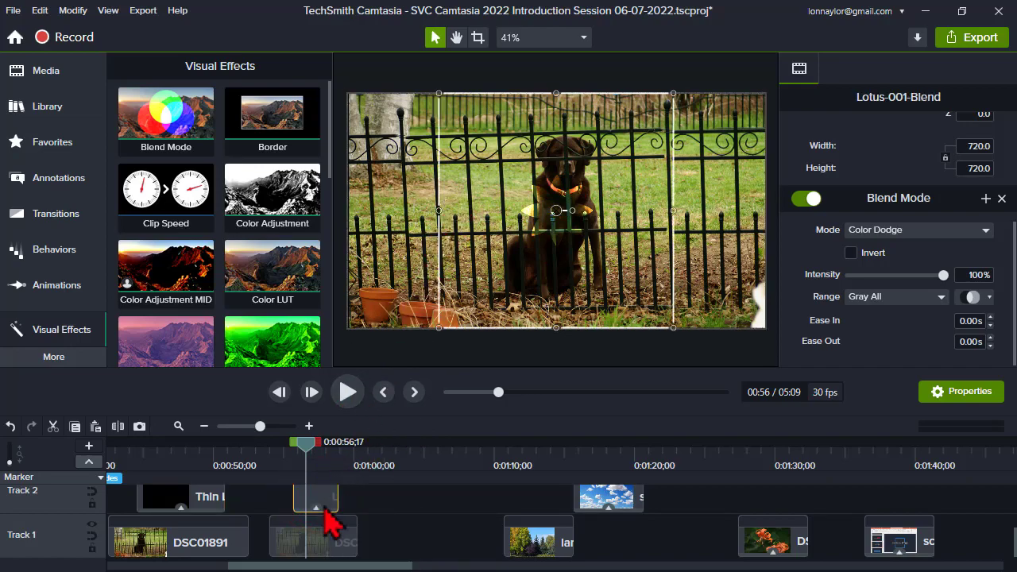
# Step: Move the Lotus-001-Blend clip on Track 2 past the end of the second dog photo and preview the lotus animation alone
pyautogui.moveTo(318, 500); pyautogui.dragTo(389, 480)
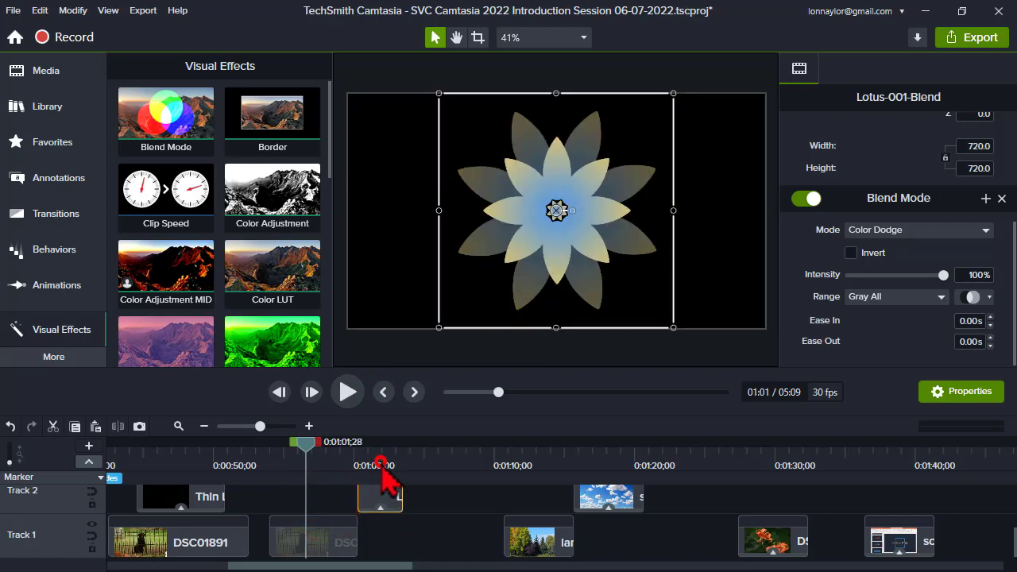
pyautogui.click(385, 471)
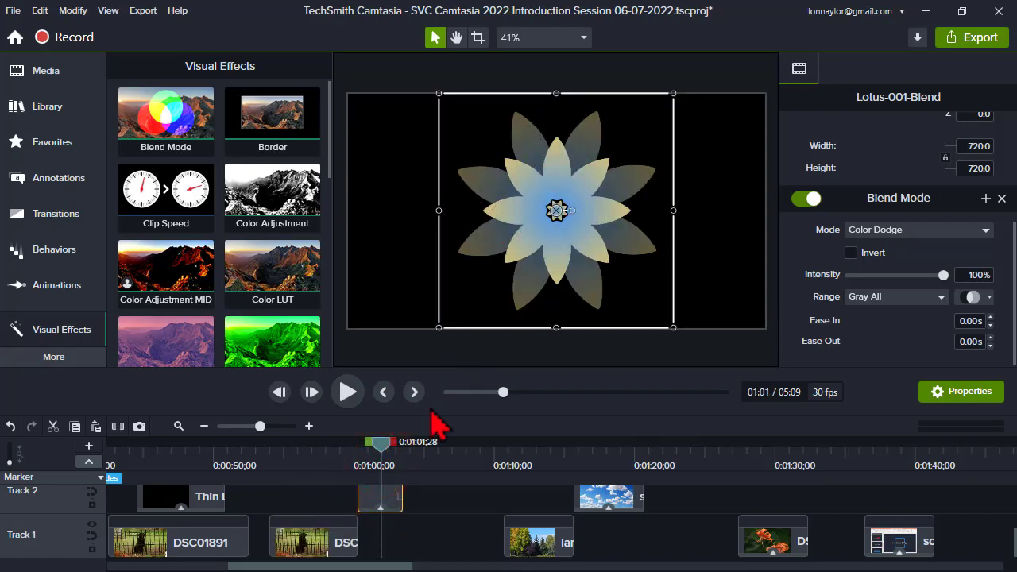
pyautogui.moveTo(371, 465); pyautogui.dragTo(363, 461)
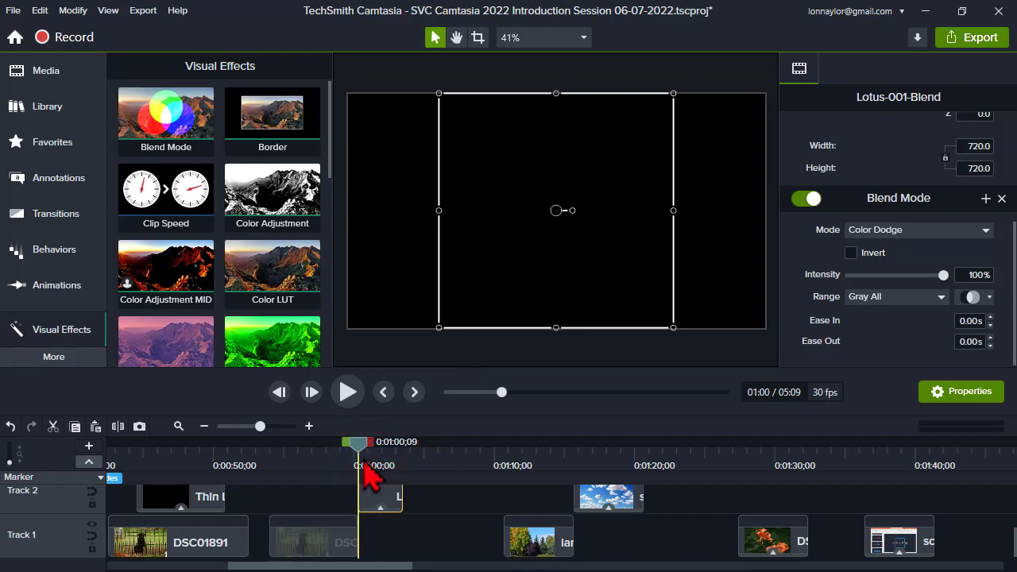
pyautogui.moveTo(364, 462); pyautogui.dragTo(388, 474)
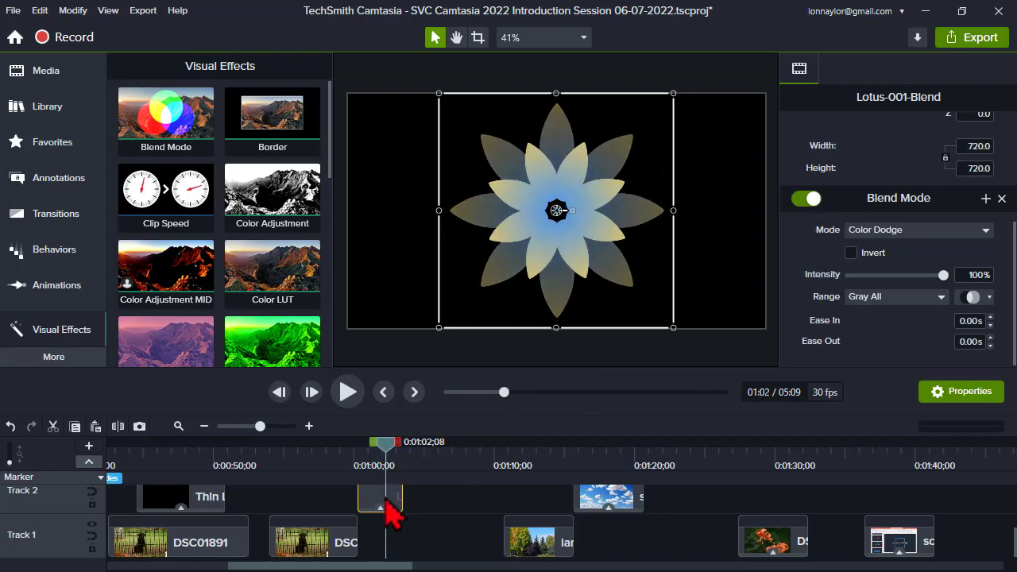
# Step: Move the Lotus-001-Blend clip back over the second dog photo and preview the blend at 0:00:57;09
pyautogui.moveTo(375, 495); pyautogui.dragTo(322, 508)
pyautogui.click(317, 460)
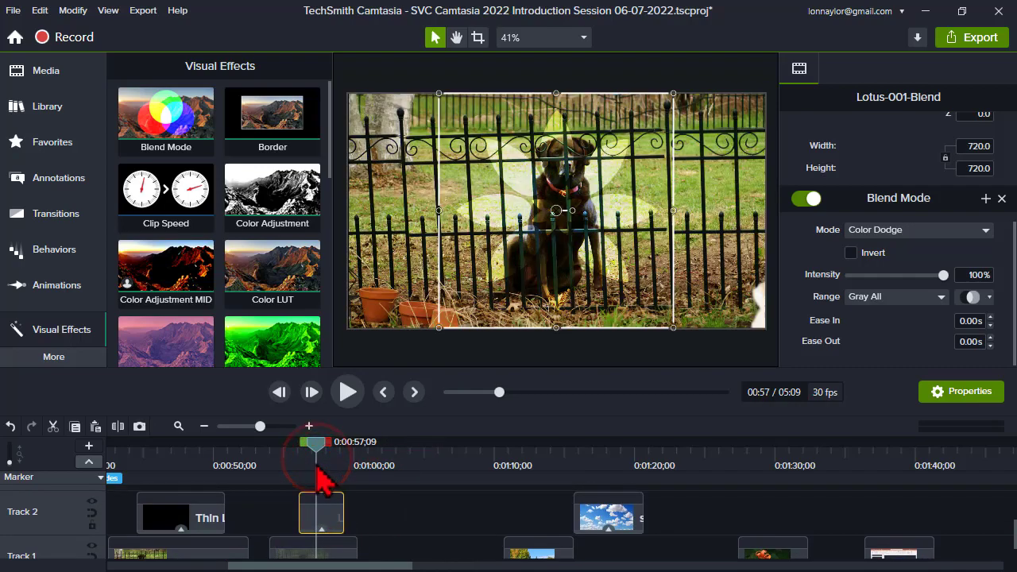
# Step: Preview other blend modes on the Lotus-001-Blend clip, keep Color Dodge, and view the blend again at 0:00:57;08
pyautogui.click(299, 457)
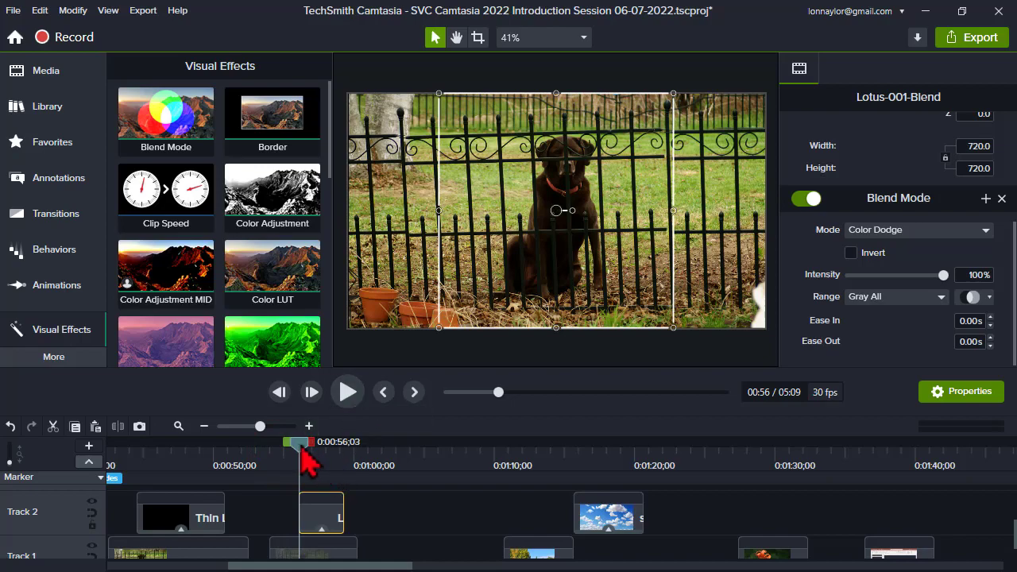
pyautogui.moveTo(316, 457); pyautogui.dragTo(329, 461)
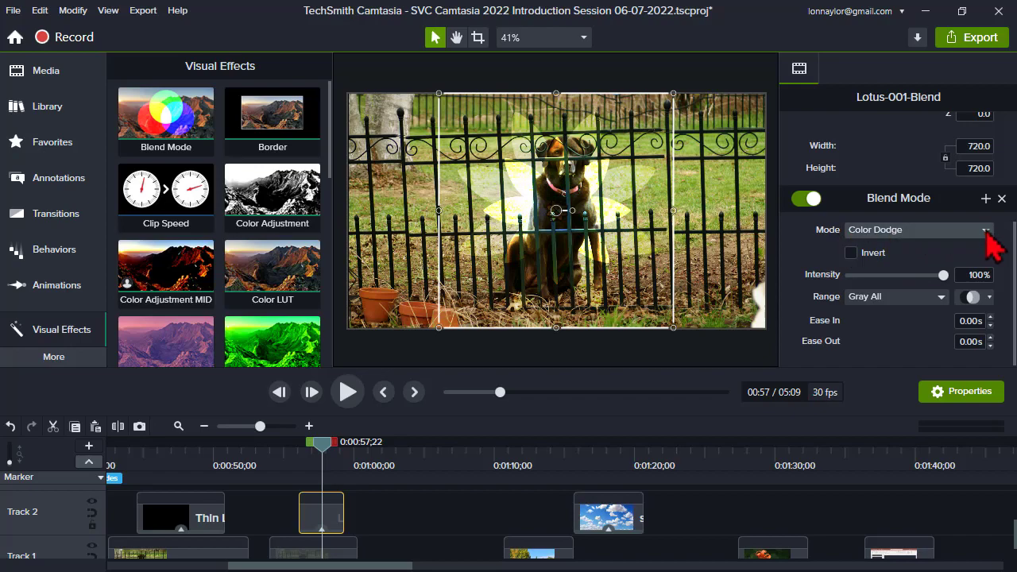
pyautogui.click(987, 231)
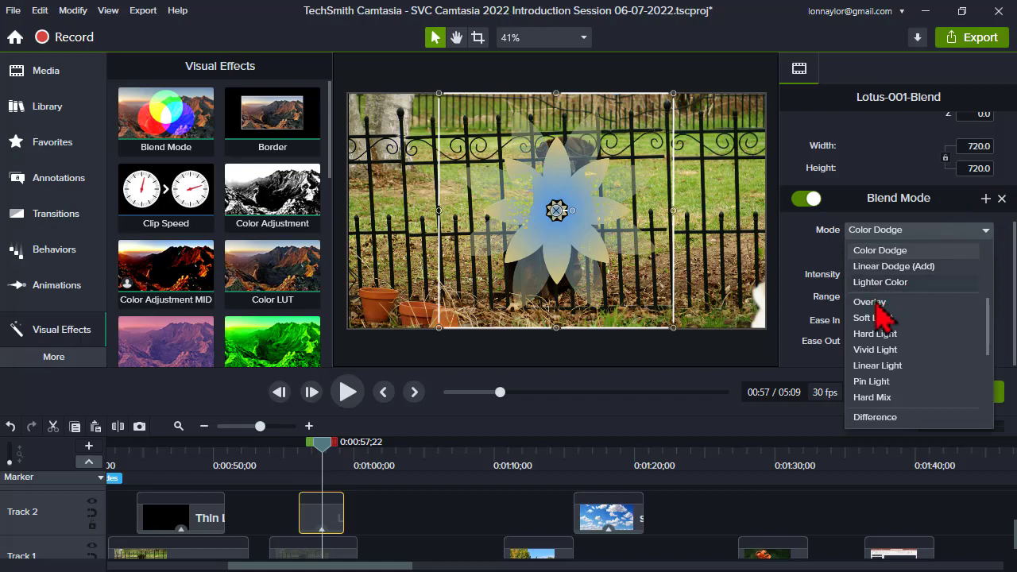
pyautogui.scroll(3, 887, 300)
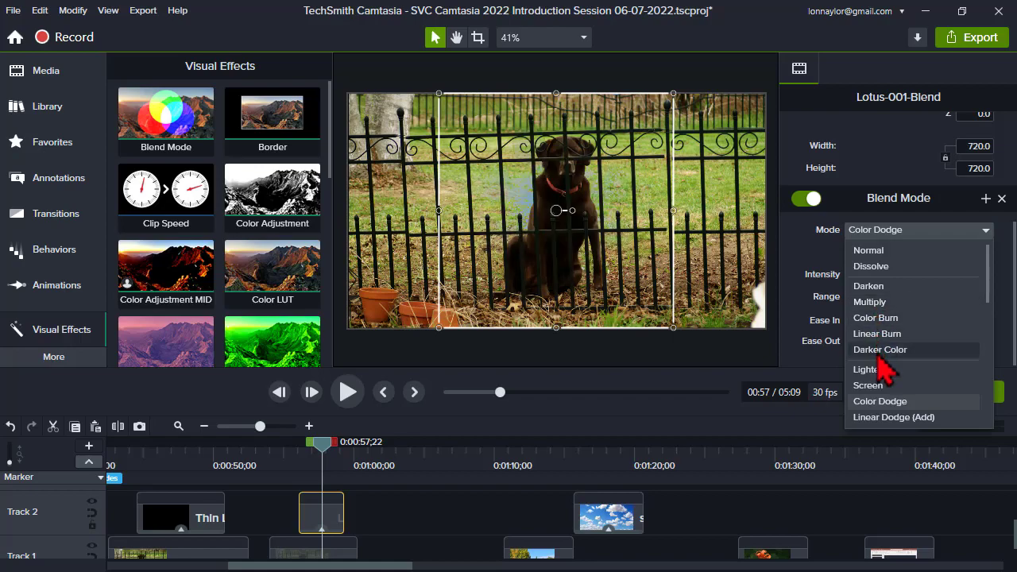
pyautogui.click(888, 405)
pyautogui.moveTo(322, 442)
pyautogui.mouseDown()
pyautogui.moveTo(318, 460)
pyautogui.moveTo(329, 463)
pyautogui.moveTo(316, 459)
pyautogui.mouseUp()
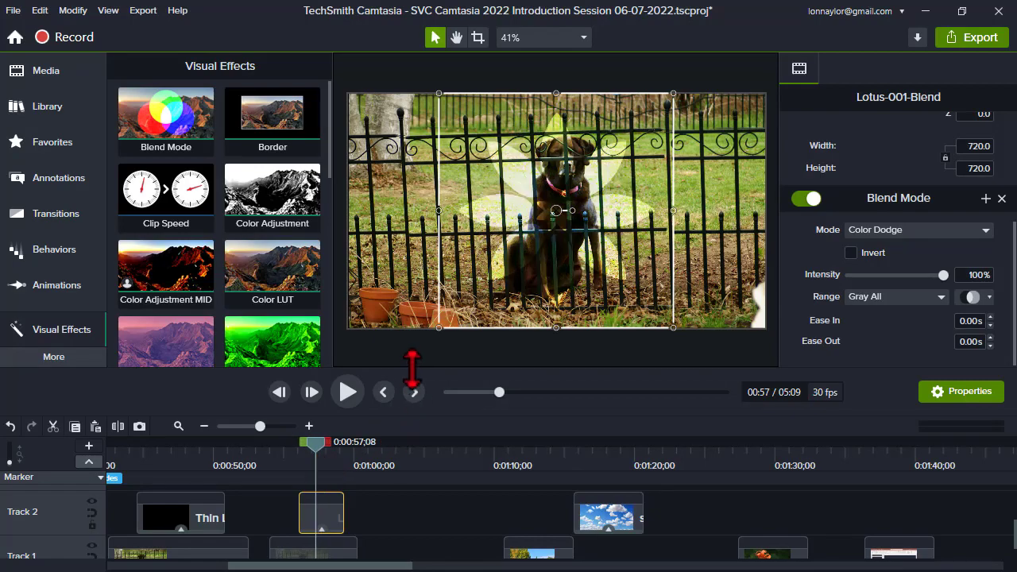
# Step: Duplicate the lotus overlay, scale the copy to 441.5 by 441.5, and place it in the upper-right corner of the dog photo
pyautogui.moveTo(412, 368); pyautogui.dragTo(412, 414)
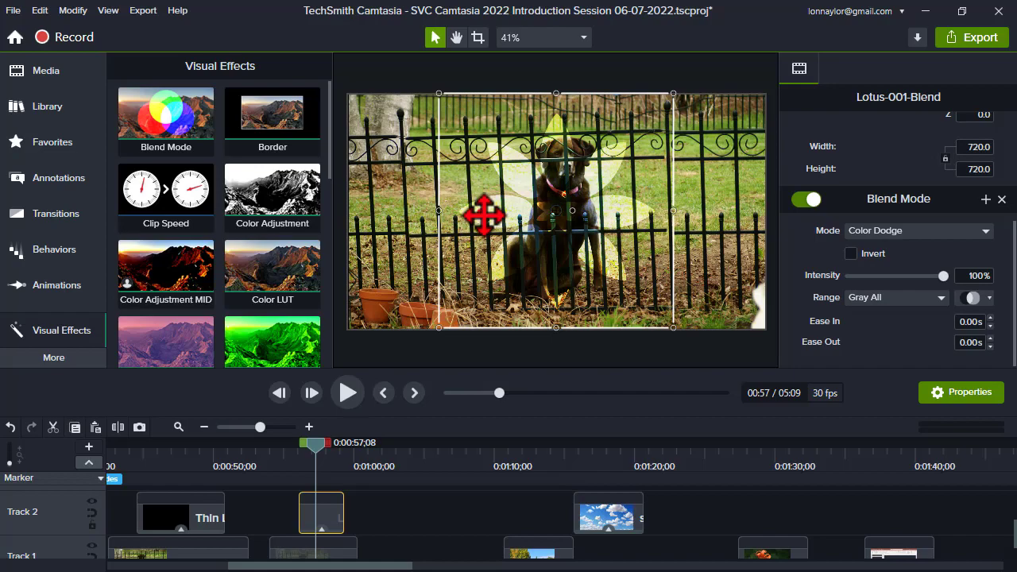
pyautogui.moveTo(481, 213); pyautogui.dragTo(629, 216)
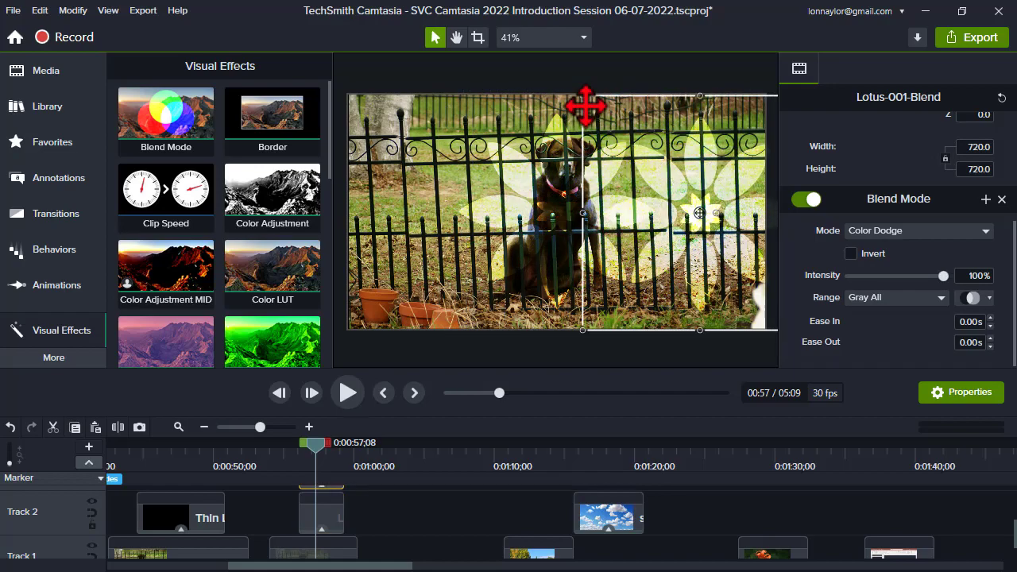
pyautogui.moveTo(584, 95); pyautogui.dragTo(676, 184)
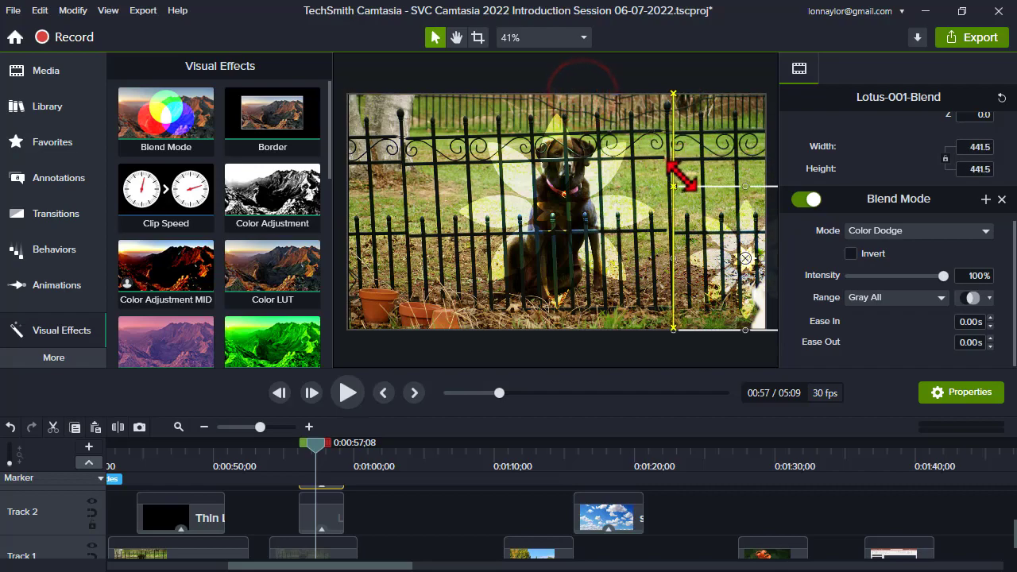
pyautogui.moveTo(701, 216); pyautogui.dragTo(647, 120)
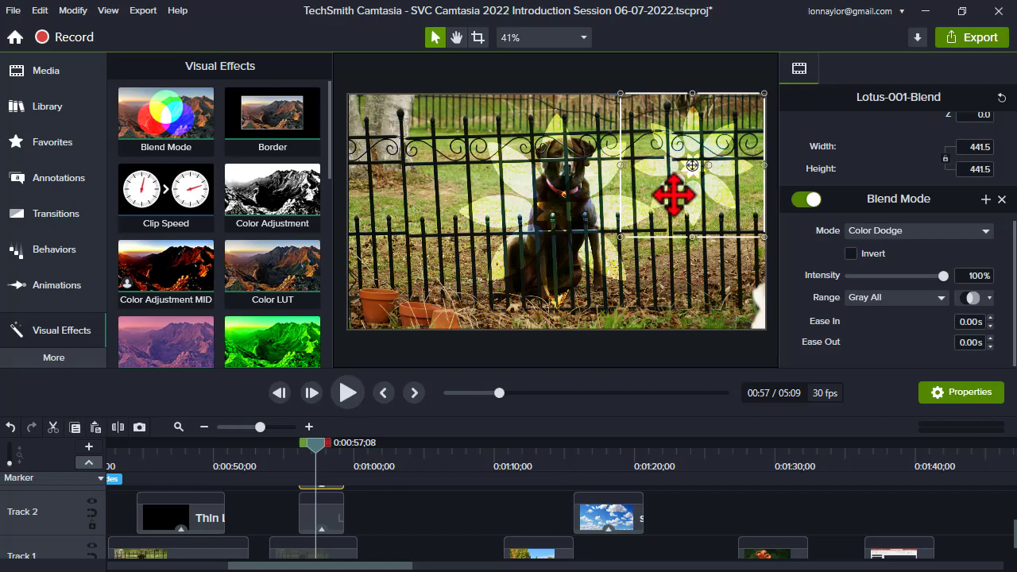
# Step: Place another copy of the smaller lotus at the lower left of the dog photo and scale it to 275.6 by 275.6
pyautogui.moveTo(674, 195); pyautogui.dragTo(464, 228)
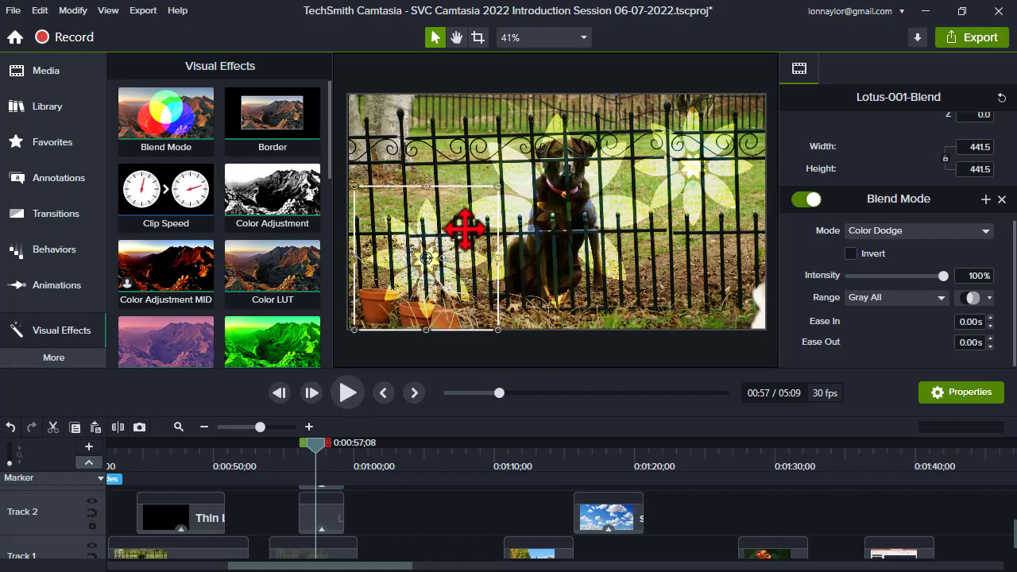
pyautogui.moveTo(498, 185); pyautogui.dragTo(450, 213)
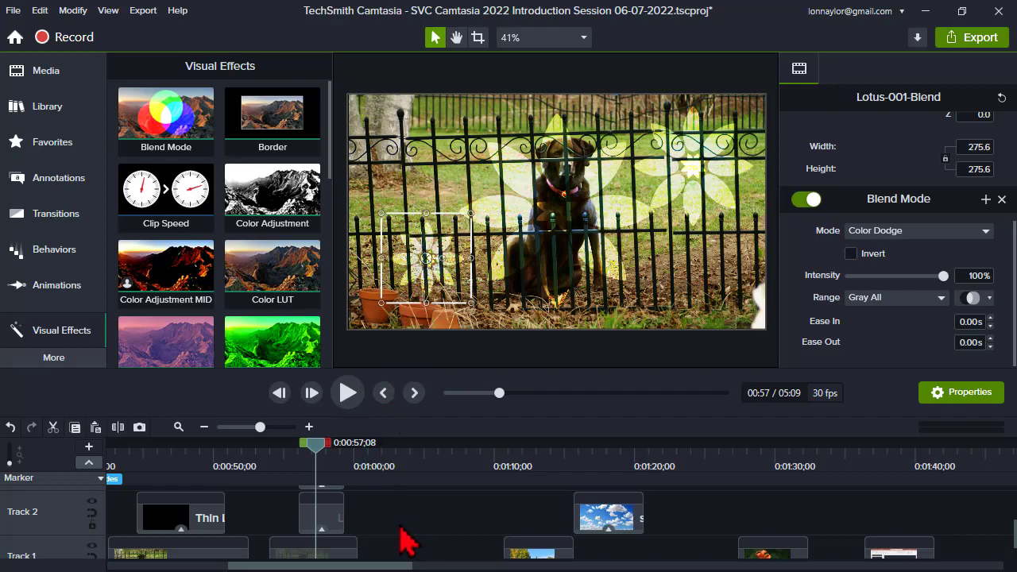
# Step: Duplicate the full-size Track 2 lotus clip over the dog to intensify the Color Dodge blend
pyautogui.scroll(1, 405, 543)
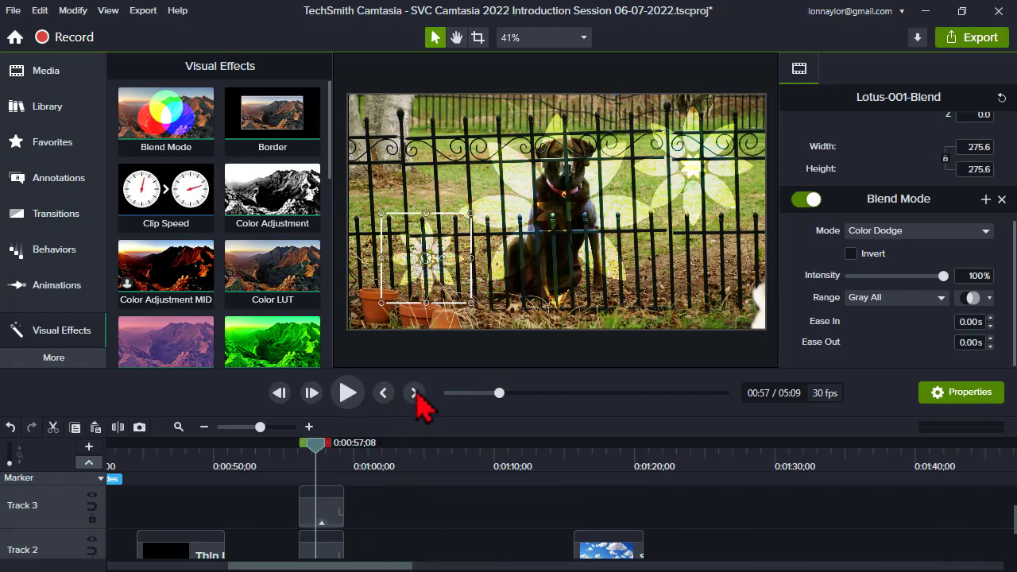
pyautogui.click(325, 518)
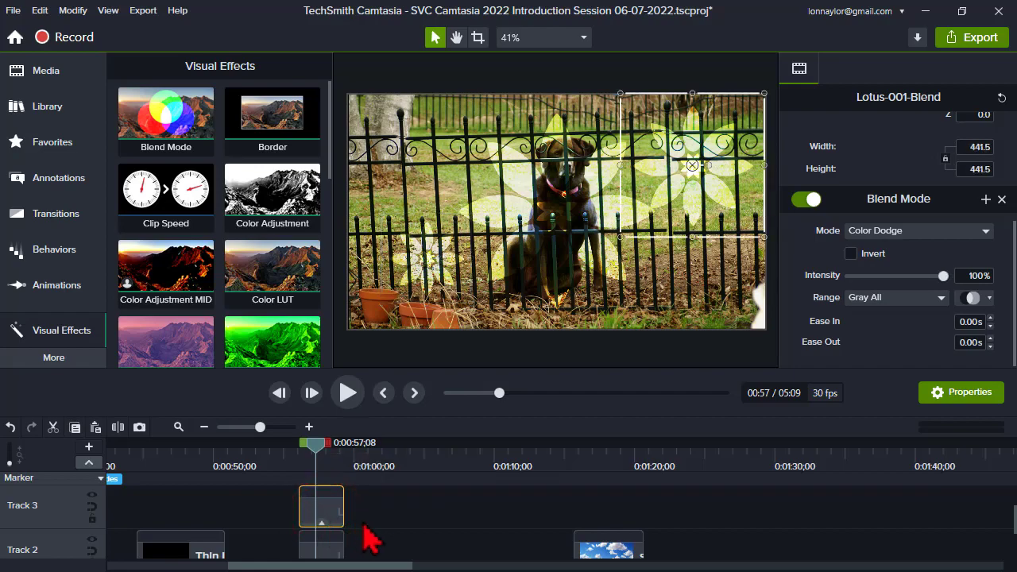
pyautogui.click(321, 548)
pyautogui.hotkey('ctrl', 'd')
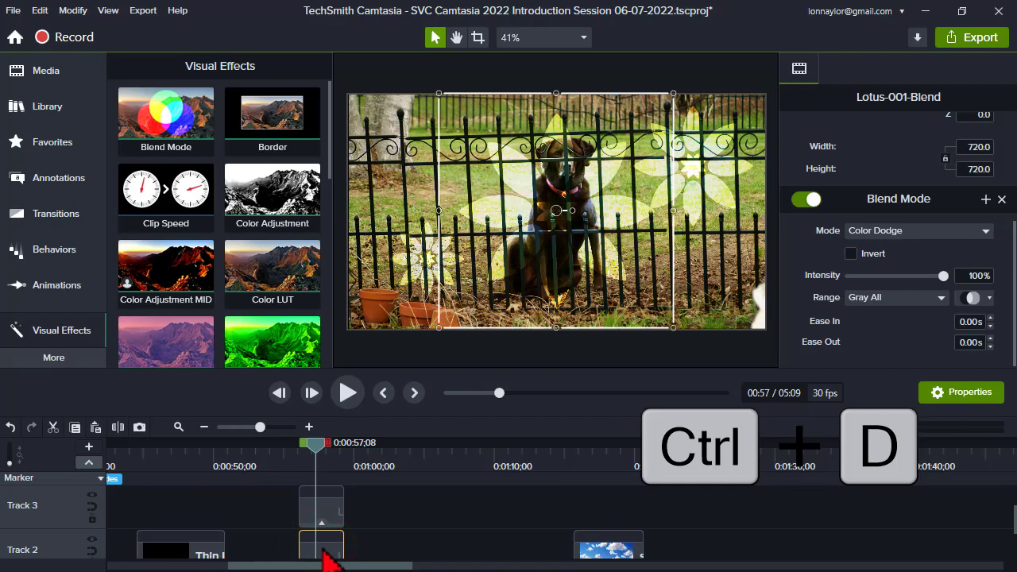
pyautogui.hotkey('ctrl', 'd')
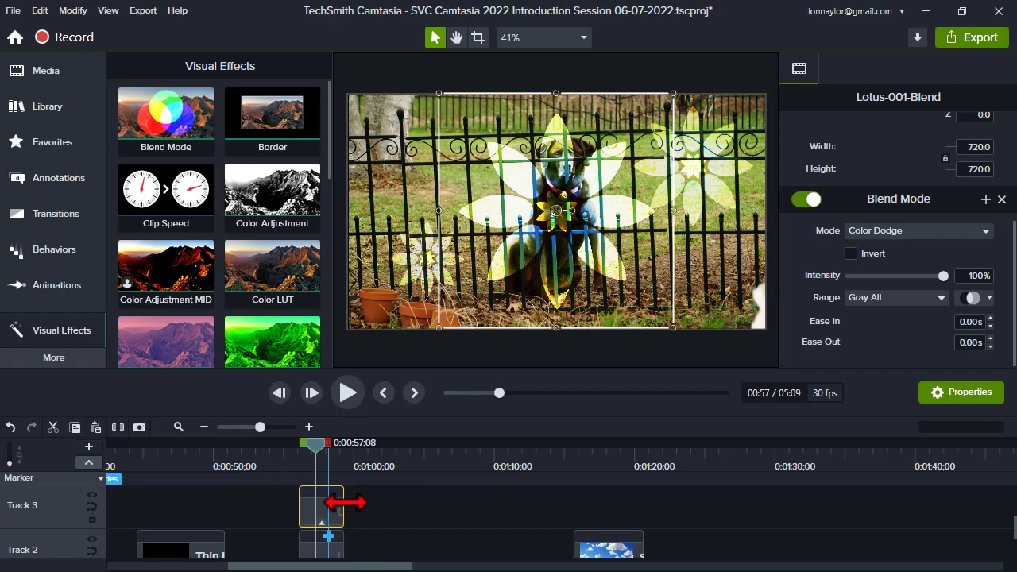
# Step: Play the layered lotus overlays over the dog photo from 0:00:56;03
pyautogui.click(293, 461)
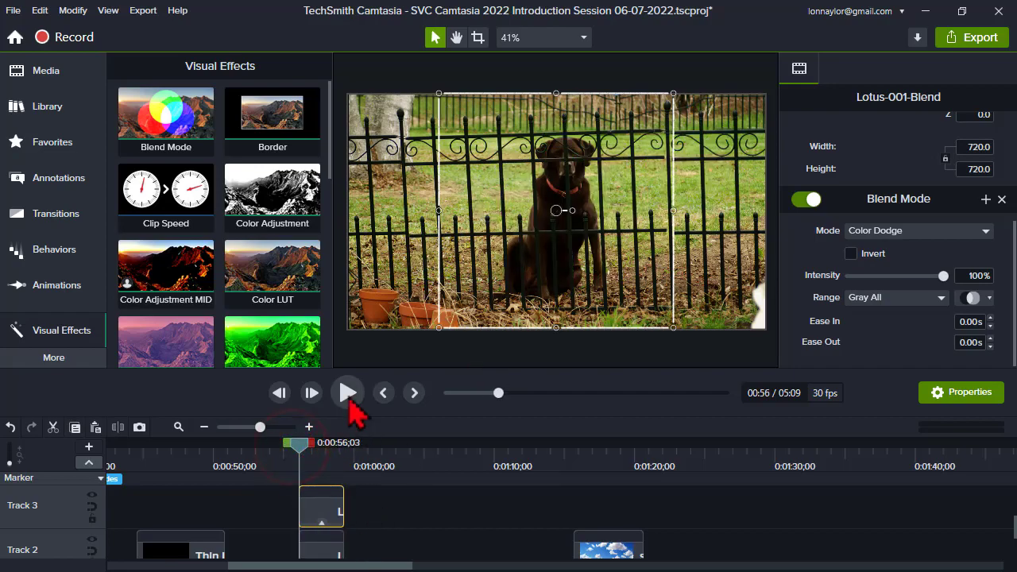
pyautogui.click(348, 394)
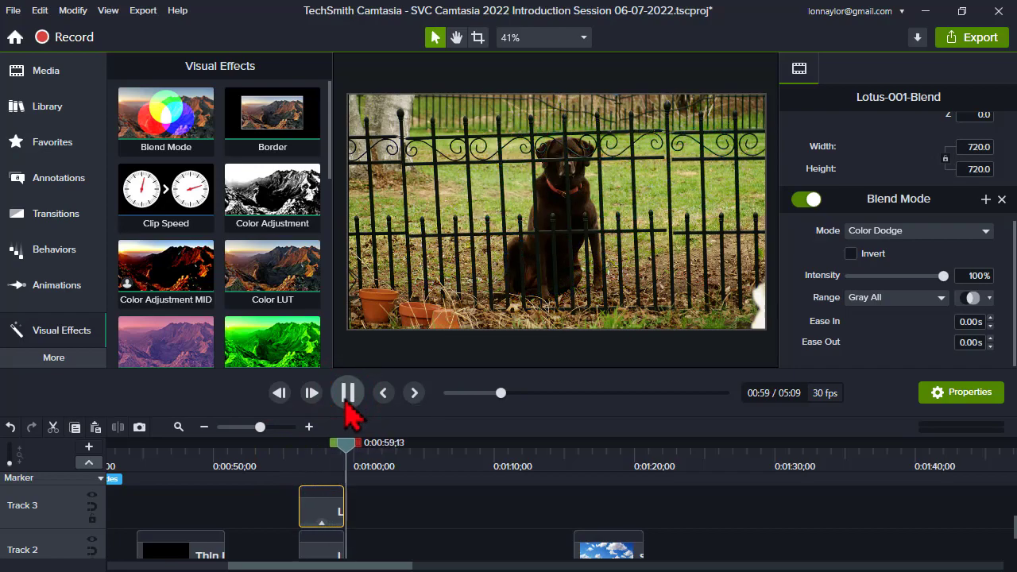
pyautogui.click(348, 393)
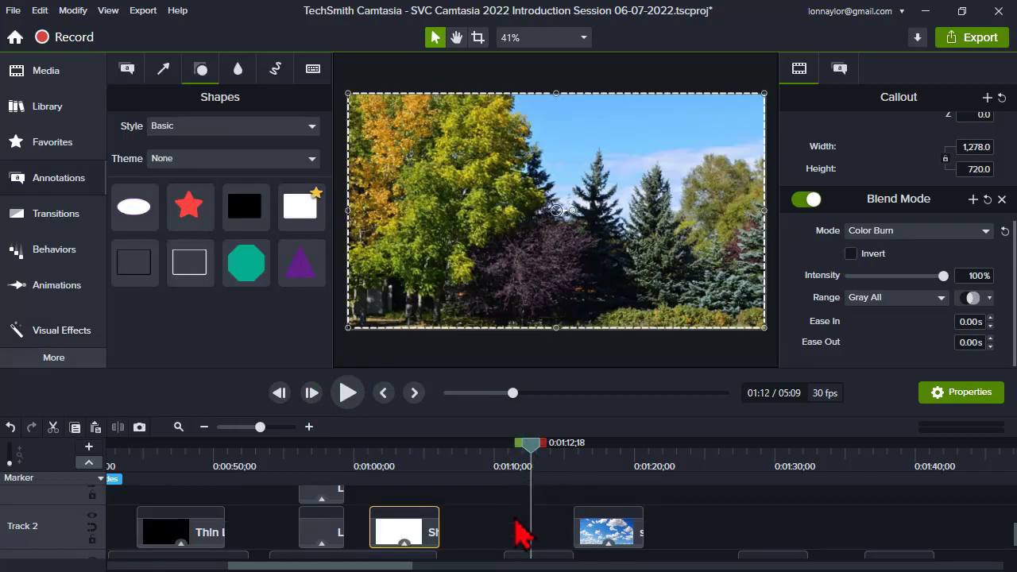
# Step: View the landscape and sky clips separately, and move the sky clip on Track 2 directly above the landscape clip to preview the blend
pyautogui.scroll(-1, 508, 525)
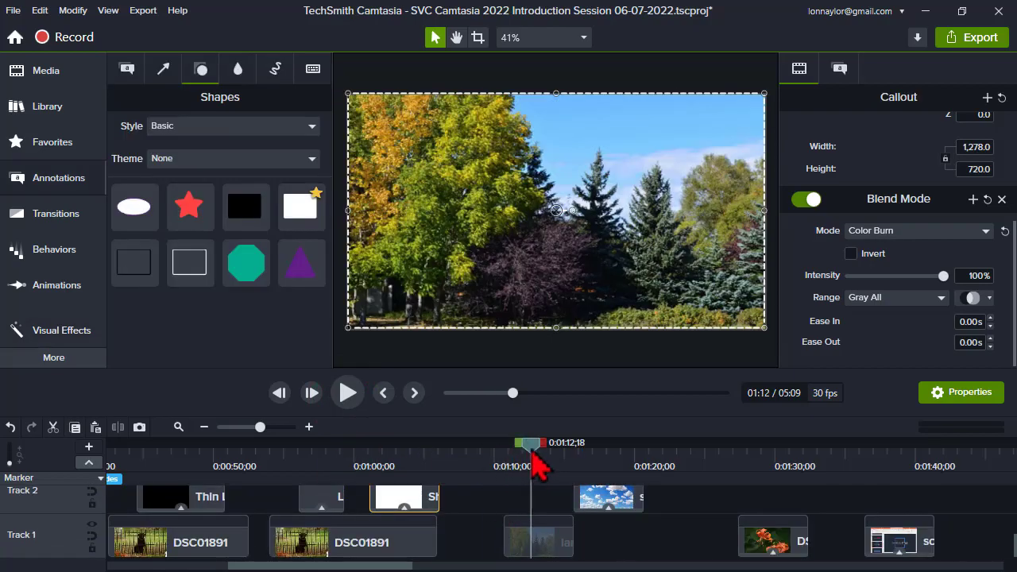
pyautogui.moveTo(530, 448); pyautogui.dragTo(529, 448)
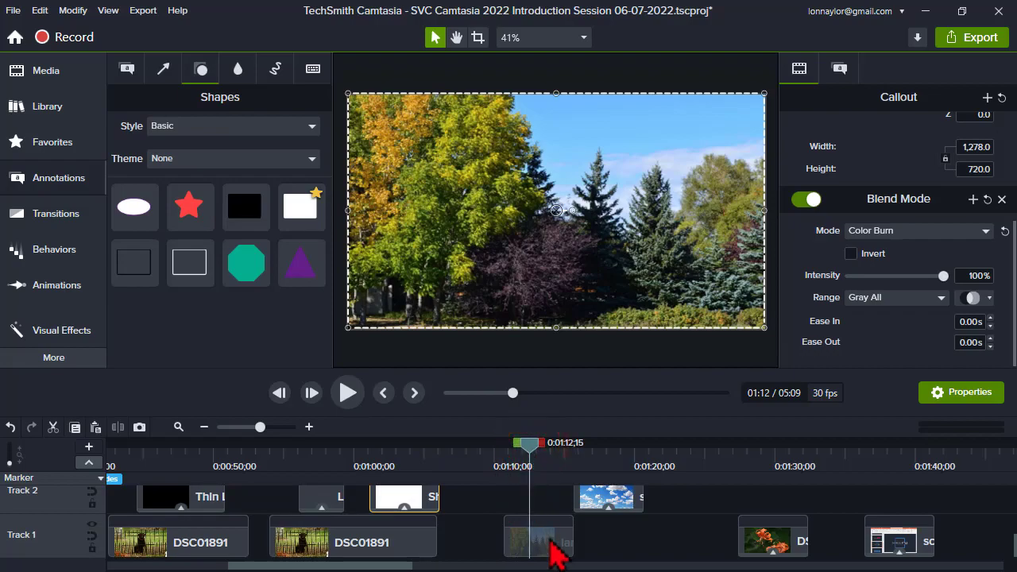
pyautogui.click(549, 540)
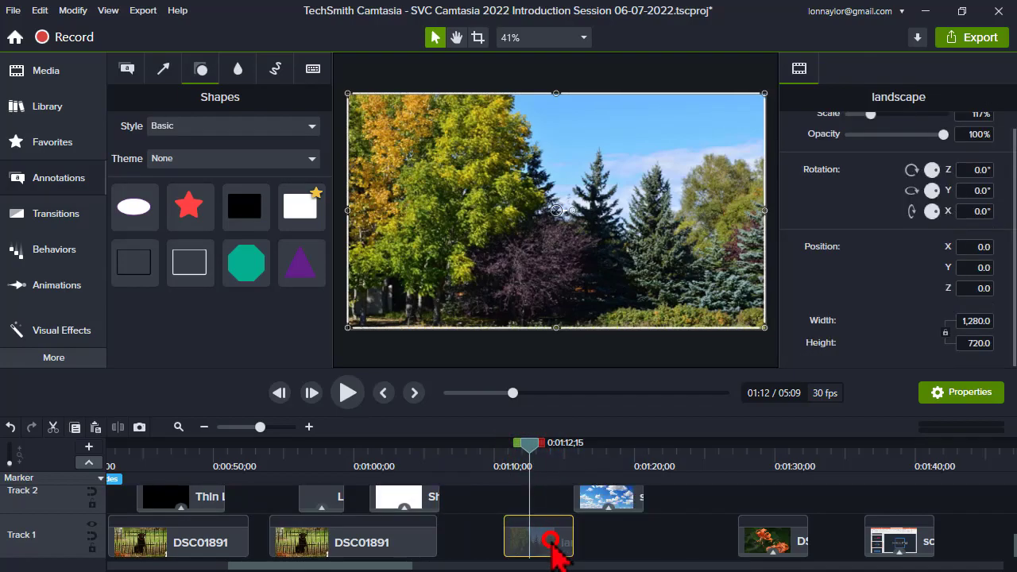
pyautogui.click(625, 465)
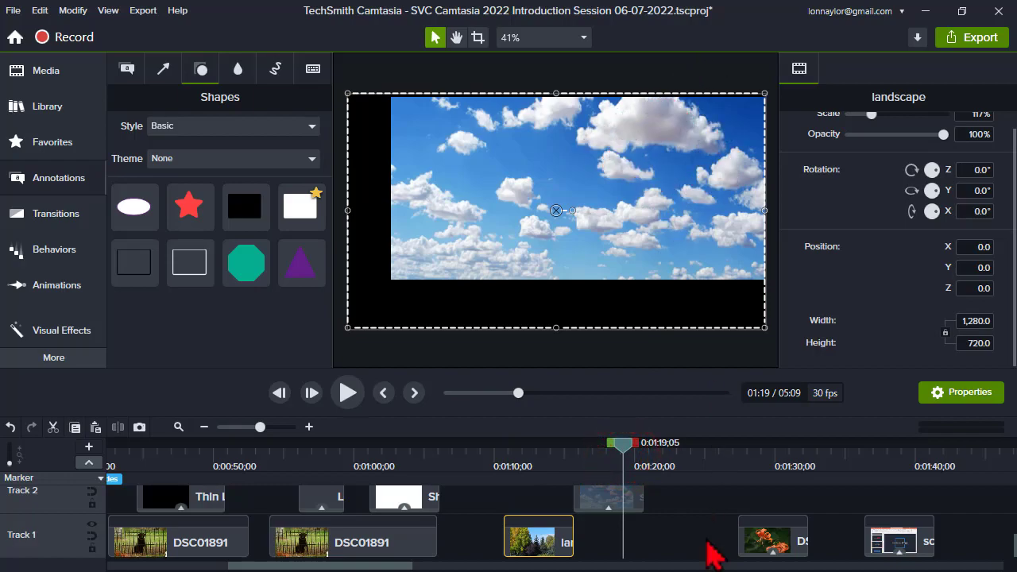
pyautogui.moveTo(610, 502); pyautogui.dragTo(539, 505)
pyautogui.click(527, 466)
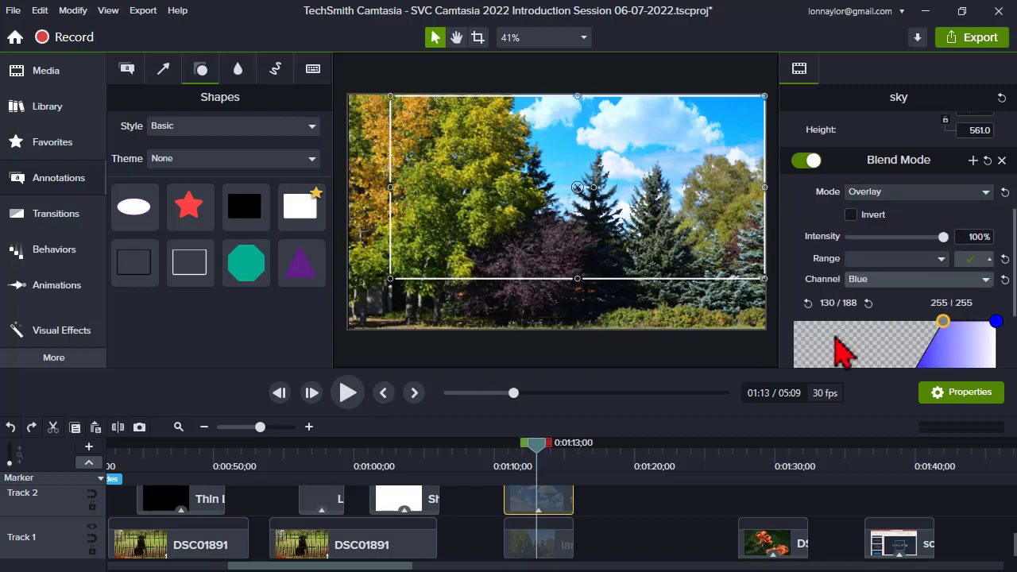
# Step: Offset the sky clip past the landscape clip's start, compare frames without and with the sky, and realign the two clips
pyautogui.moveTo(518, 505); pyautogui.dragTo(540, 504)
pyautogui.click(515, 467)
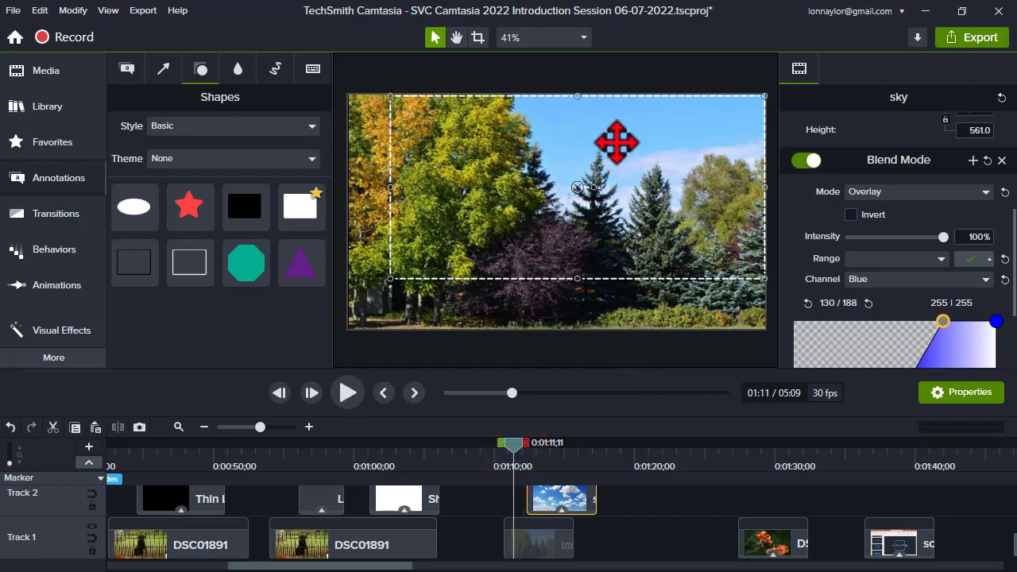
pyautogui.click(542, 464)
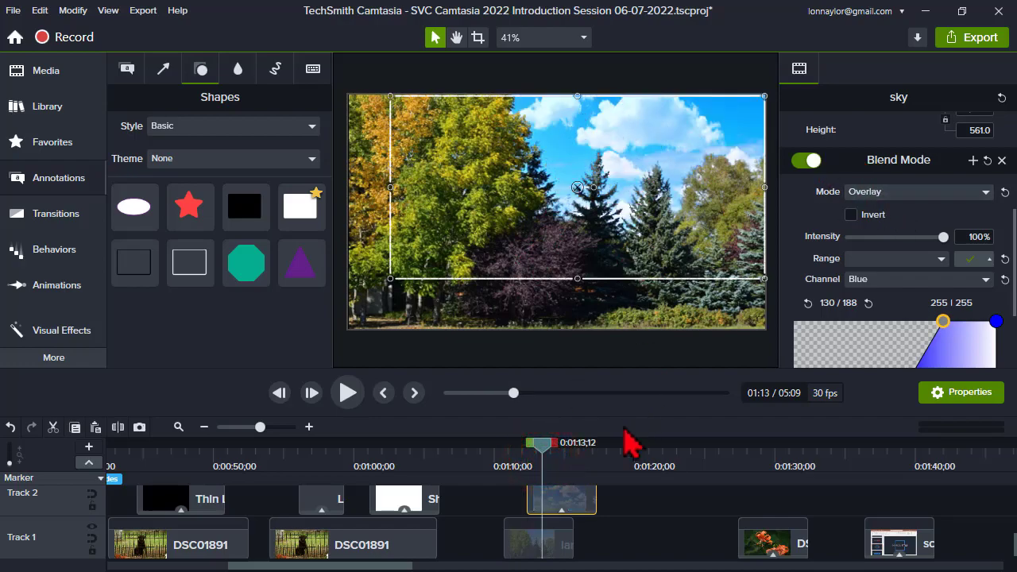
pyautogui.moveTo(584, 494); pyautogui.dragTo(562, 496)
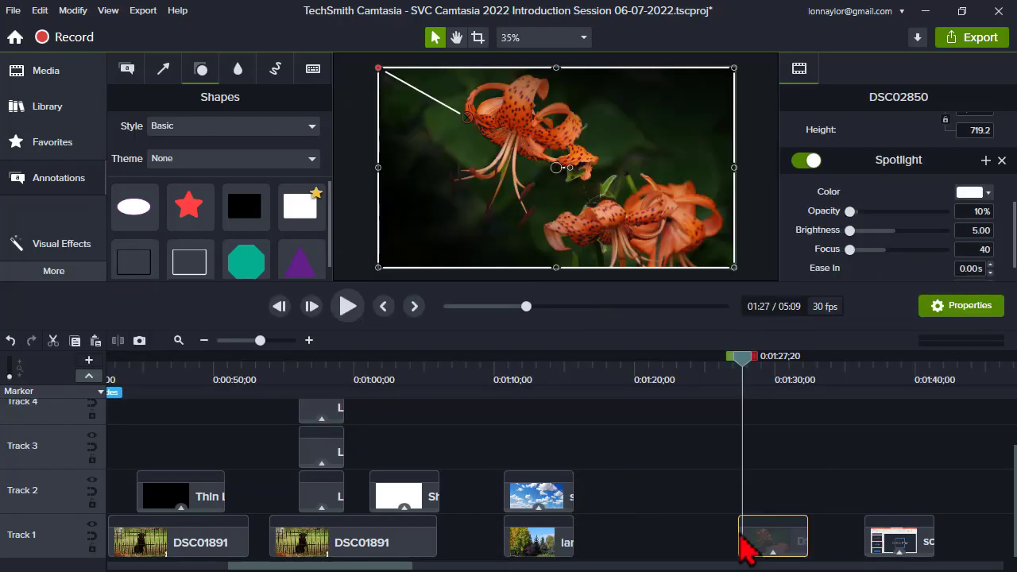
# Step: Move the DSC02850 flower clip earlier on Track 1 to start at about 0:01:21, and set the playhead to 0:01:12;15
pyautogui.moveTo(749, 545); pyautogui.dragTo(694, 548)
pyautogui.click(530, 362)
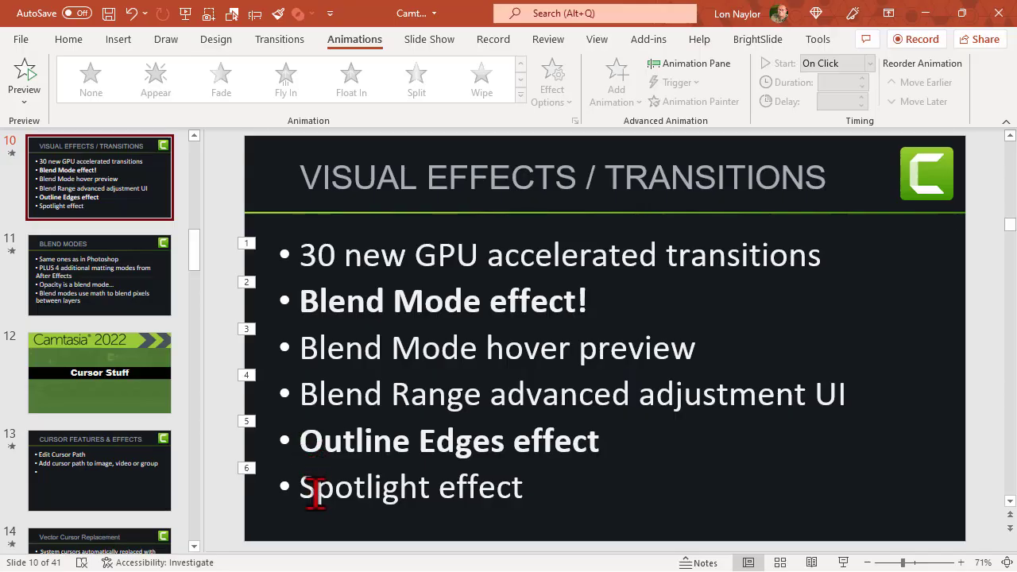
# Step: Switch to the PowerPoint presentation, point out the Spotlight effect and Outline Edges effect bullets on slide 10, and return to Camtasia
pyautogui.moveTo(305, 489); pyautogui.dragTo(552, 497)
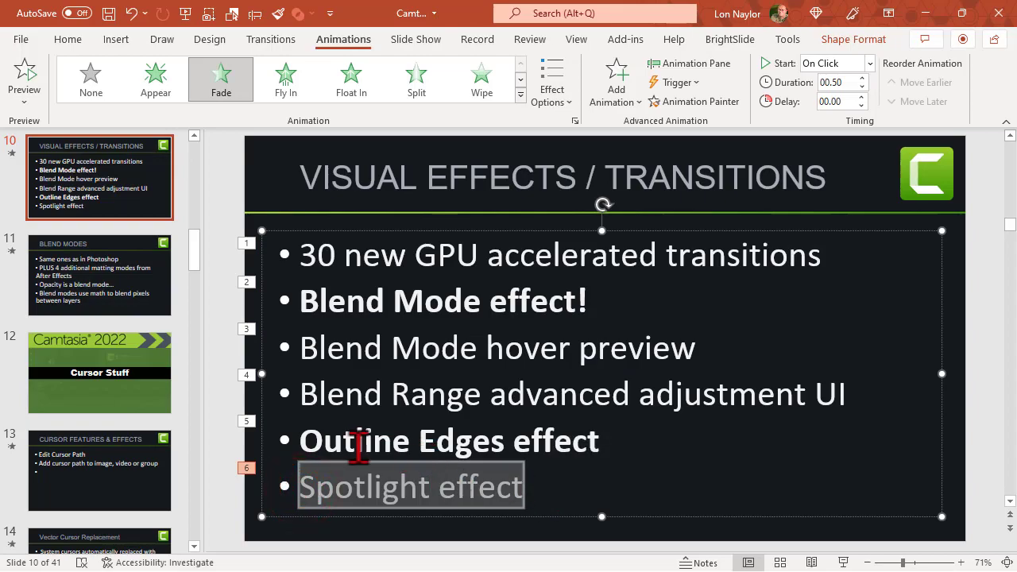
pyautogui.click(355, 445)
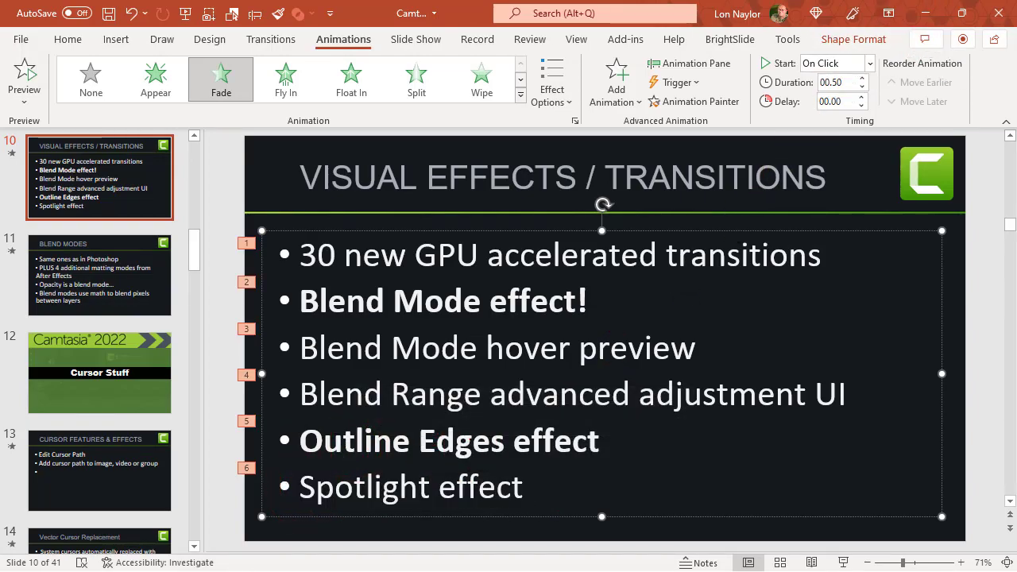
pyautogui.hotkey('alt', 'Tab')
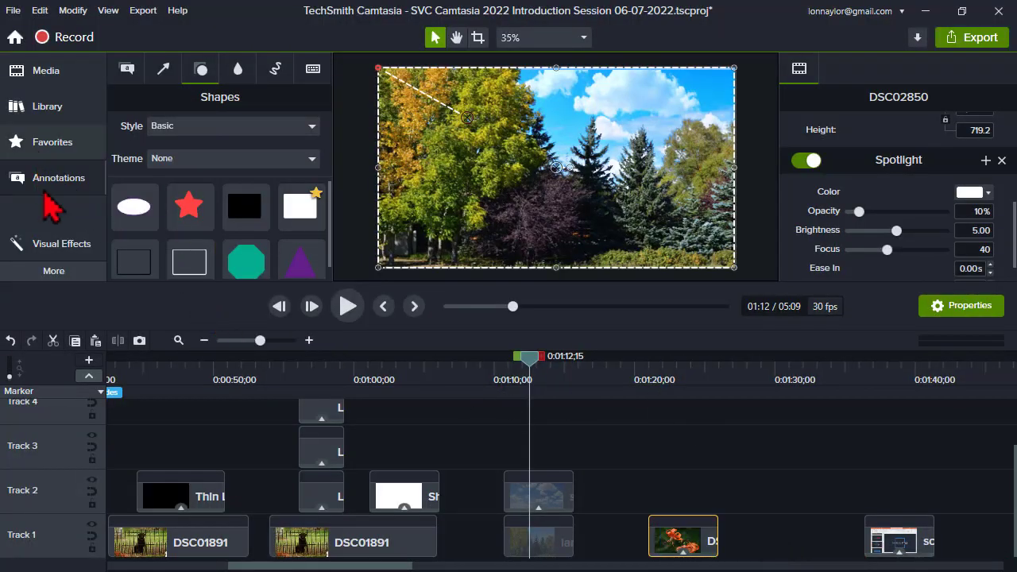
# Step: Locate the Outline Edges visual effect, and move the screenshot 1 clip earlier on Track 1 to start at about 0:01:28
pyautogui.click(50, 247)
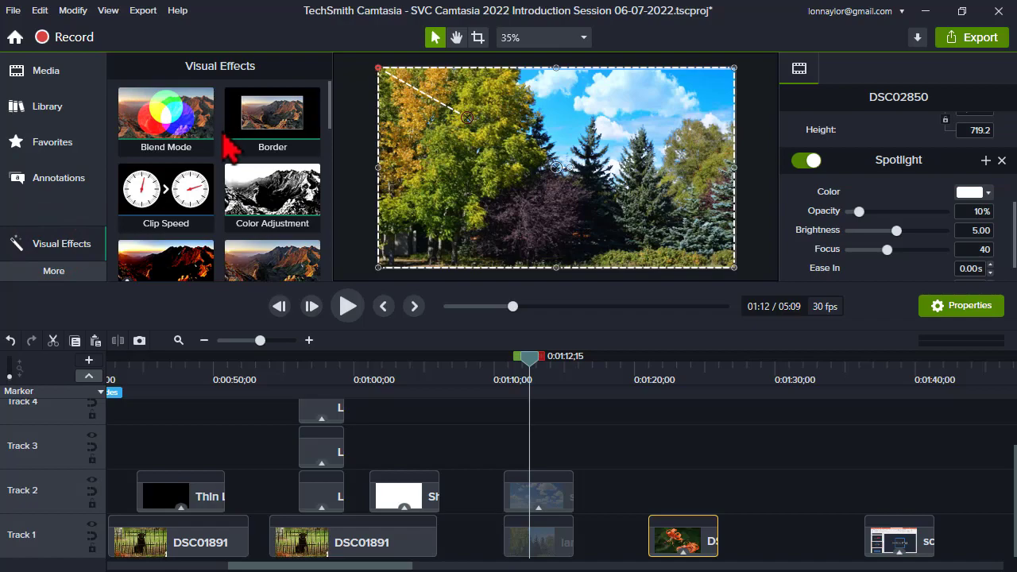
pyautogui.scroll(-5, 225, 142)
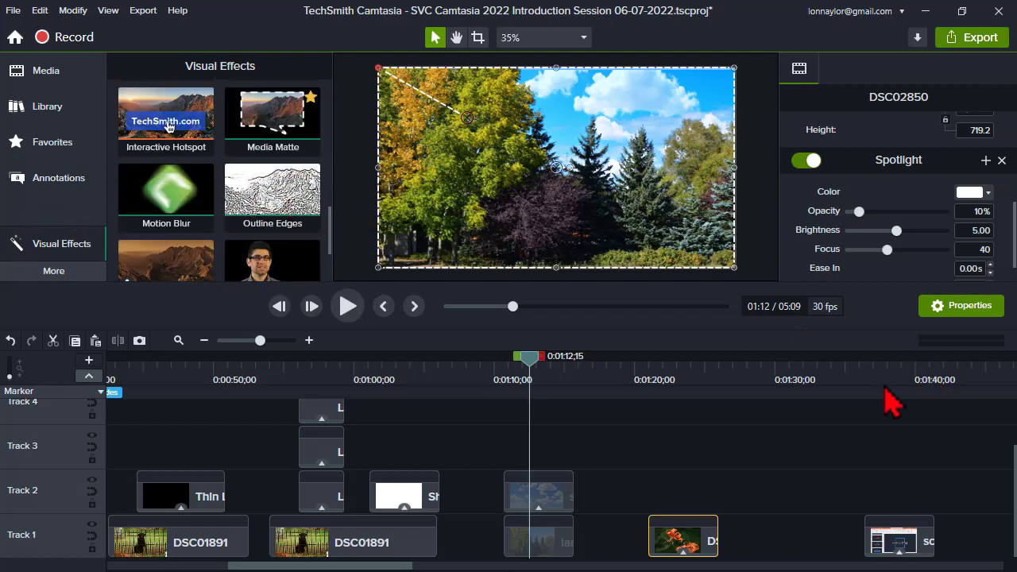
pyautogui.moveTo(881, 559); pyautogui.dragTo(783, 552)
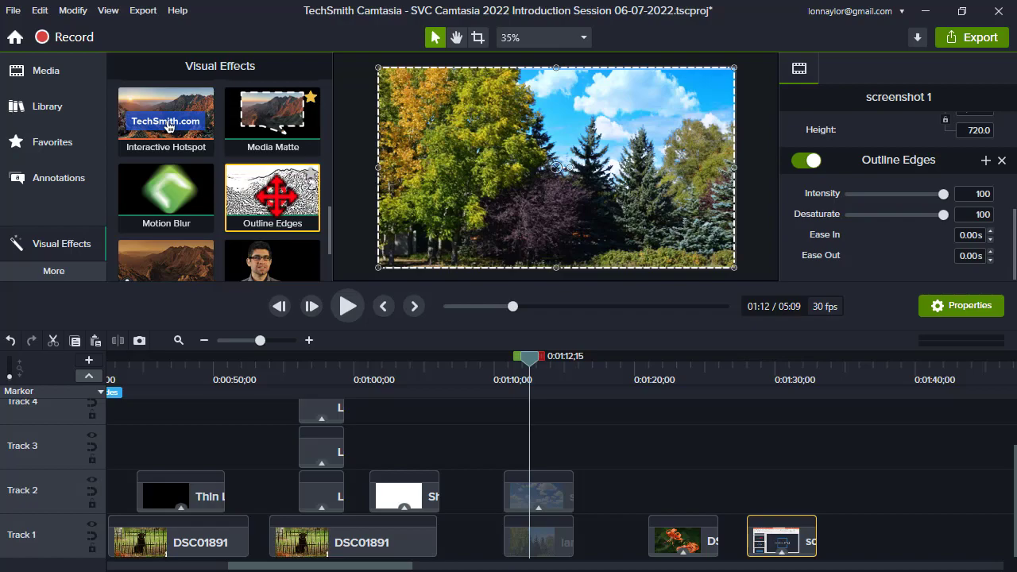
# Step: View the screenshot 1 clip at 0:01:29;23 and turn off its Outline Edges effect
pyautogui.click(767, 370)
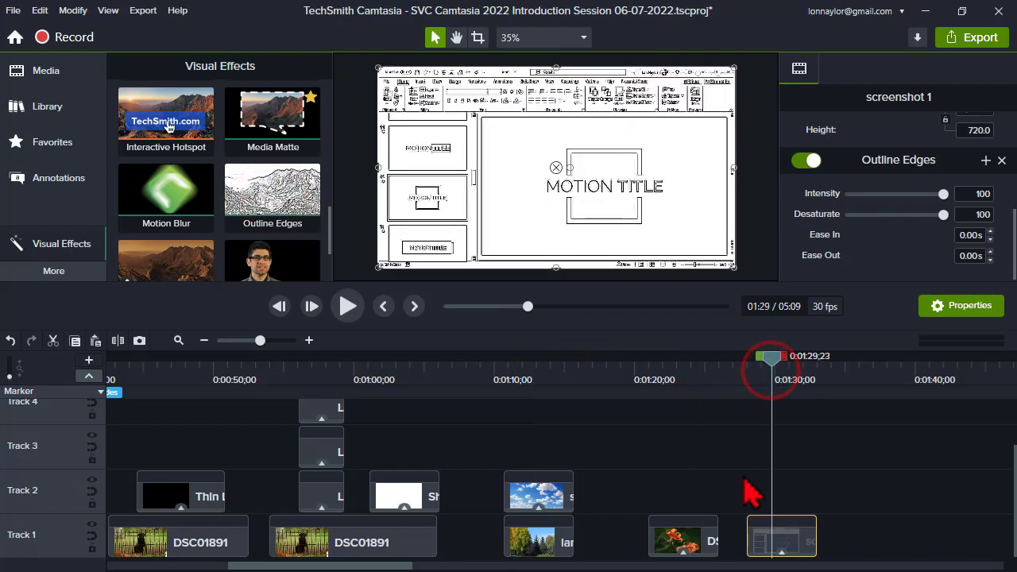
pyautogui.click(806, 161)
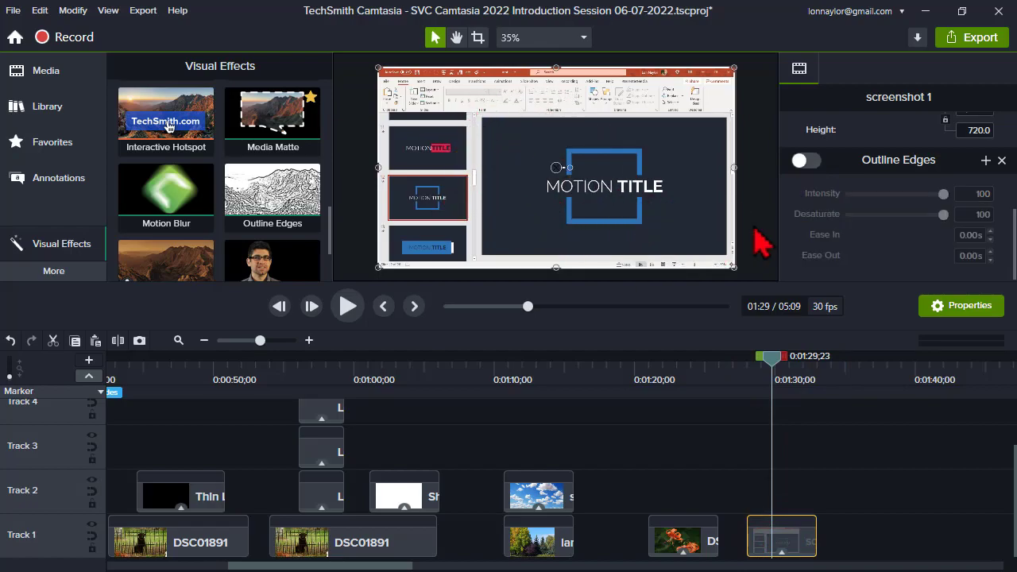
# Step: Turn on Outline Edges for the screenshot 1 clip, try its intensity at 25, and return it to 100
pyautogui.click(814, 162)
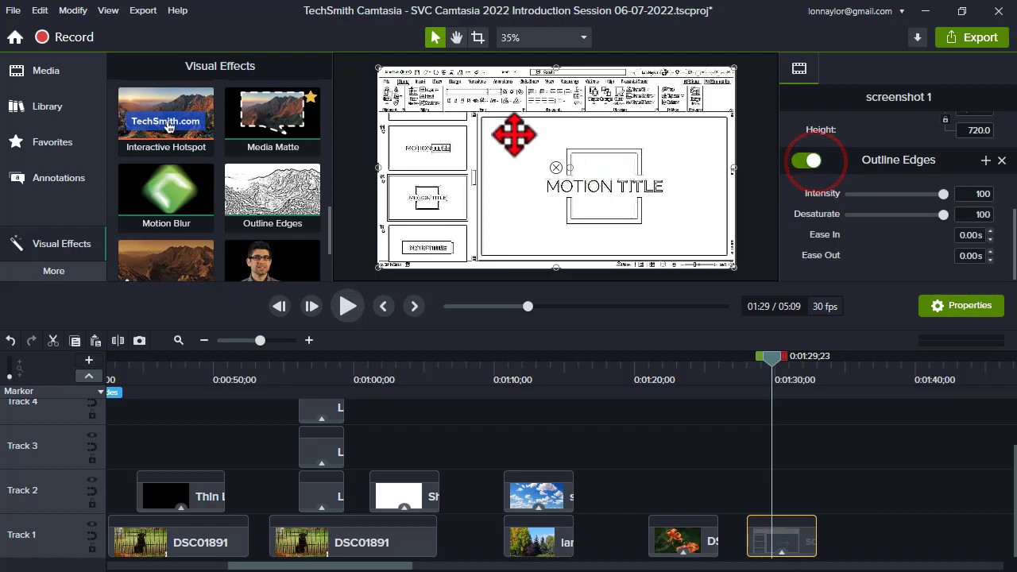
pyautogui.moveTo(516, 284); pyautogui.dragTo(541, 330)
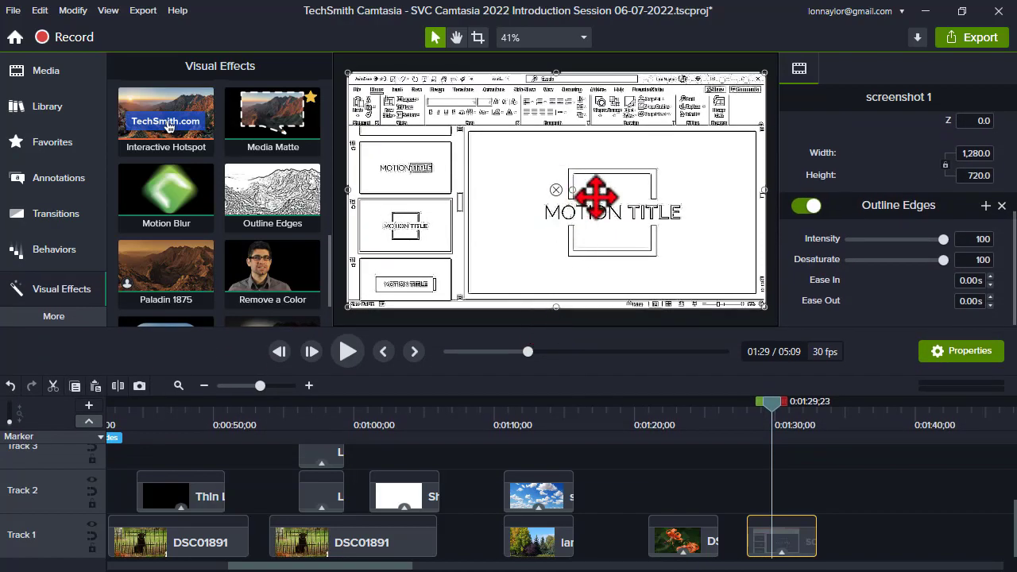
pyautogui.moveTo(943, 239); pyautogui.dragTo(876, 244)
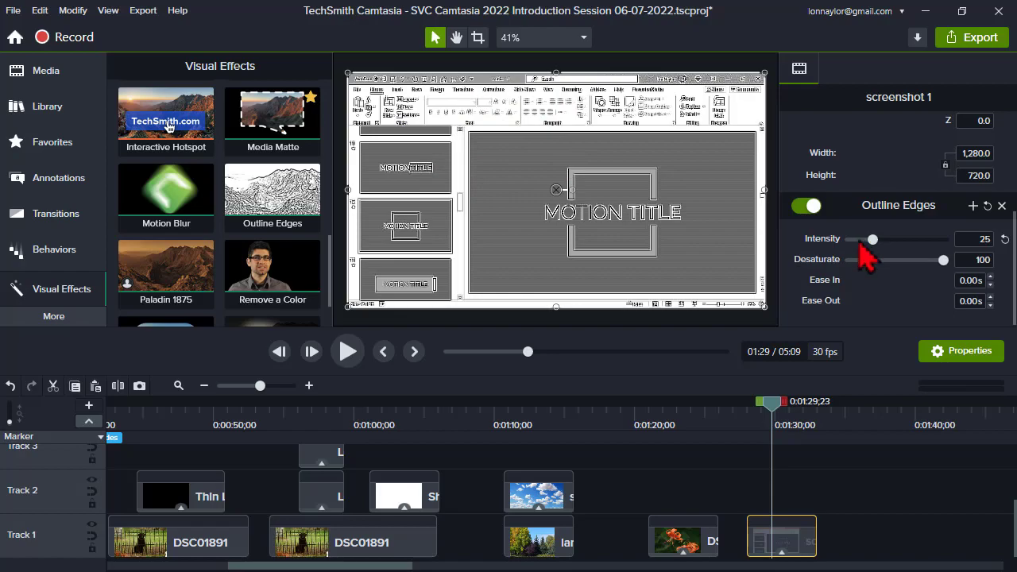
pyautogui.moveTo(873, 238); pyautogui.dragTo(938, 242)
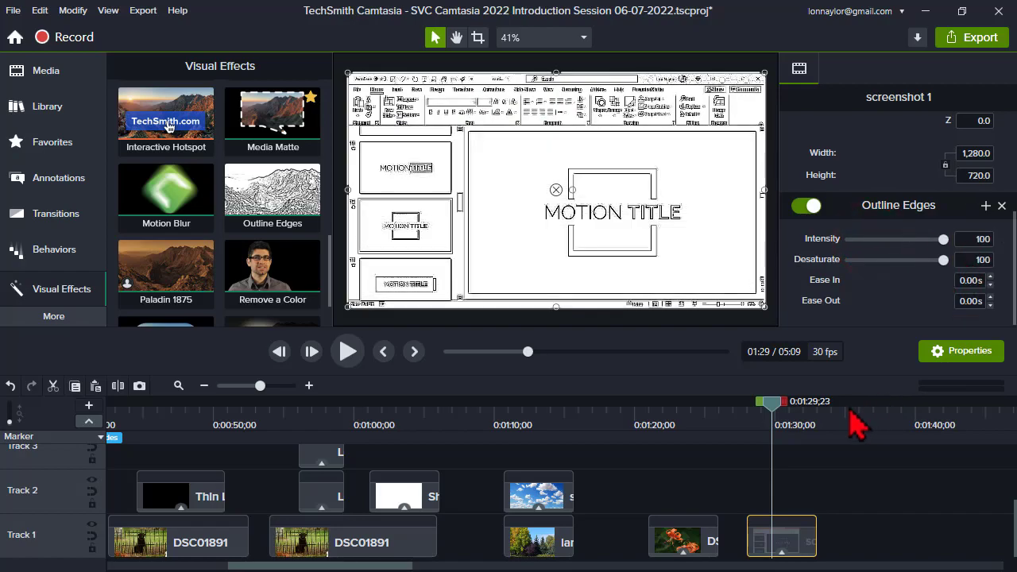
# Step: Add the DSC02849.JPG yellow flower photo from the media bin to Track 1 at 0:01:34;02
pyautogui.click(676, 419)
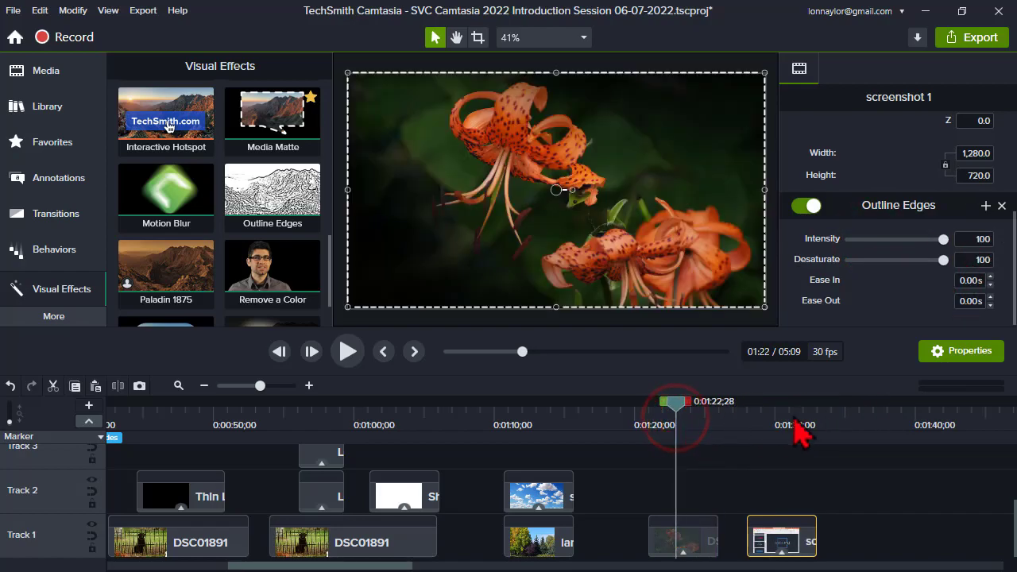
pyautogui.click(831, 425)
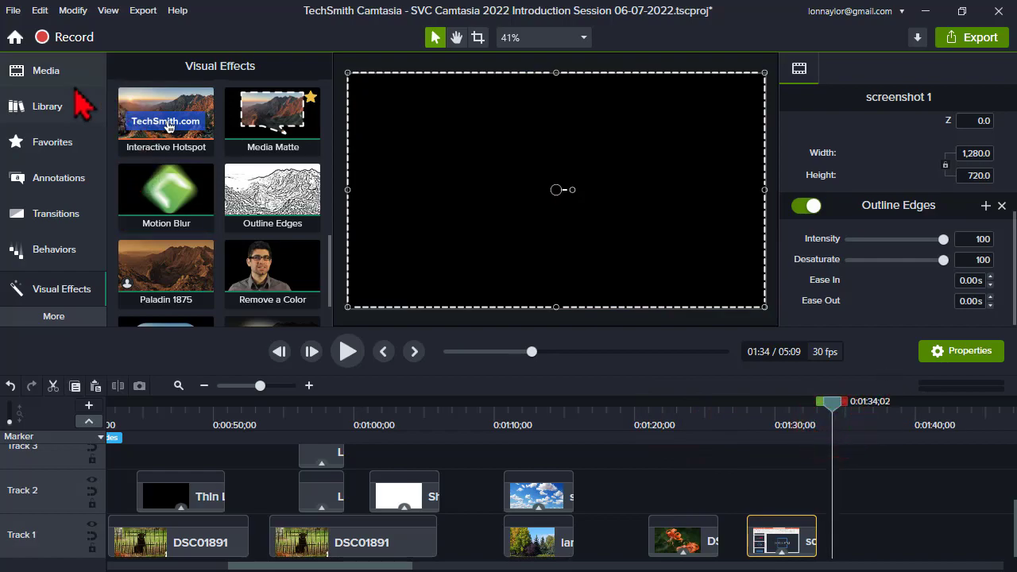
pyautogui.click(46, 71)
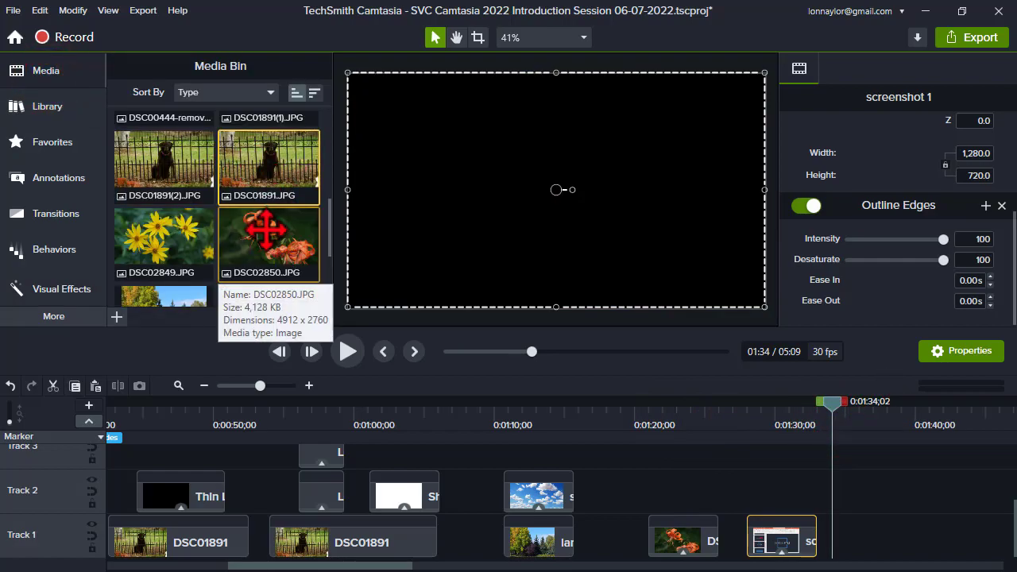
pyautogui.rightClick(186, 249)
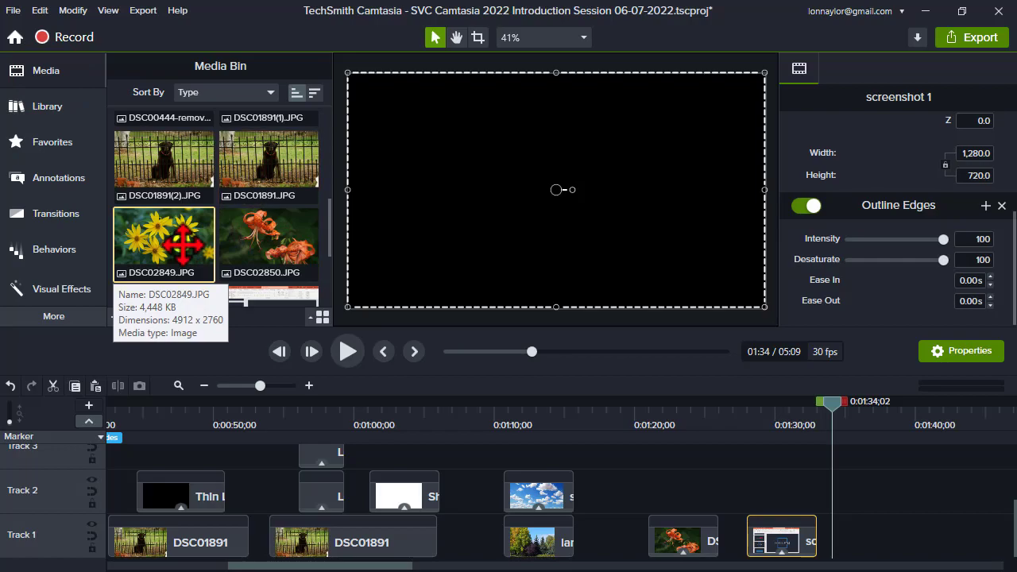
pyautogui.click(221, 258)
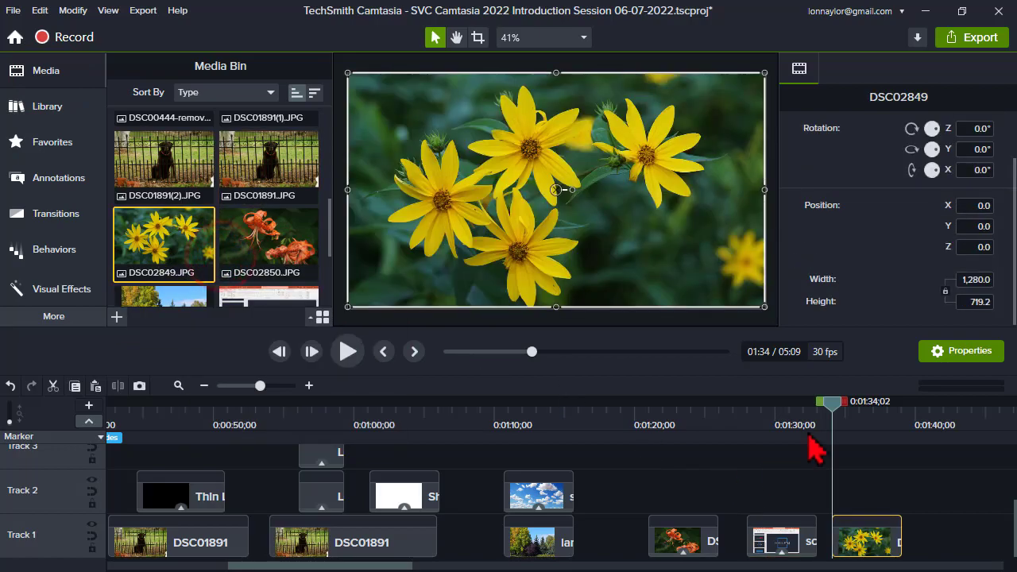
# Step: View the DSC02849 clip at 0:01:35;16 and apply the Outline Edges visual effect to it
pyautogui.click(853, 421)
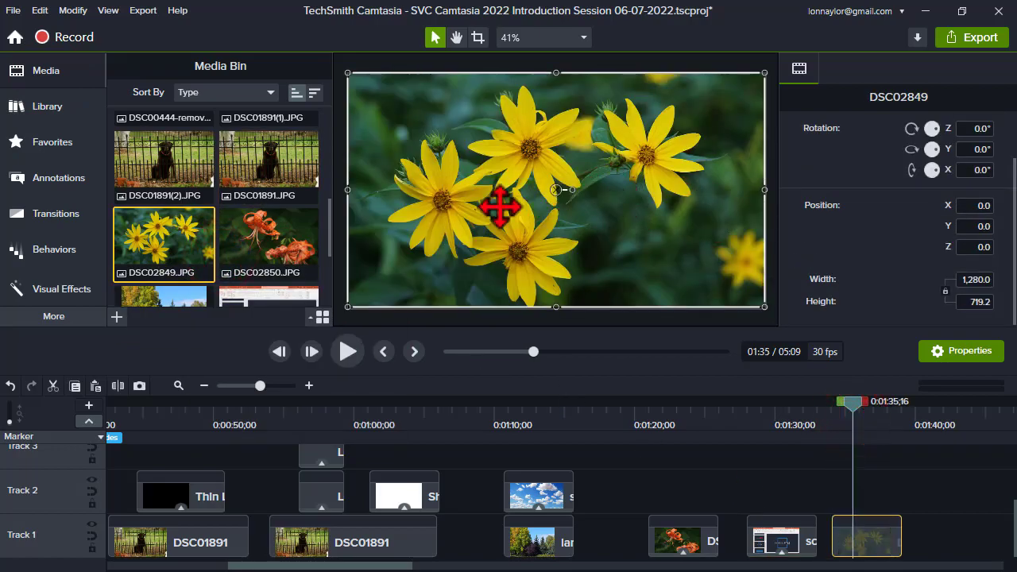
pyautogui.rightClick(590, 195)
pyautogui.moveTo(731, 466)
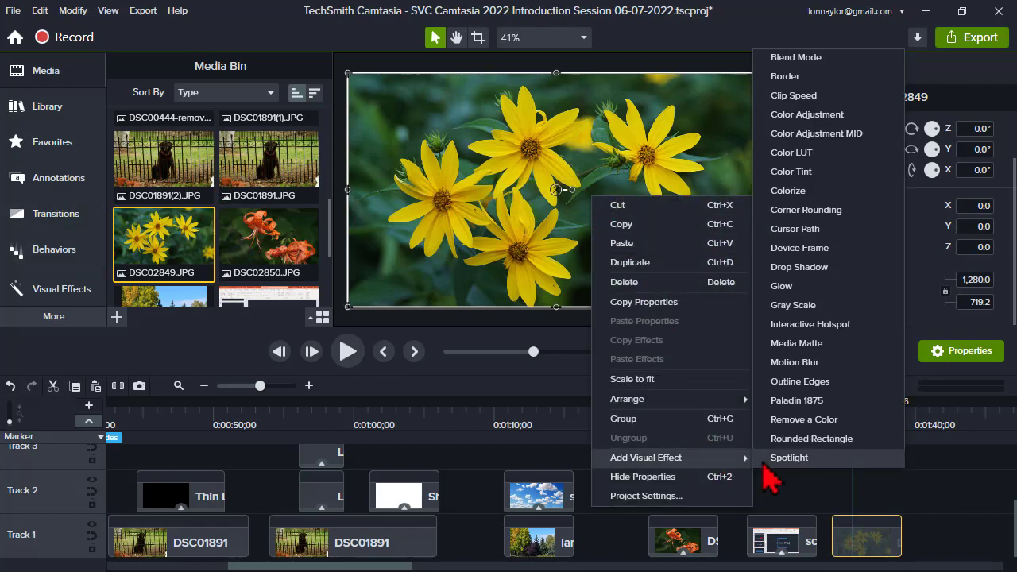
pyautogui.click(827, 382)
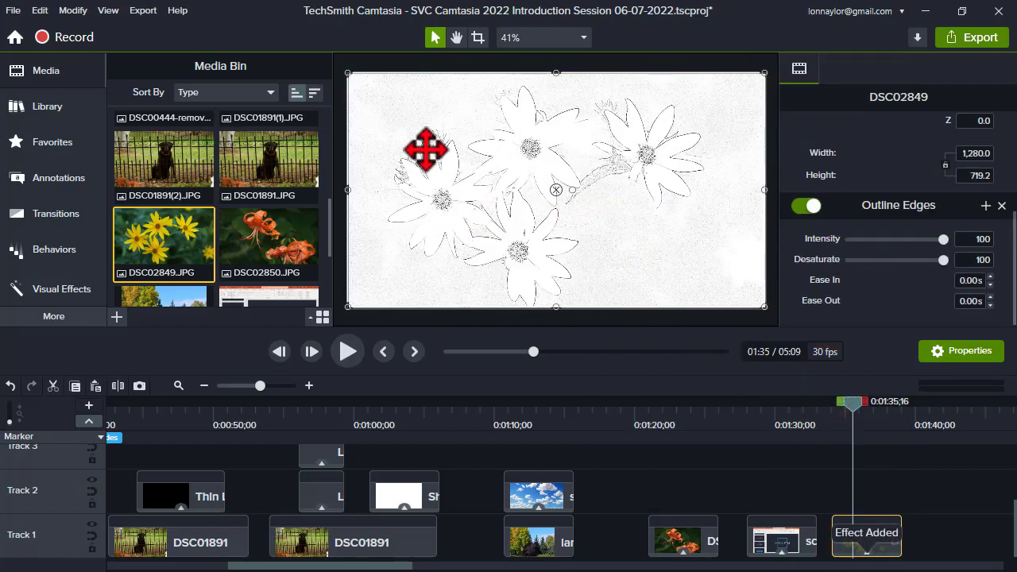
# Step: Try the Outline Edges effect on DSC02849 at intensity 60 and with a different Desaturate value, returning both settings to 100
pyautogui.moveTo(922, 243)
pyautogui.mouseDown()
pyautogui.moveTo(880, 247)
pyautogui.moveTo(908, 244)
pyautogui.mouseUp()
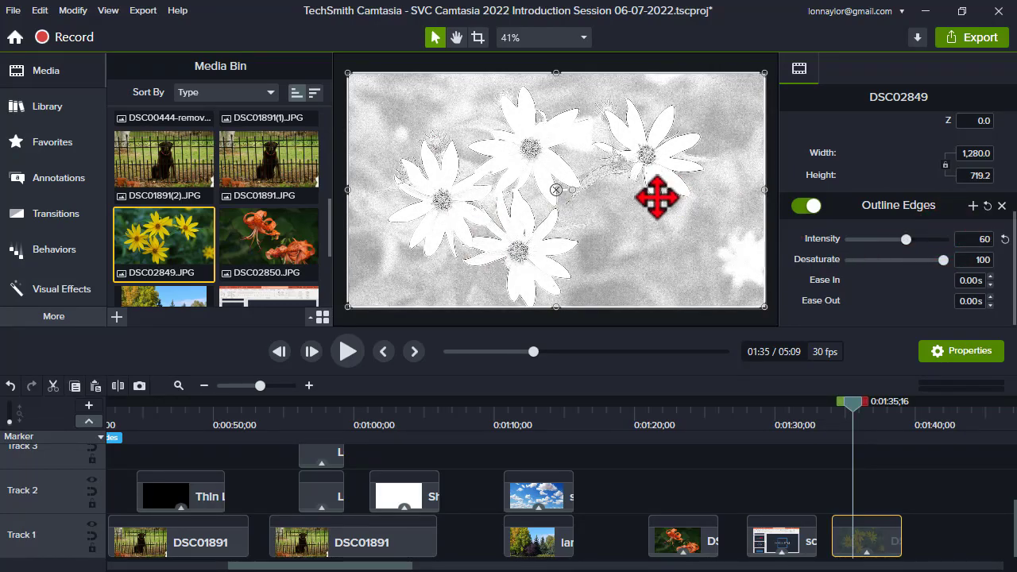
pyautogui.moveTo(919, 245); pyautogui.dragTo(959, 243)
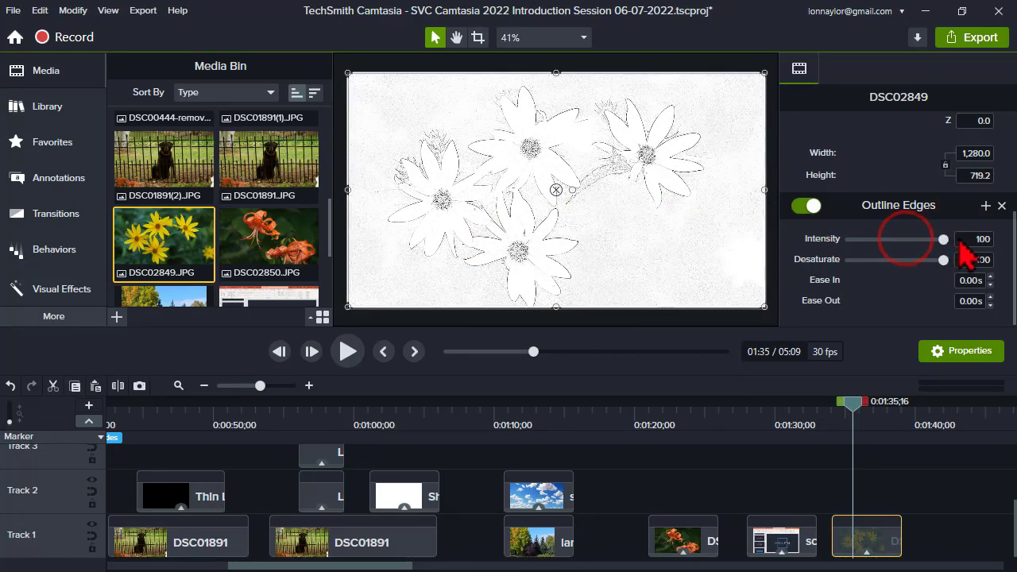
pyautogui.moveTo(894, 267); pyautogui.dragTo(982, 267)
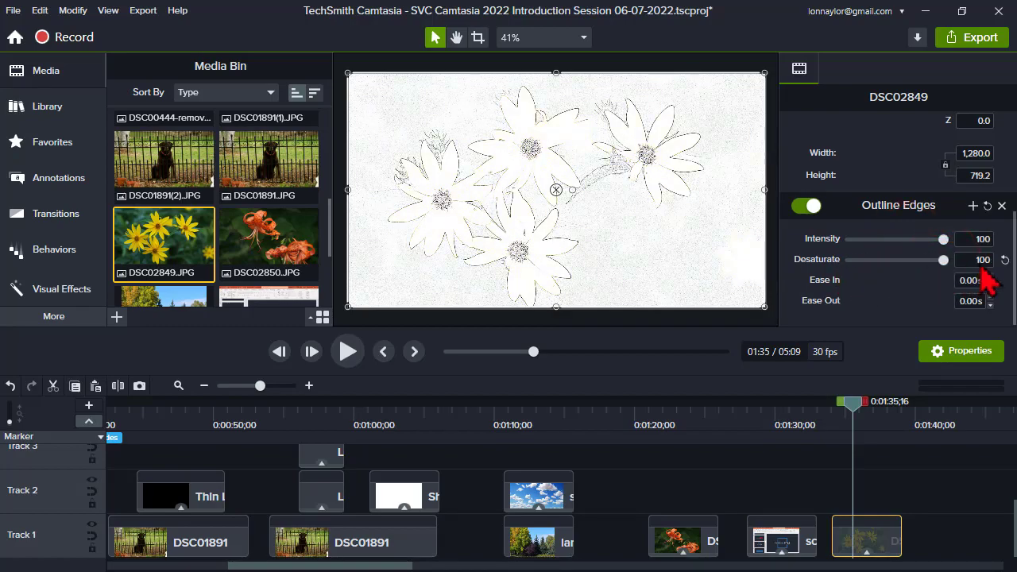
pyautogui.moveTo(938, 238)
pyautogui.mouseDown()
pyautogui.moveTo(901, 239)
pyautogui.moveTo(946, 238)
pyautogui.mouseUp()
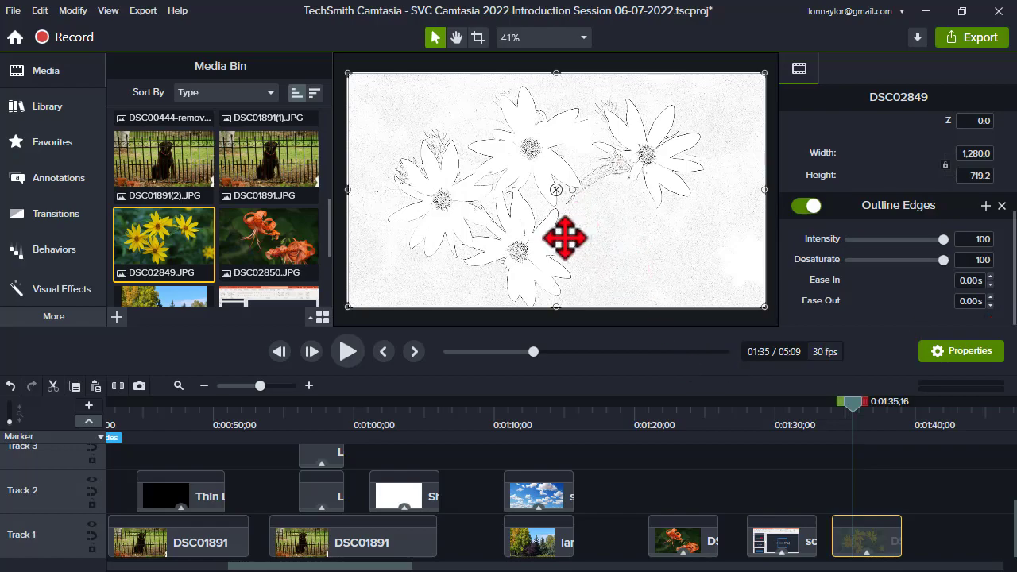
# Step: Examine the outlined flower edges on the canvas up close at 250% and again at a smaller scale
pyautogui.click(656, 235)
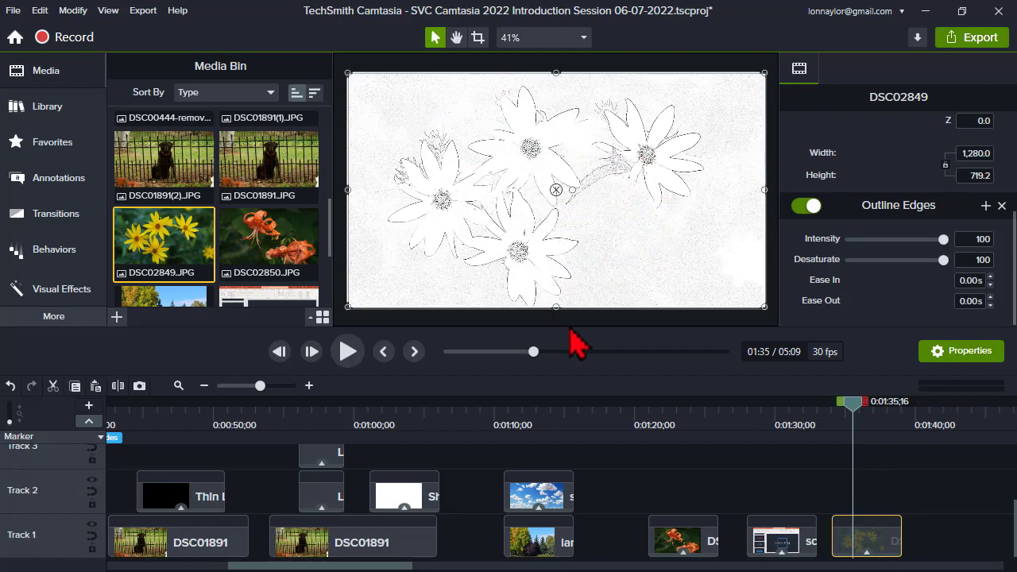
pyautogui.scroll(3, 552, 204)
pyautogui.scroll(-3, 557, 199)
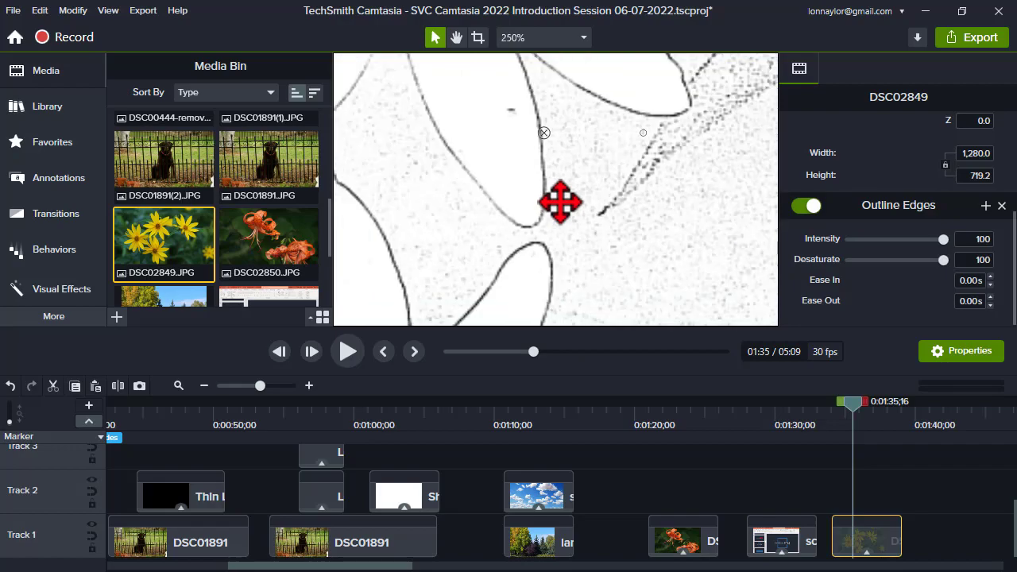
pyautogui.scroll(-3, 536, 164)
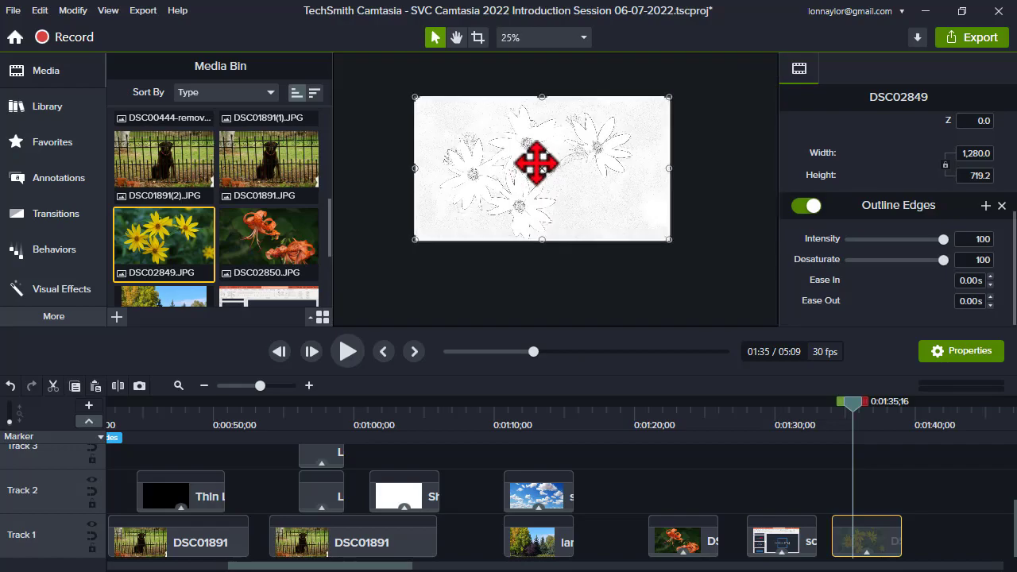
pyautogui.scroll(2, 538, 166)
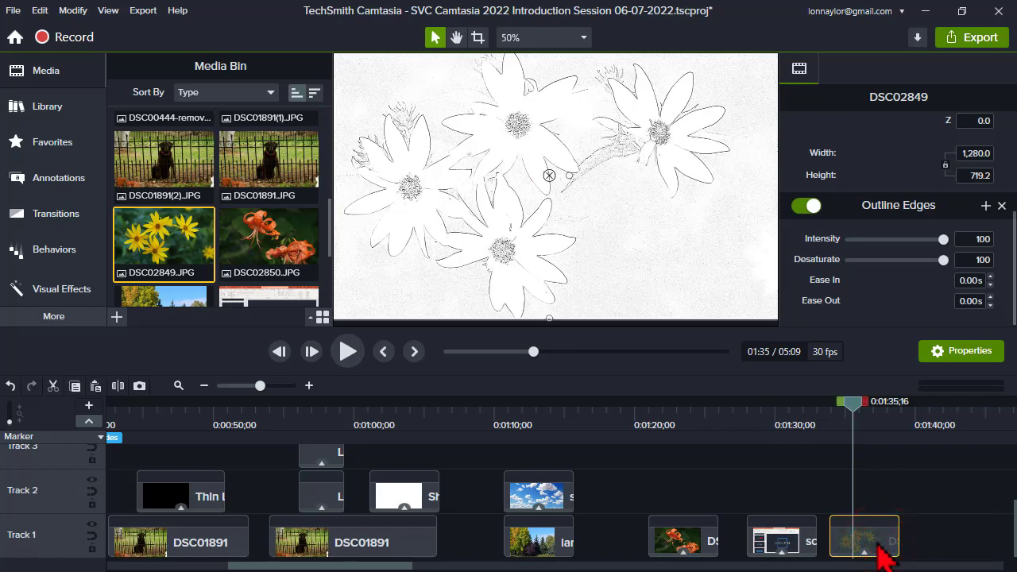
# Step: Delete the DSC02849 and screenshot 1 clips from Track 1
pyautogui.press('Delete')
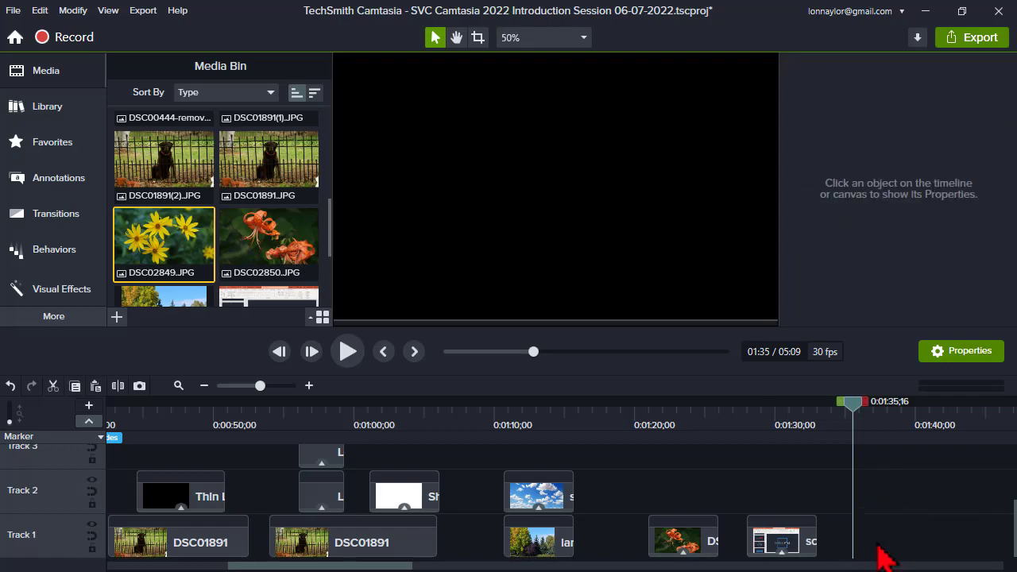
pyautogui.click(789, 532)
pyautogui.press('Delete')
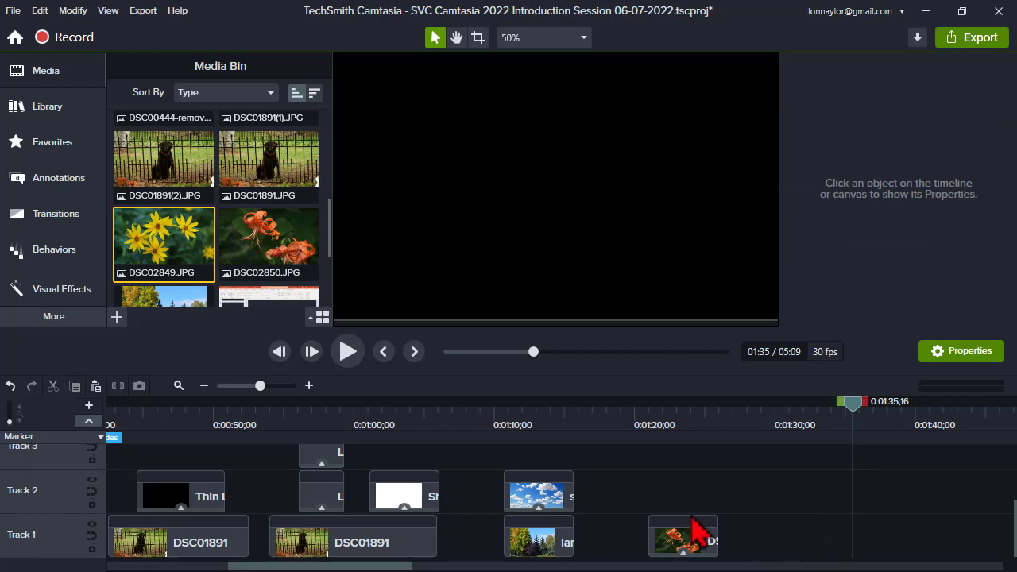
# Step: View the DSC02850 orange flower clip at 0:01:23;18 and remove its Spotlight effect
pyautogui.click(685, 419)
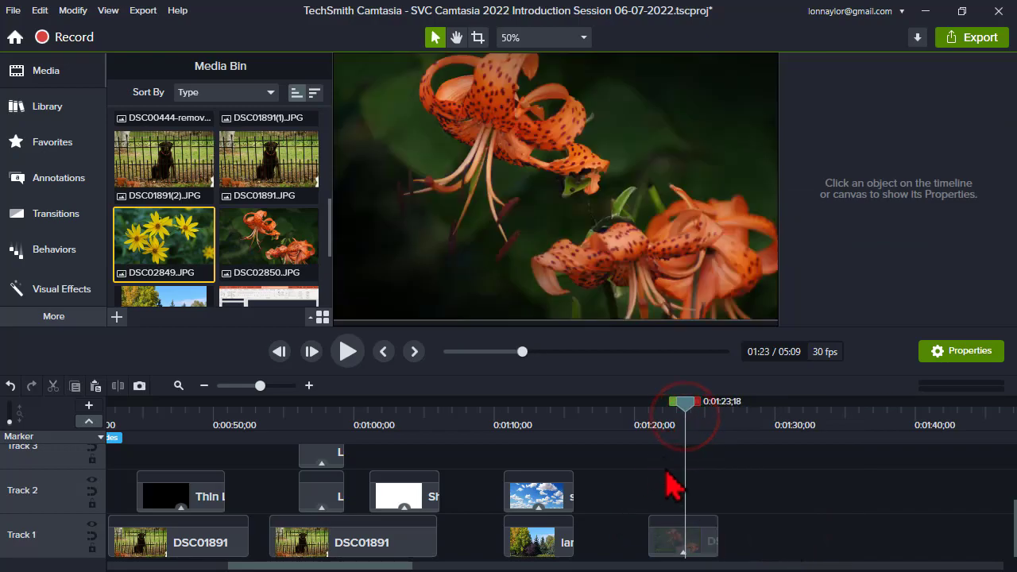
pyautogui.click(688, 549)
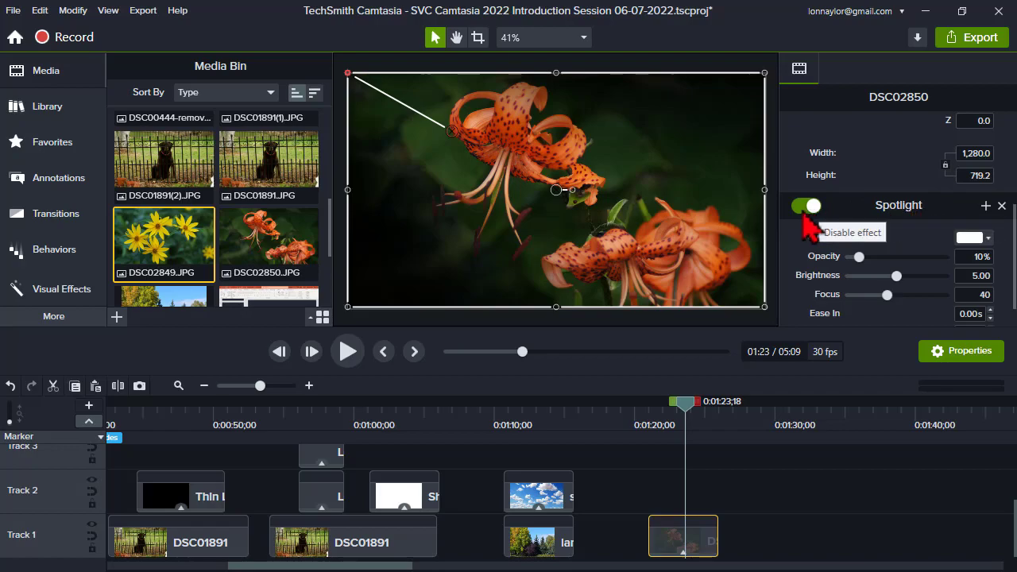
pyautogui.click(1001, 207)
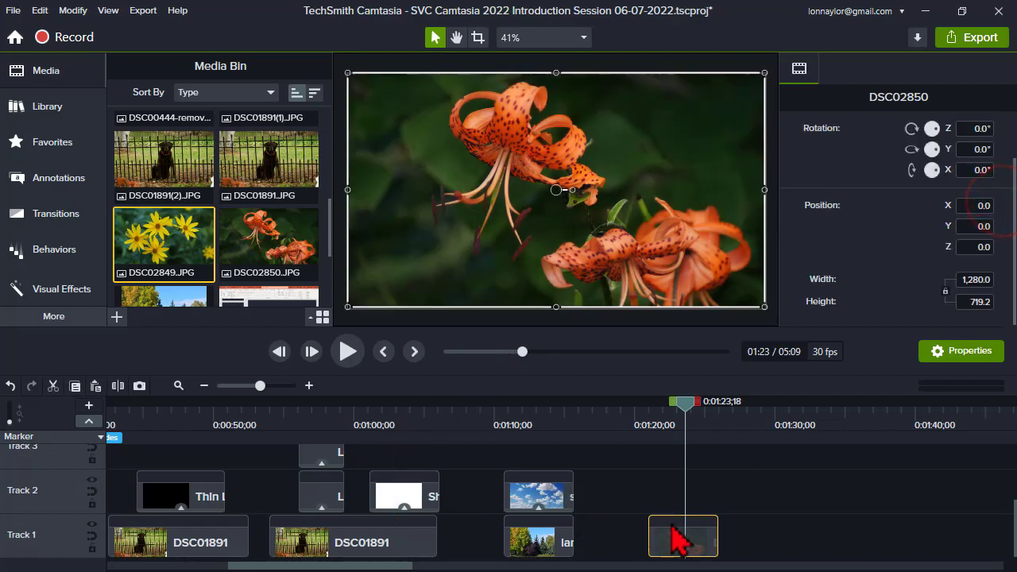
# Step: Apply the Spotlight visual effect to the DSC02850 clip on the canvas
pyautogui.click(55, 287)
pyautogui.scroll(-1, 159, 186)
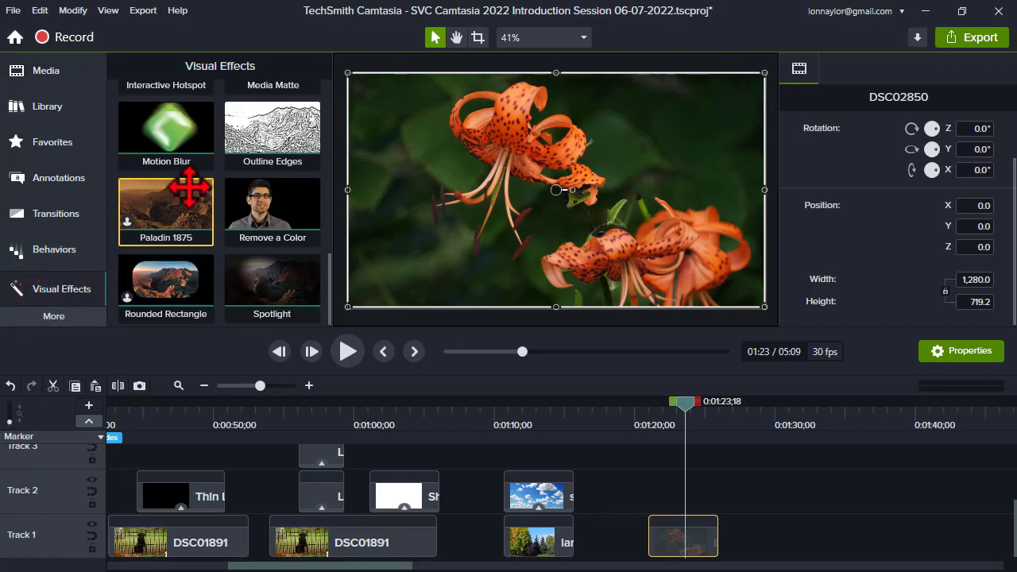
pyautogui.moveTo(254, 302); pyautogui.dragTo(521, 203)
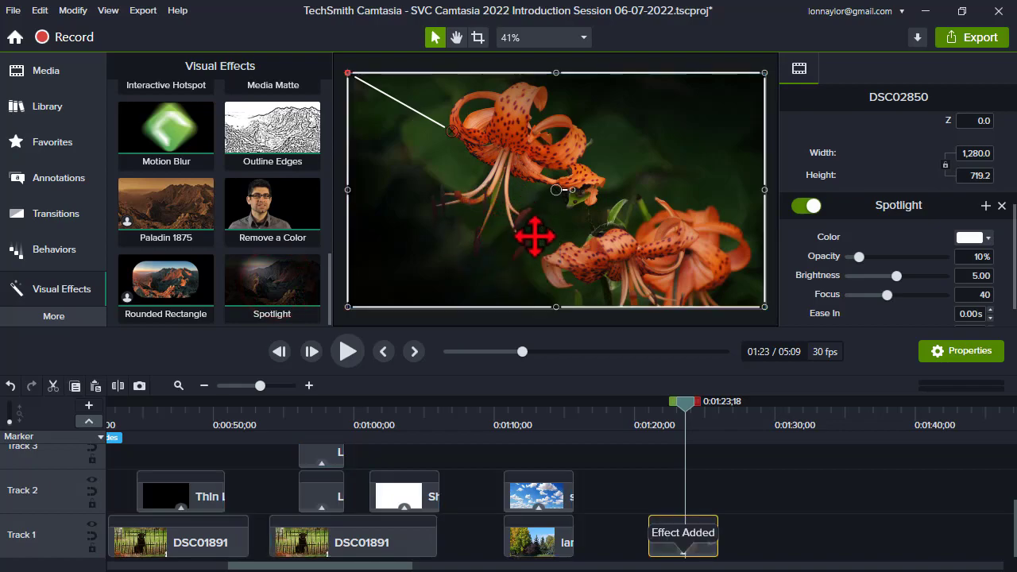
# Step: Enlarge the preview area and reposition both Spotlight handles so the beam runs nearly vertically along the left side of the flower photo
pyautogui.moveTo(532, 330); pyautogui.dragTo(536, 365)
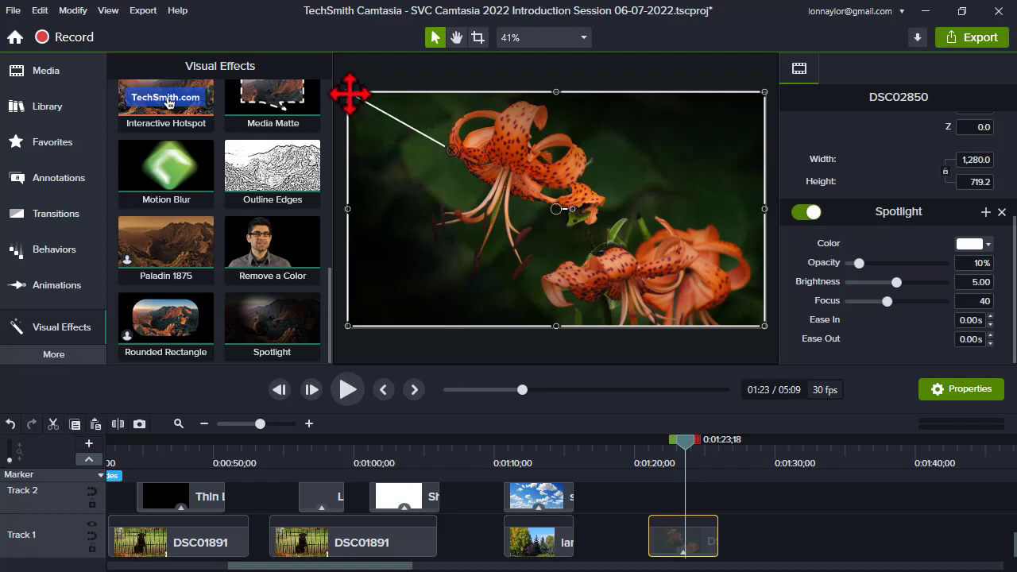
pyautogui.moveTo(348, 91); pyautogui.dragTo(676, 236)
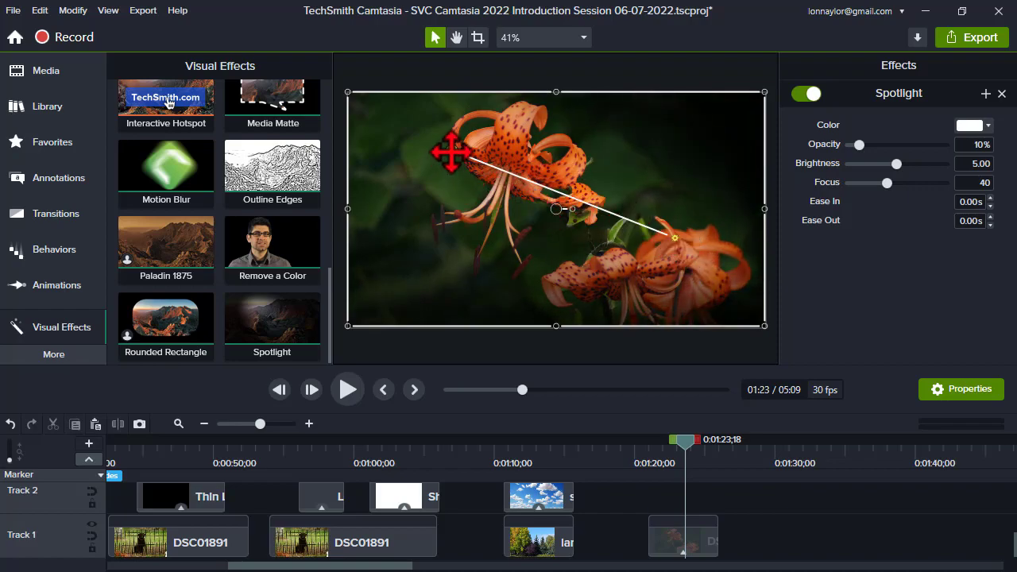
pyautogui.moveTo(451, 150); pyautogui.dragTo(412, 135)
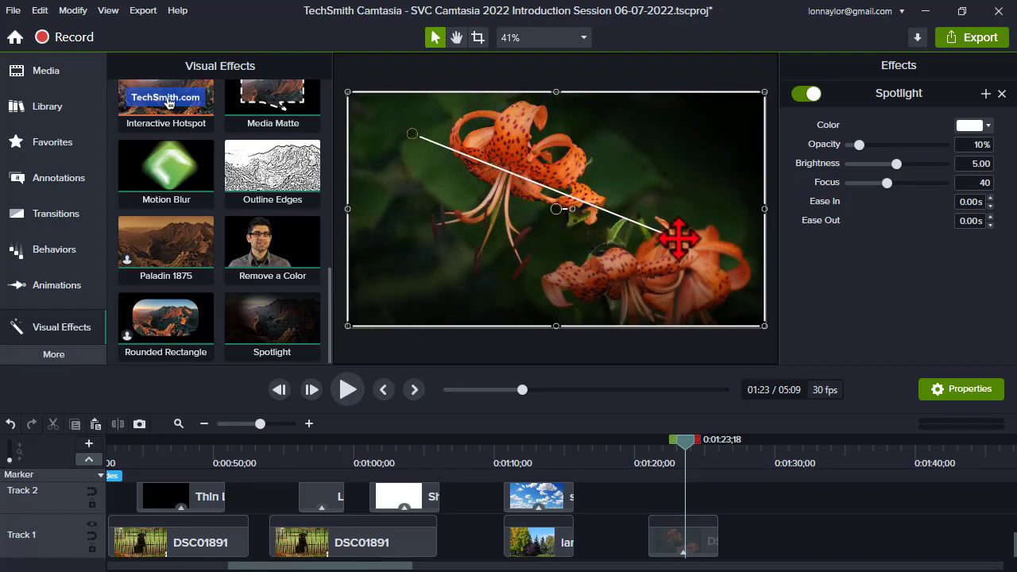
pyautogui.moveTo(675, 237); pyautogui.dragTo(409, 254)
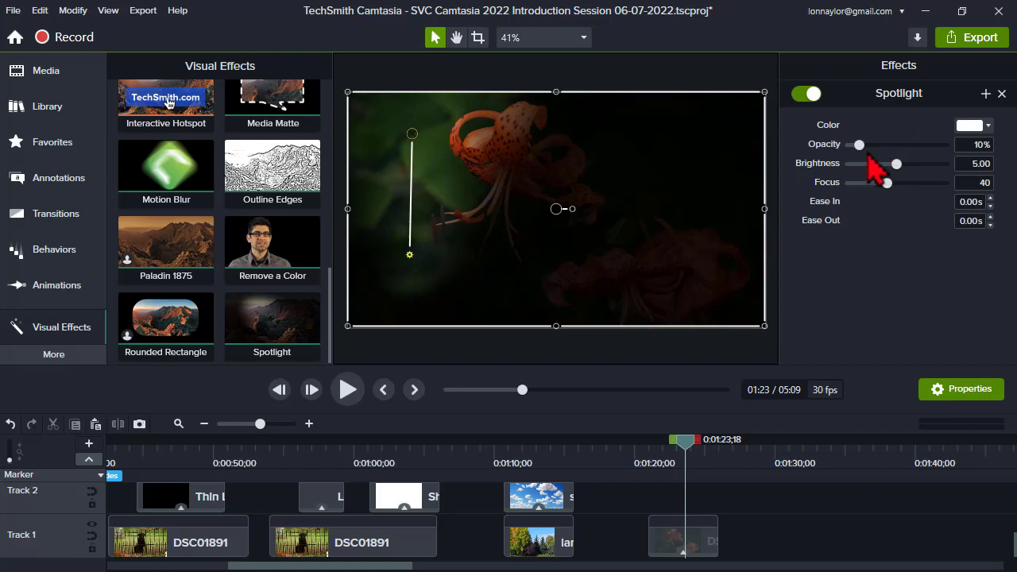
# Step: Try the Spotlight at 0% opacity and 5.08 brightness, restore them to 10% and 5.00, and set the focus to 50
pyautogui.moveTo(863, 148); pyautogui.dragTo(840, 151)
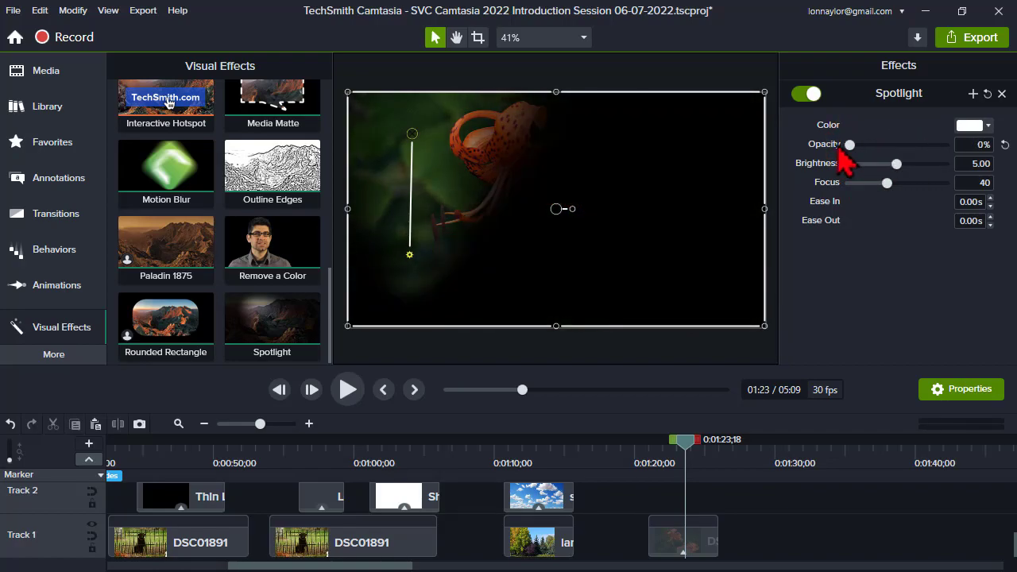
pyautogui.moveTo(901, 169)
pyautogui.mouseDown()
pyautogui.moveTo(951, 175)
pyautogui.moveTo(889, 169)
pyautogui.moveTo(897, 164)
pyautogui.mouseUp()
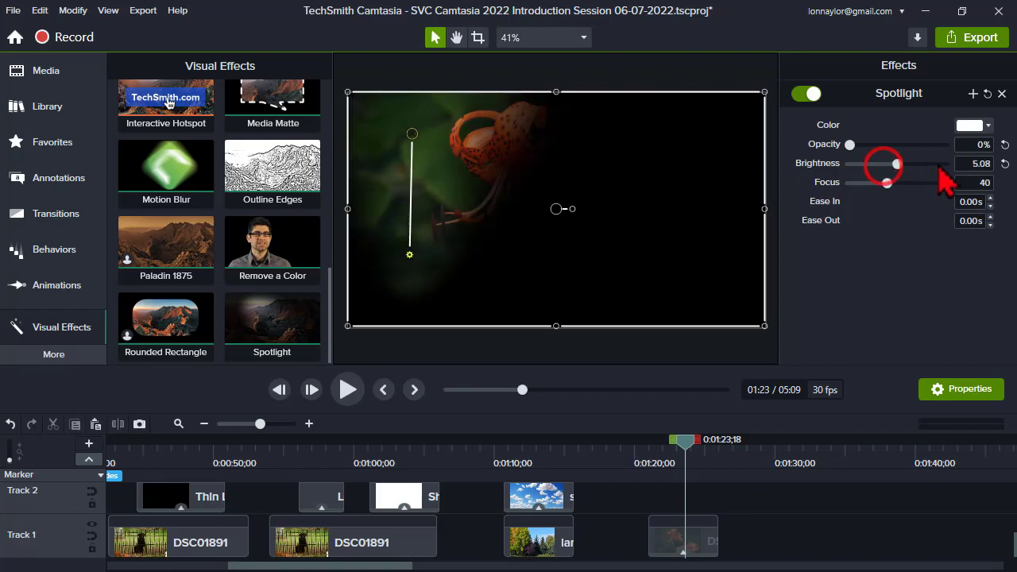
pyautogui.click(1005, 146)
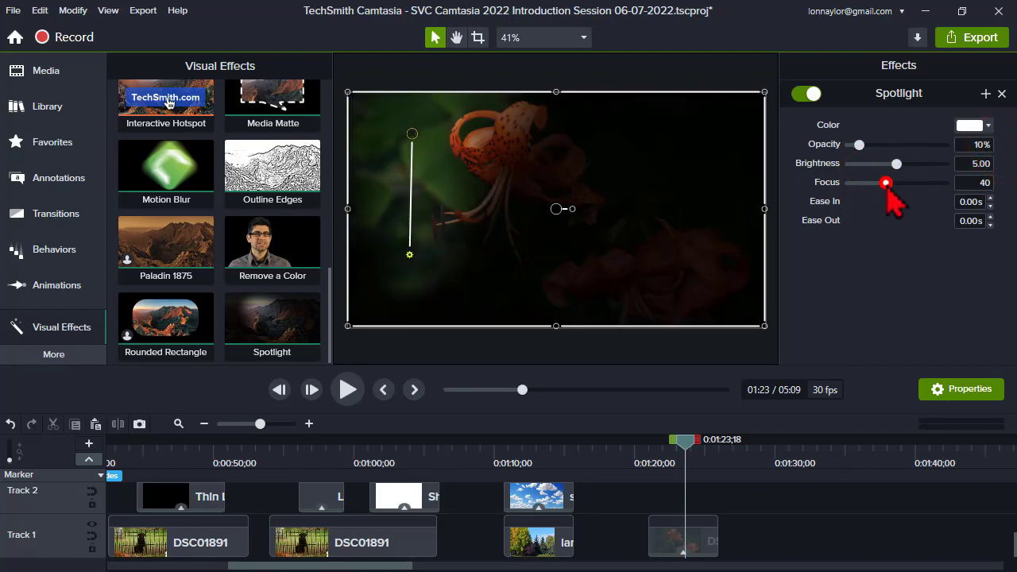
pyautogui.moveTo(885, 183)
pyautogui.mouseDown()
pyautogui.moveTo(934, 183)
pyautogui.moveTo(855, 184)
pyautogui.moveTo(896, 183)
pyautogui.mouseUp()
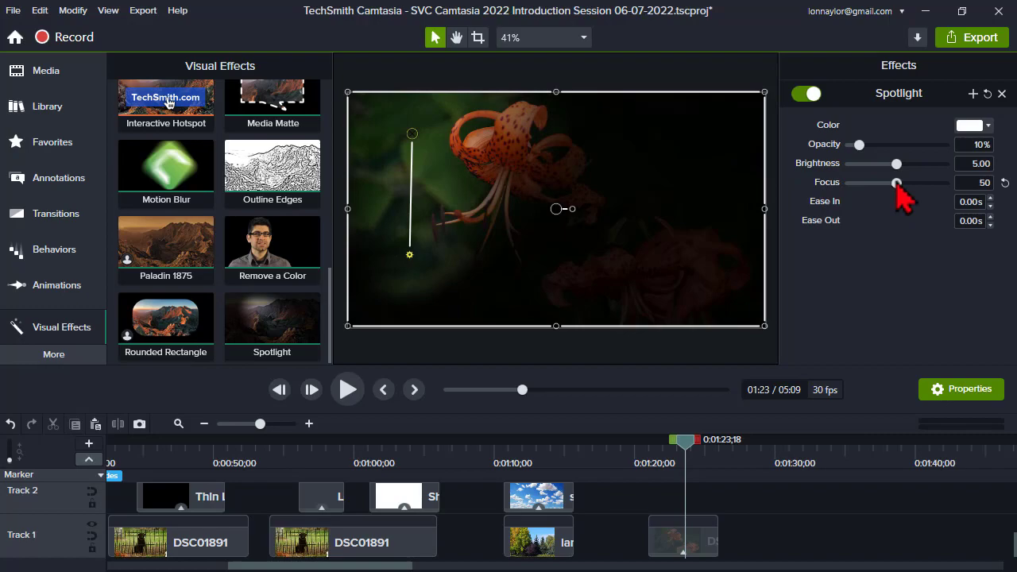
# Step: Set the DSC02850 Spotlight colour to orange and move the beam's end handle to right of the upper flower, slanting the beam up across it
pyautogui.click(989, 124)
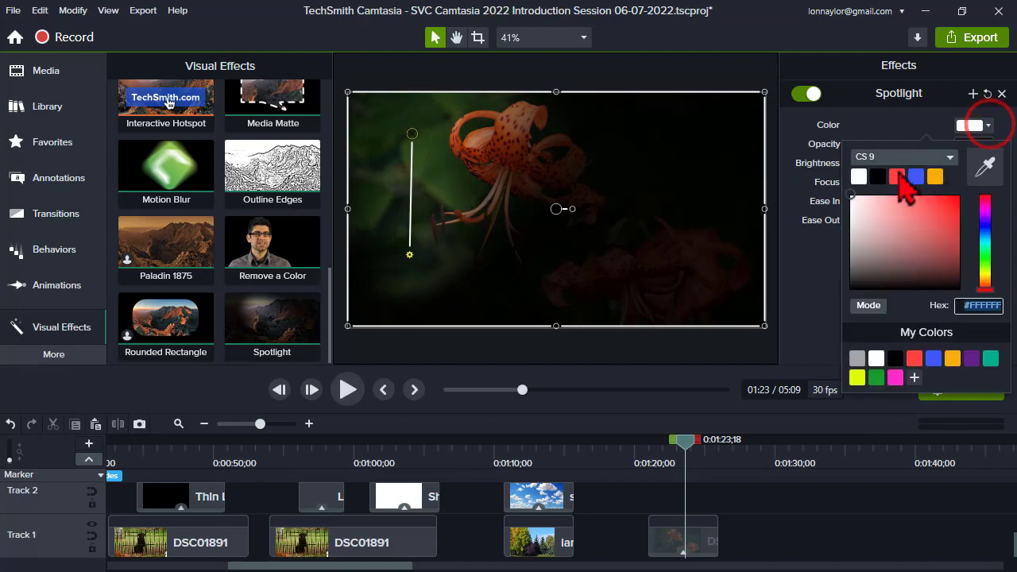
pyautogui.click(934, 177)
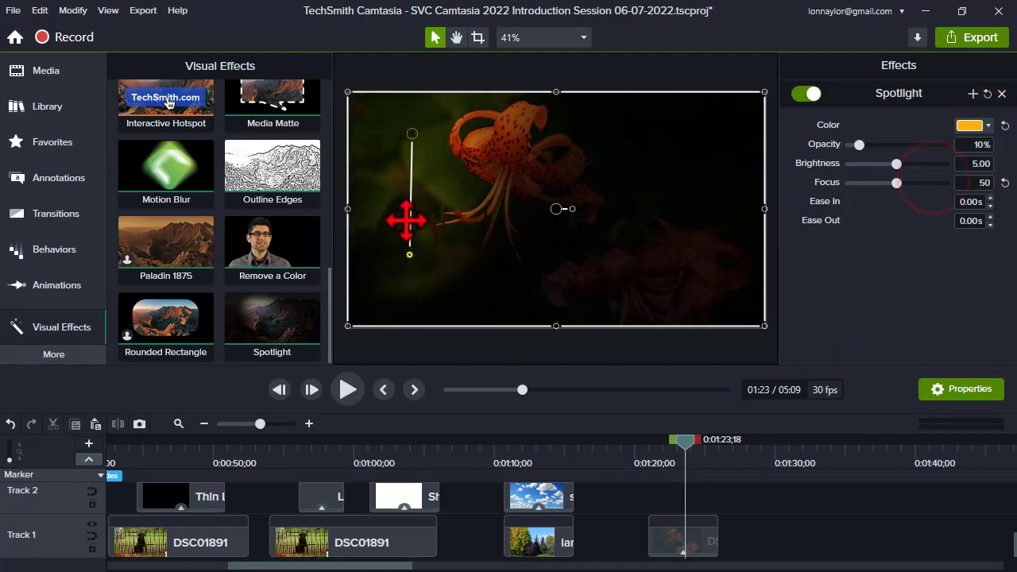
pyautogui.moveTo(414, 133); pyautogui.dragTo(613, 156)
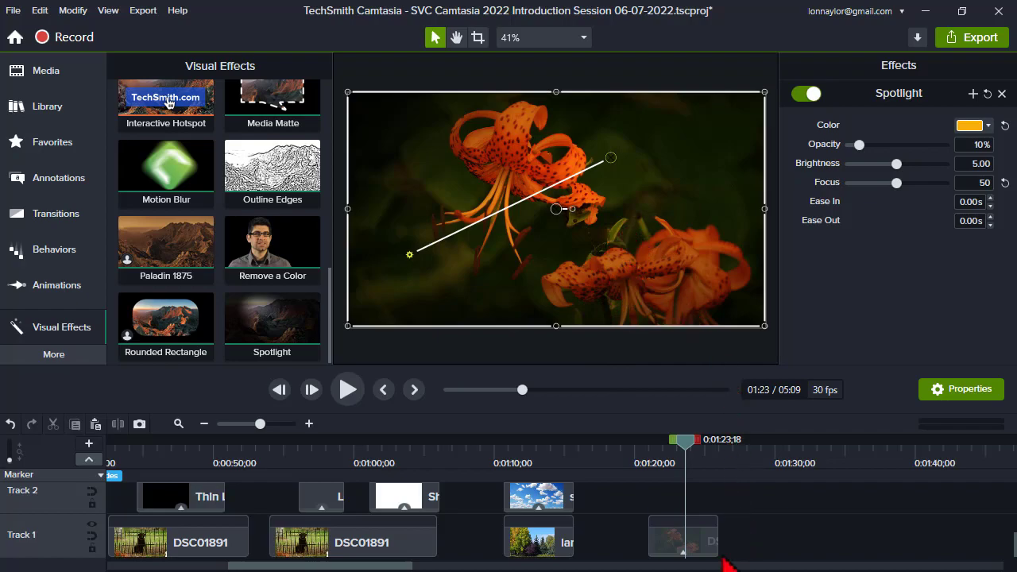
# Step: Lengthen the DSC02850 clip to about 10 seconds and add an animation arrow that ends at 0:01:25;24
pyautogui.moveTo(719, 550); pyautogui.dragTo(785, 550)
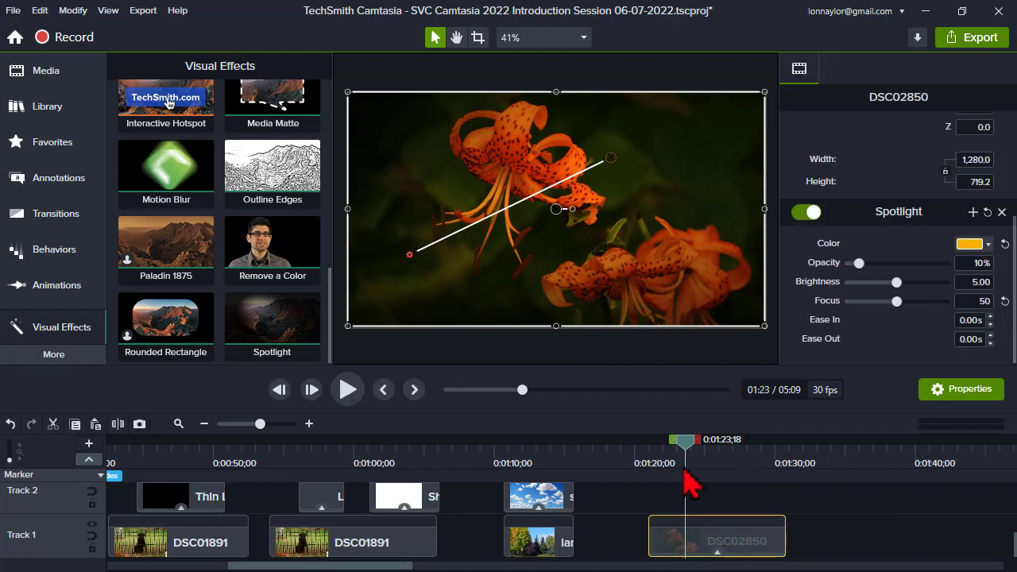
pyautogui.moveTo(687, 446); pyautogui.dragTo(692, 457)
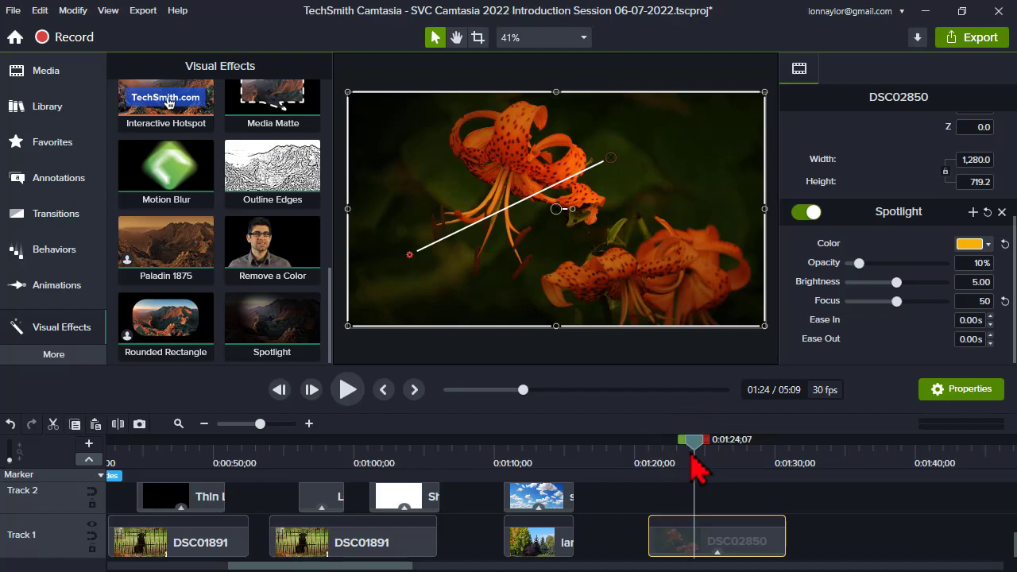
pyautogui.moveTo(685, 554); pyautogui.dragTo(717, 539)
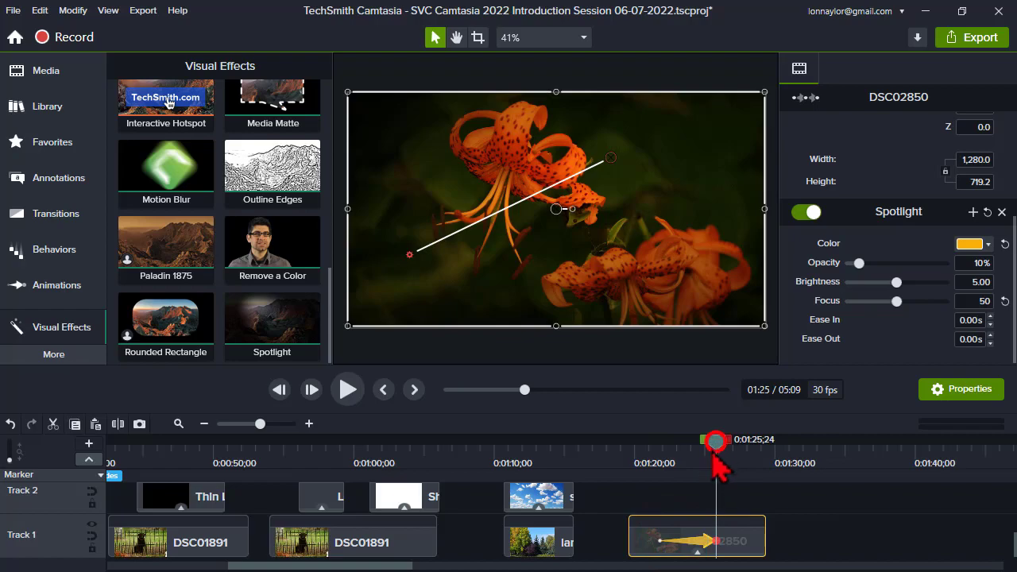
# Step: At 0:01:21;07, before the animation, move the Spotlight's source to the photo's upper-left corner and its end handle below the upper flower
pyautogui.click(652, 457)
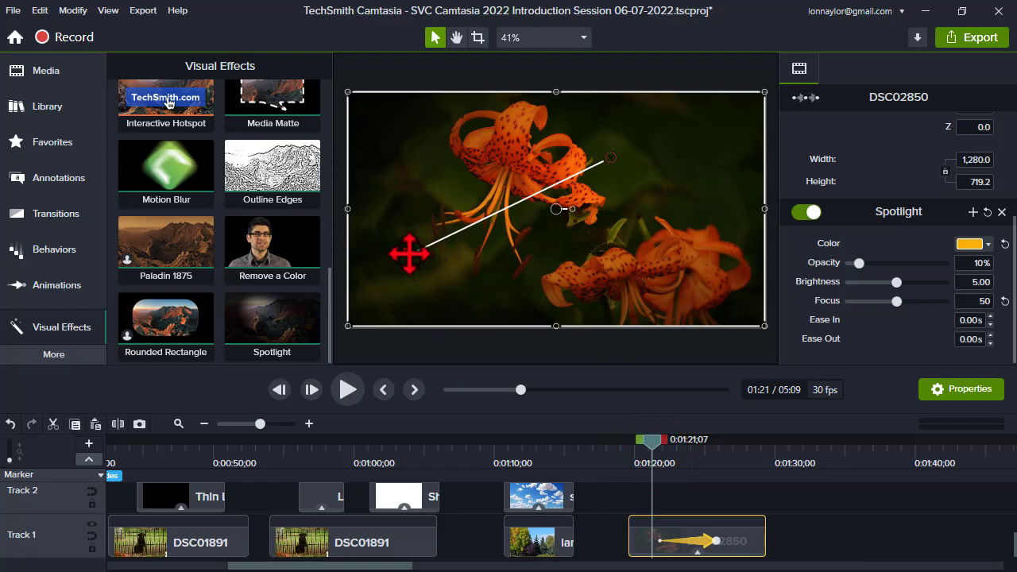
pyautogui.moveTo(409, 253); pyautogui.dragTo(350, 95)
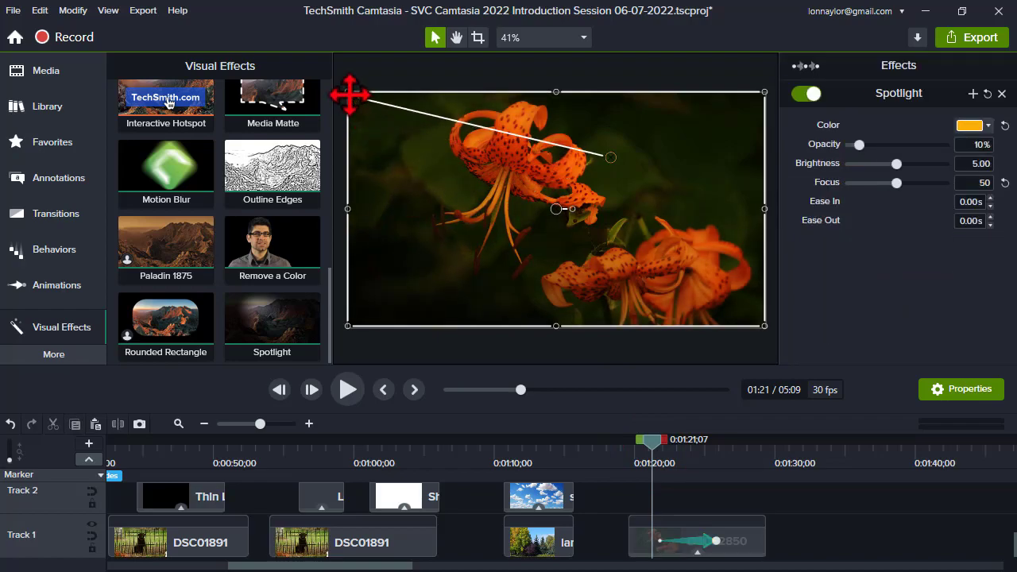
pyautogui.moveTo(609, 155); pyautogui.dragTo(493, 267)
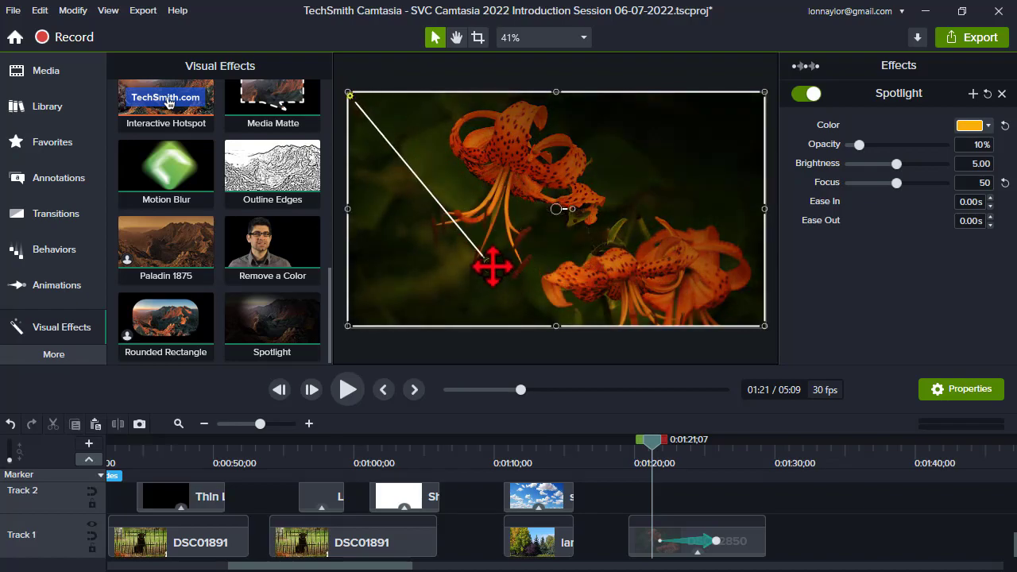
# Step: Set the starting Spotlight to white with 0% opacity and 4.49 brightness, and scrub through the clip to preview the animation
pyautogui.click(990, 124)
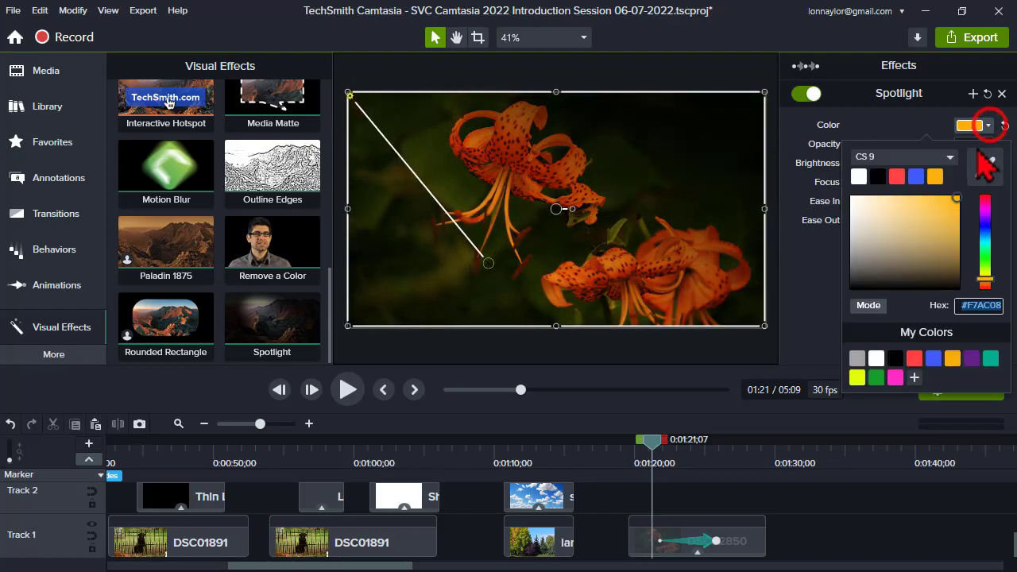
pyautogui.click(859, 178)
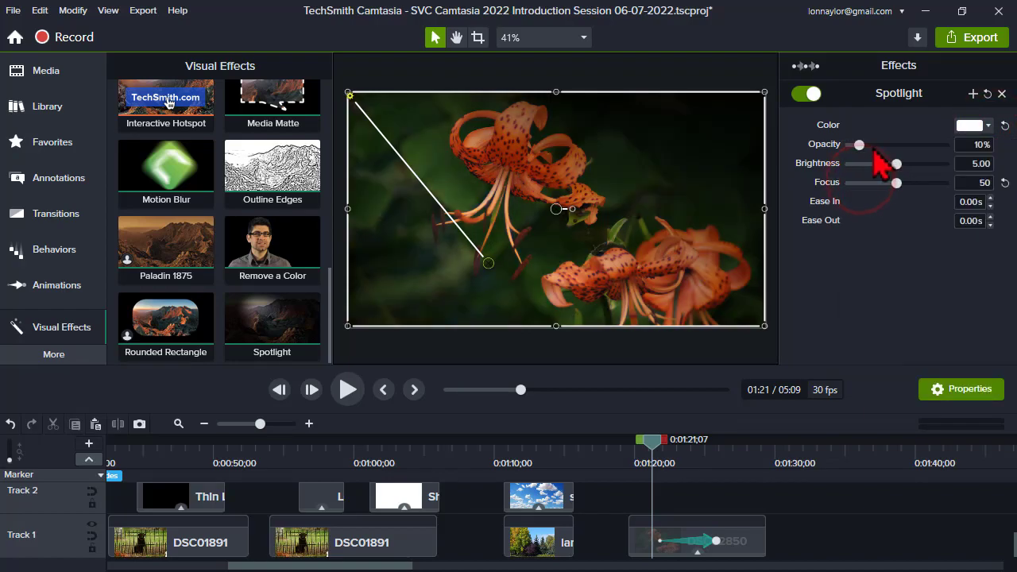
pyautogui.moveTo(859, 146); pyautogui.dragTo(890, 170)
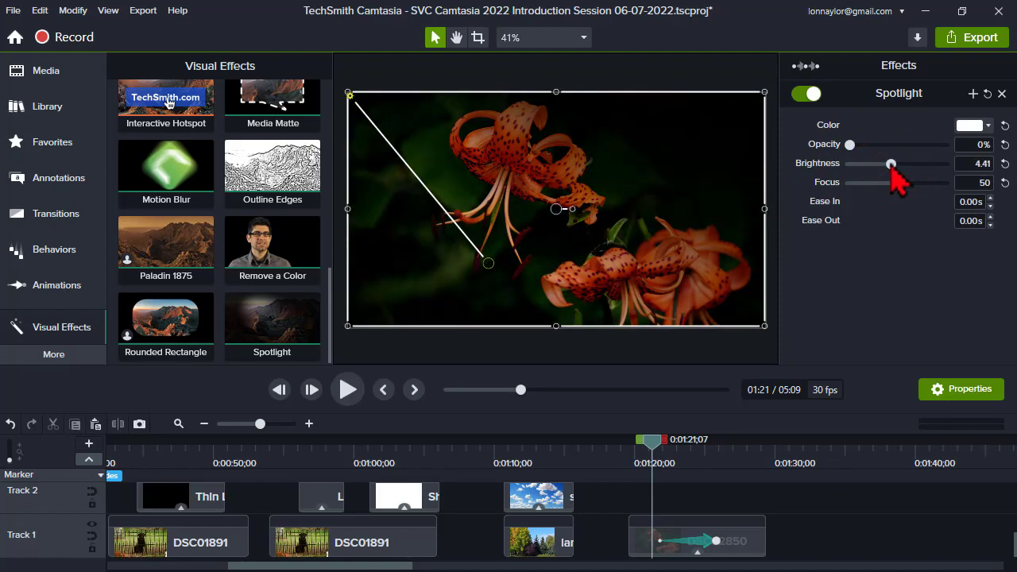
pyautogui.moveTo(655, 447); pyautogui.dragTo(643, 469)
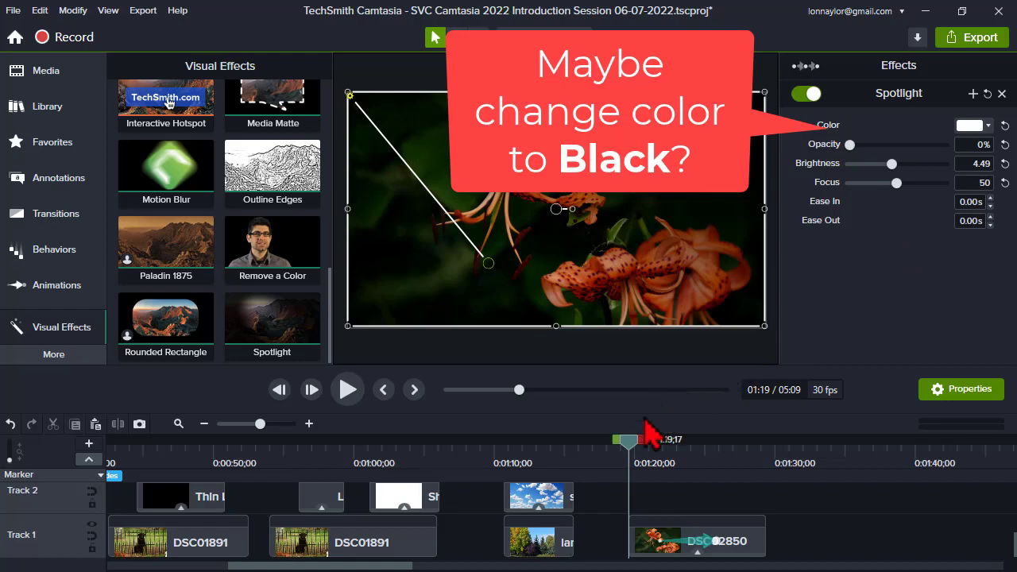
pyautogui.moveTo(633, 447); pyautogui.dragTo(750, 469)
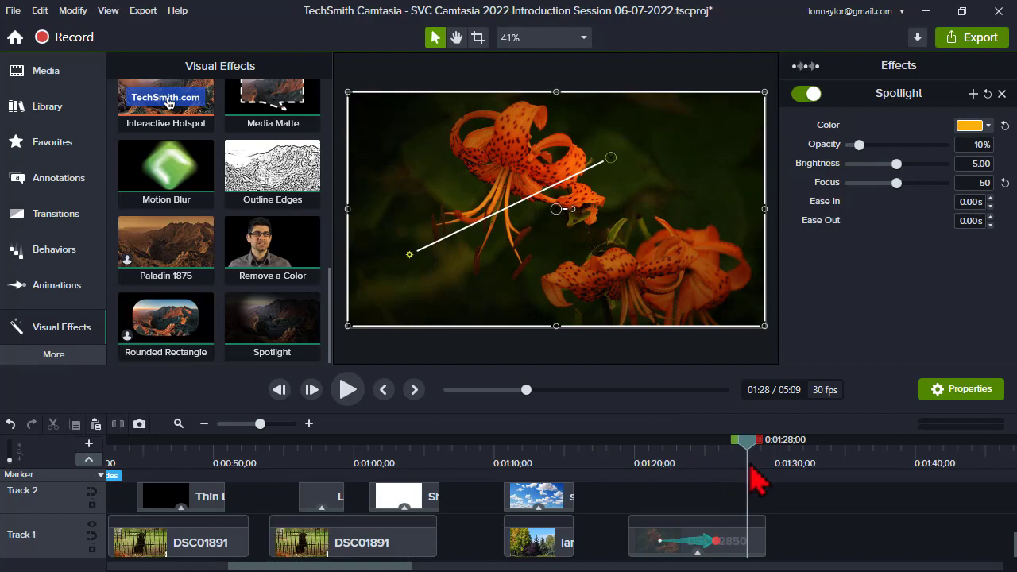
# Step: At the animation's end point, reposition the Spotlight source onto the upper flower with the beam running slightly upward to its right, and fit the canvas
pyautogui.click(717, 544)
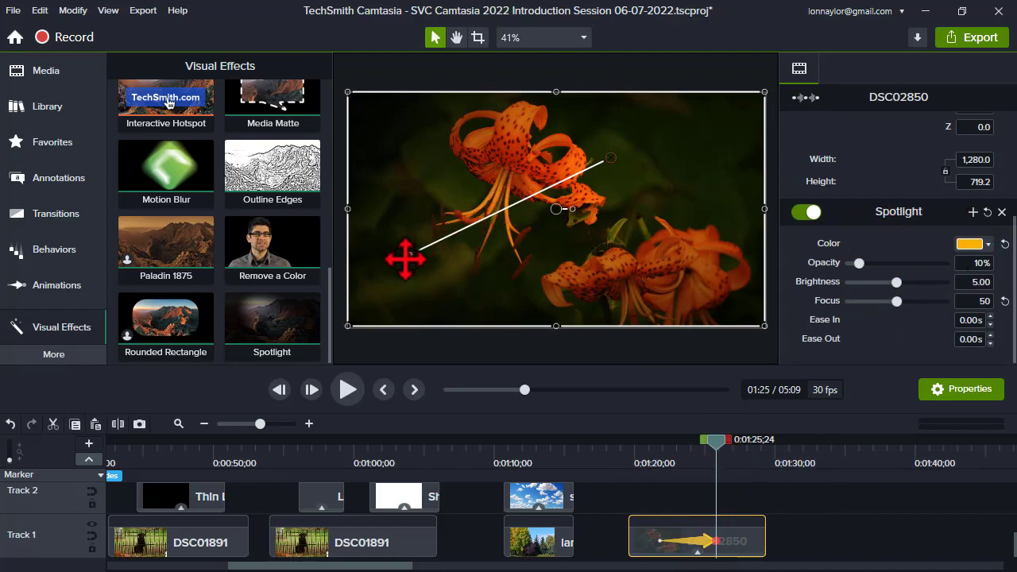
pyautogui.scroll(-5, 434, 259)
pyautogui.scroll(3, 434, 259)
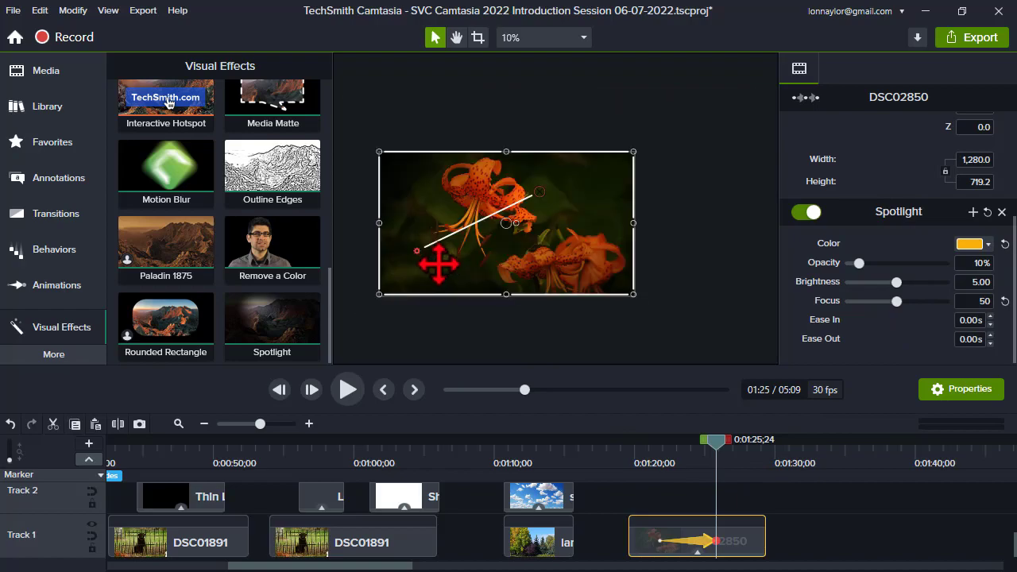
pyautogui.click(545, 189)
pyautogui.moveTo(542, 164); pyautogui.dragTo(586, 97)
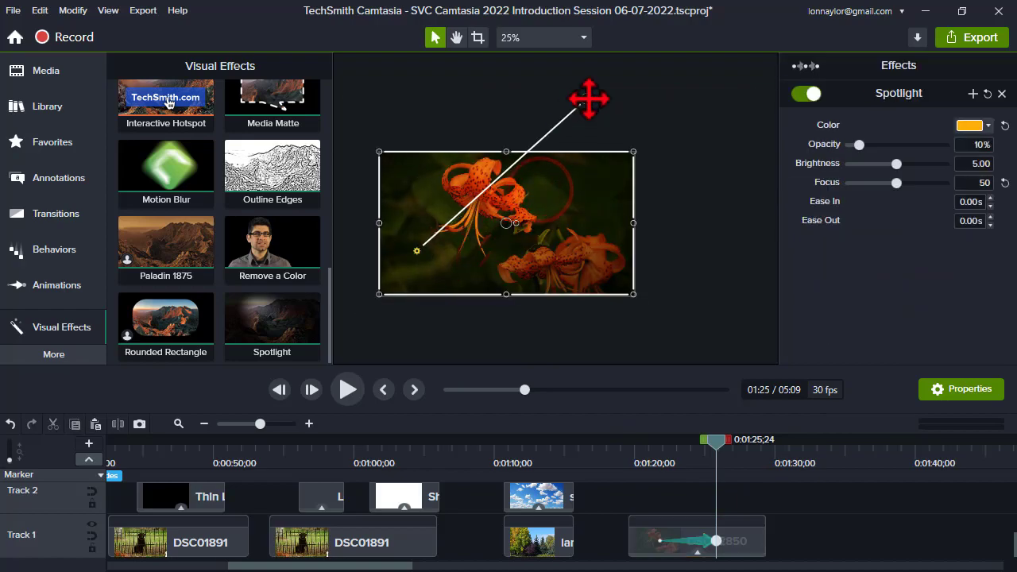
pyautogui.moveTo(419, 252); pyautogui.dragTo(481, 198)
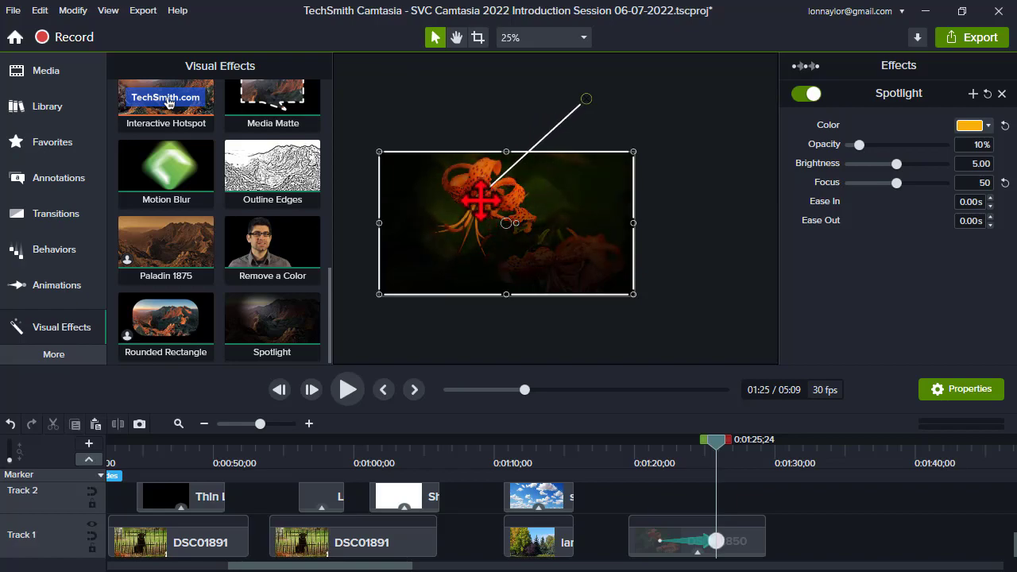
pyautogui.moveTo(589, 96); pyautogui.dragTo(582, 186)
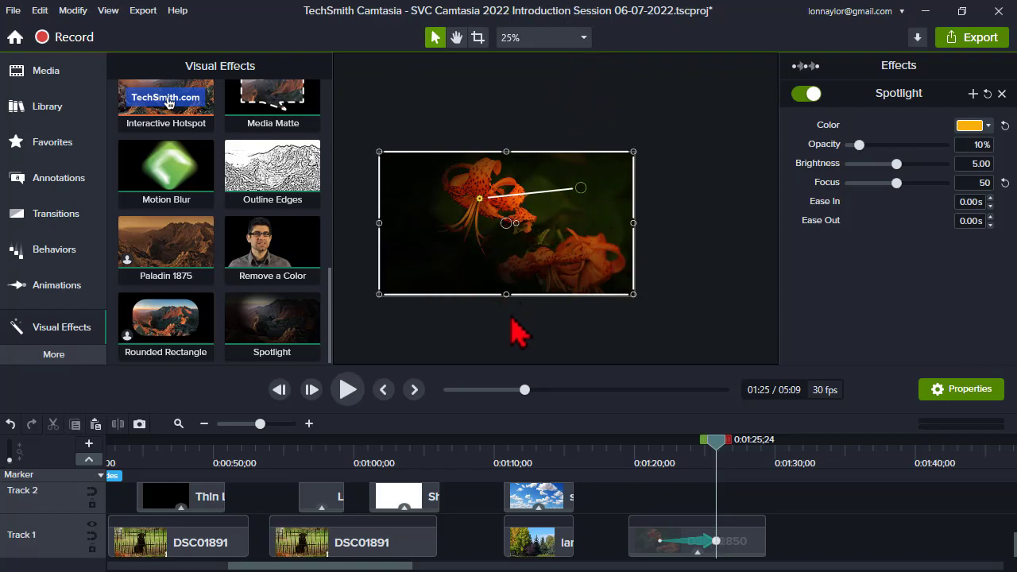
pyautogui.click(513, 38)
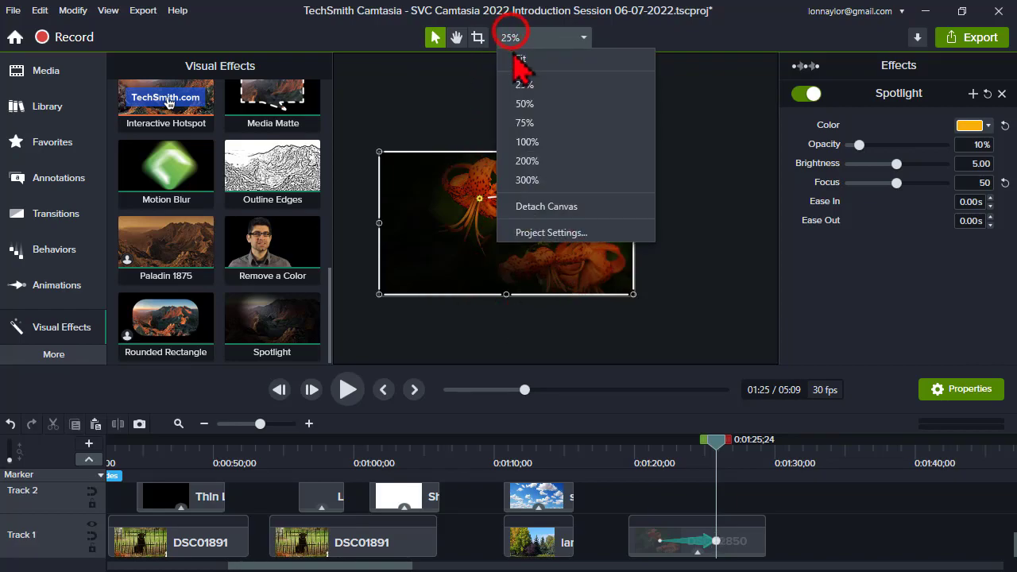
pyautogui.click(515, 60)
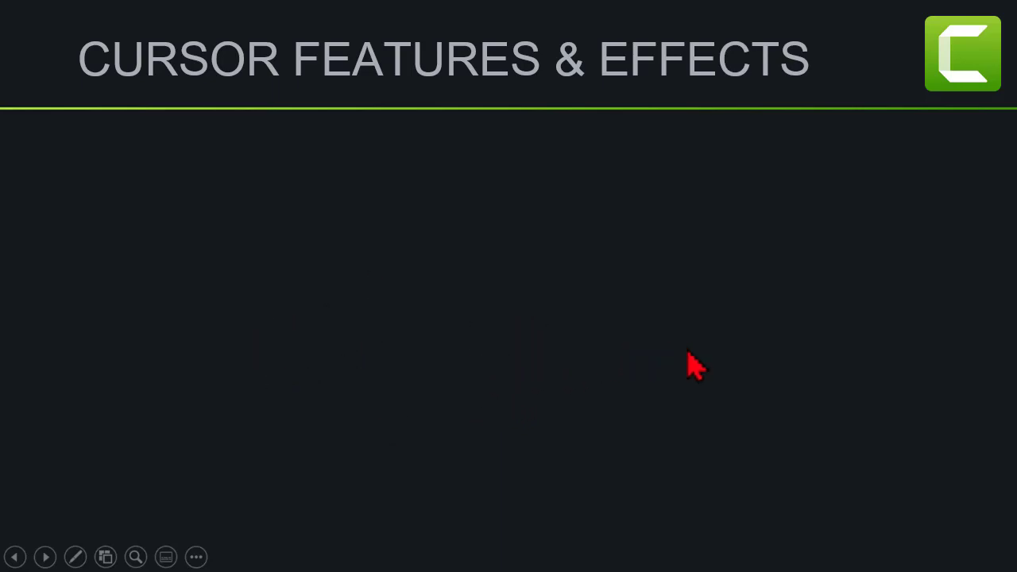
pyautogui.click(717, 370)
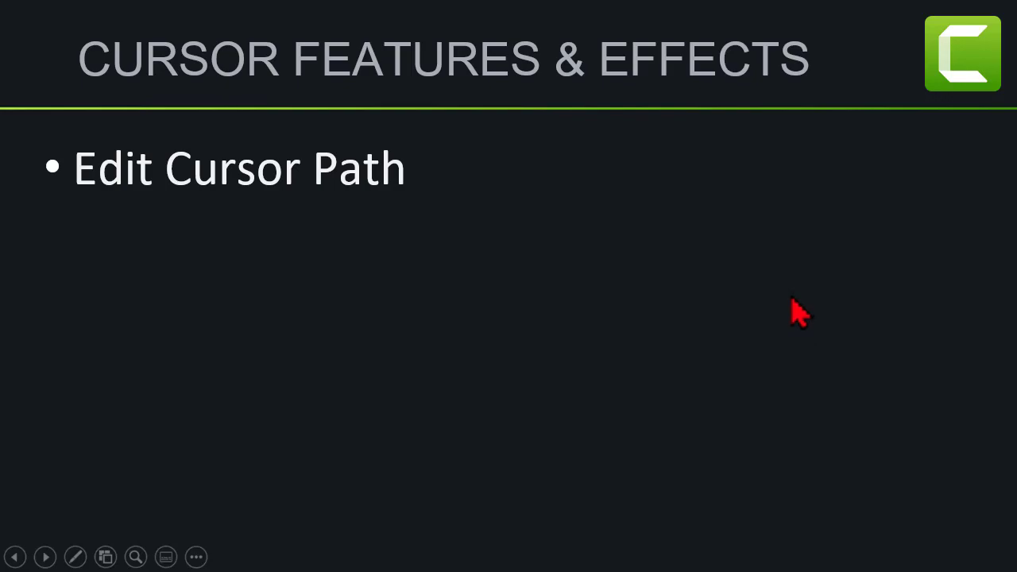
pyautogui.click(791, 298)
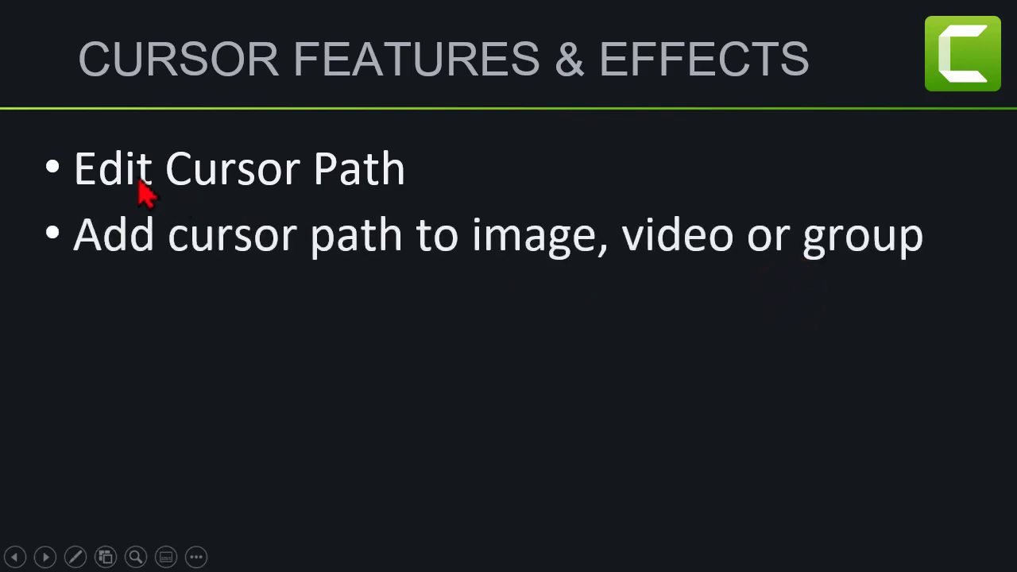
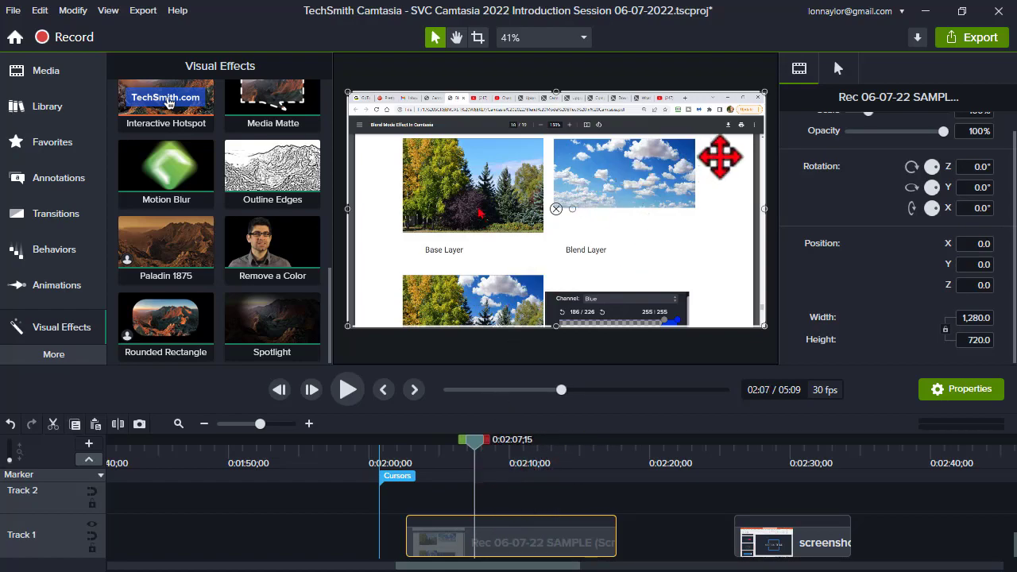
# Step: Try a cursor scale of 1,433% on the Rec 06-07-22 SAMPLE recording, and settle on 322%
pyautogui.click(838, 70)
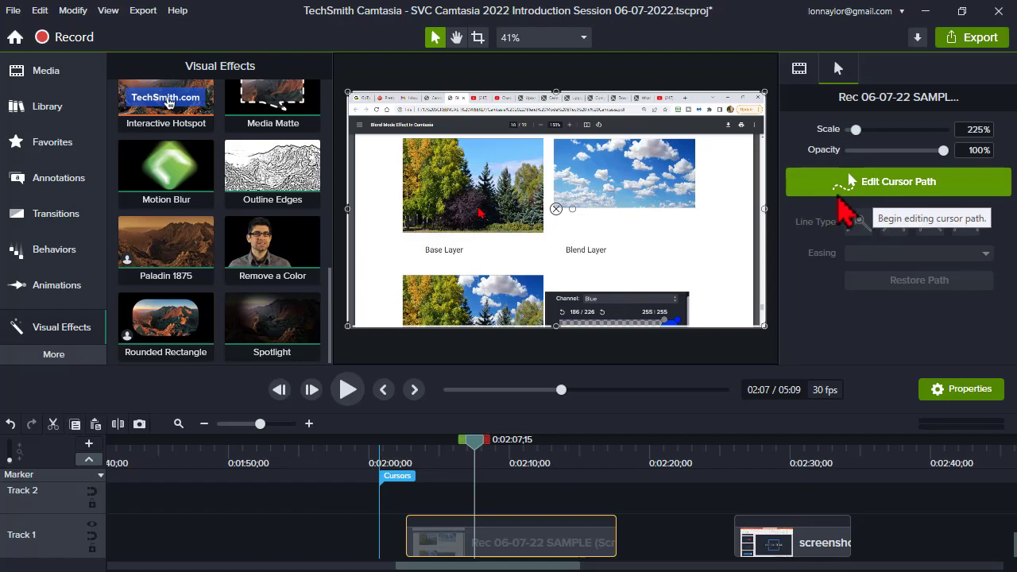
pyautogui.click(982, 128)
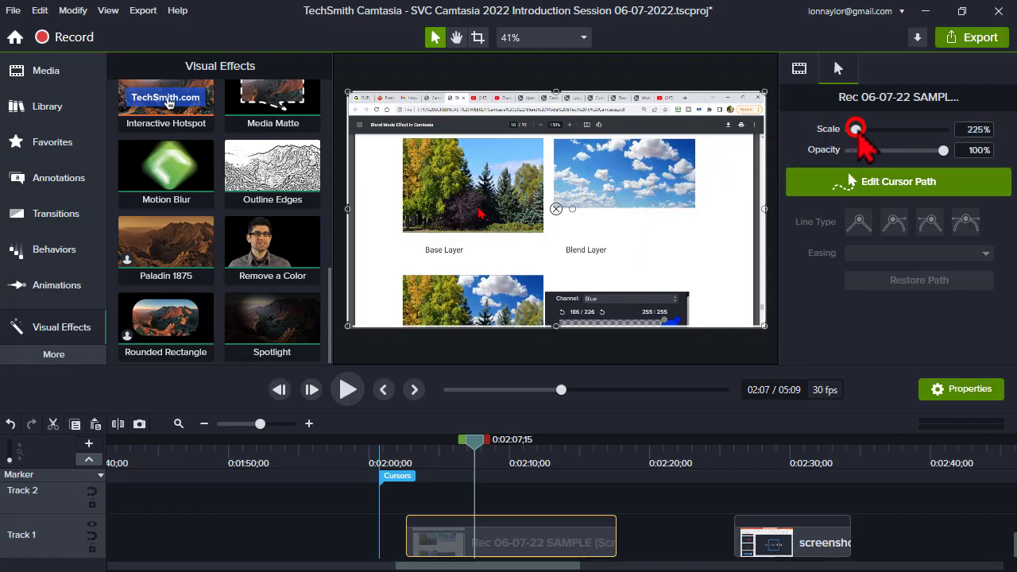
pyautogui.moveTo(856, 129); pyautogui.dragTo(914, 129)
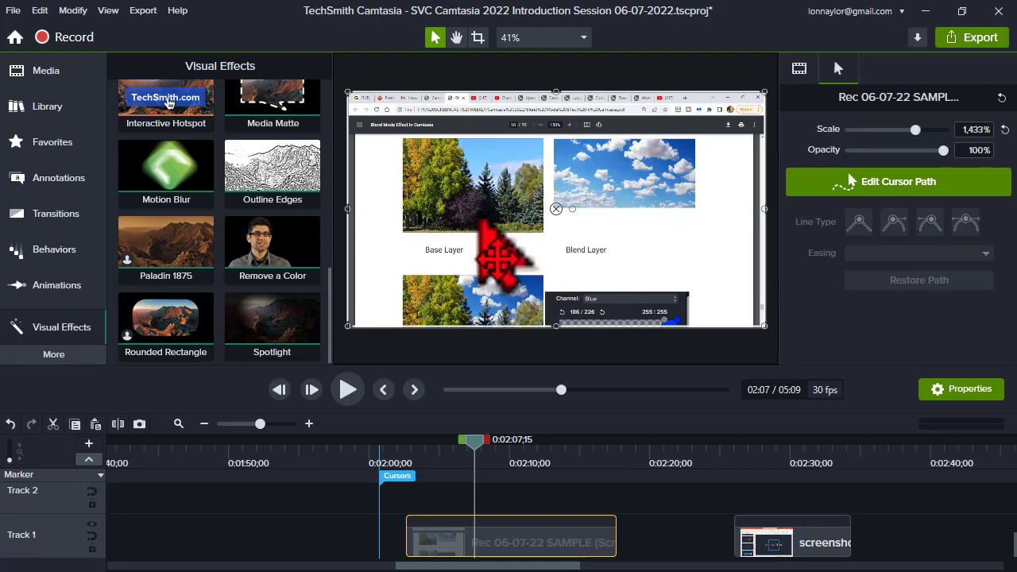
pyautogui.moveTo(916, 130); pyautogui.dragTo(861, 130)
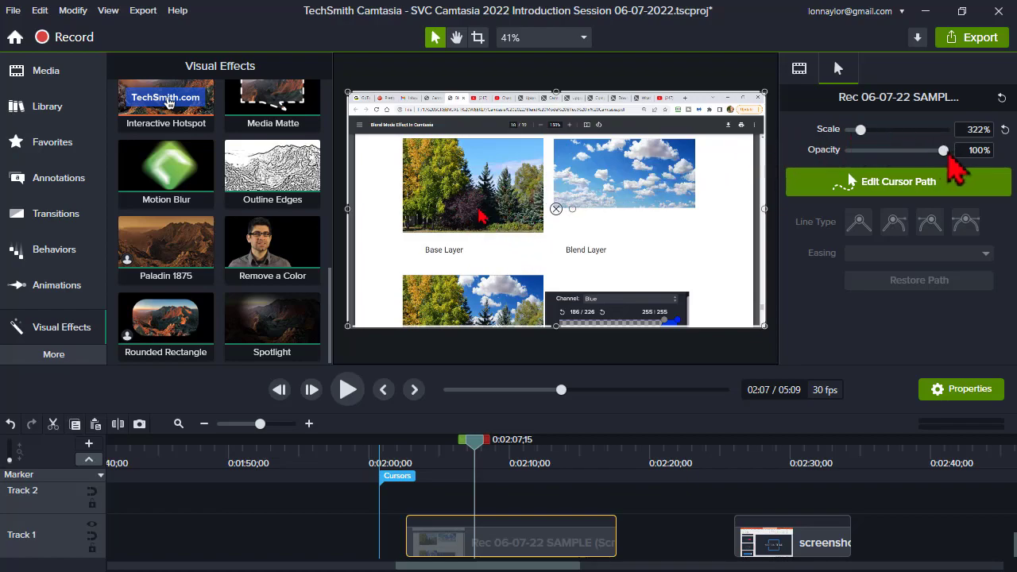
# Step: Begin editing the recording's cursor path with Simplify Existing Path and move the point above the lower tree photo to left of the Base Layer label
pyautogui.click(914, 187)
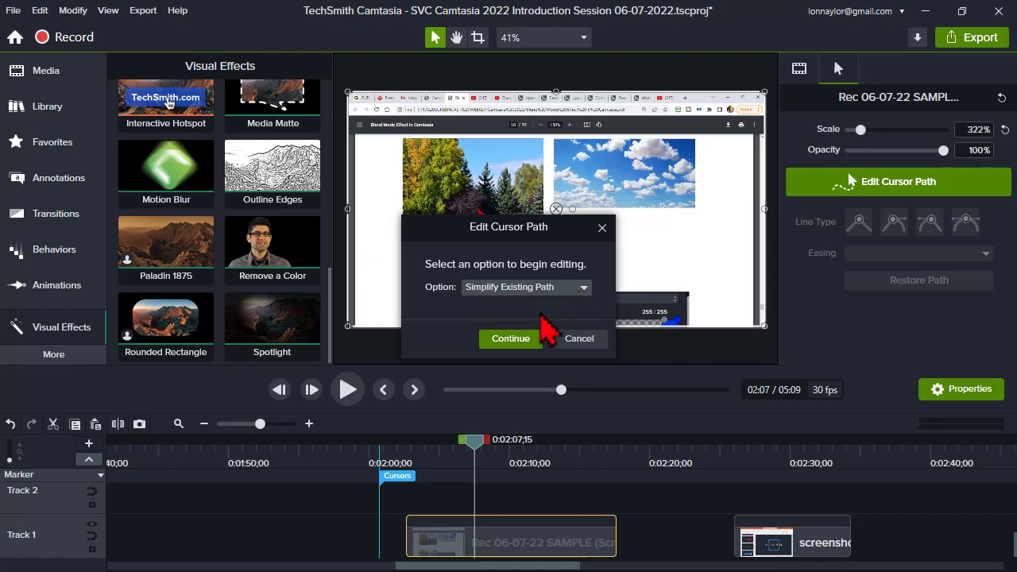
pyautogui.click(517, 338)
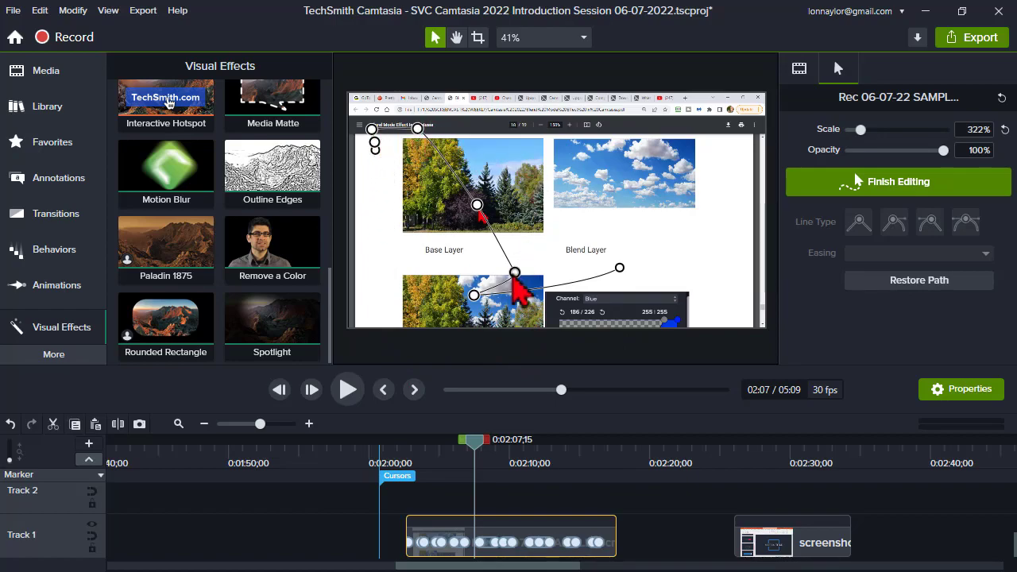
pyautogui.moveTo(515, 272); pyautogui.dragTo(410, 263)
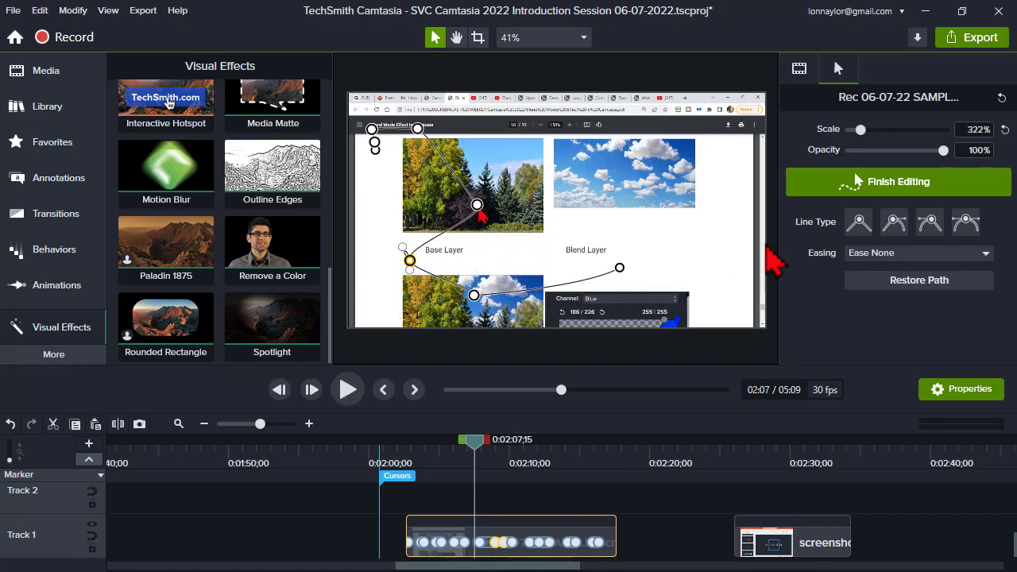
# Step: Try the straight line type on the moved path point, switch it to curve only on the outgoing side, and lengthen its curve handle downward
pyautogui.click(859, 223)
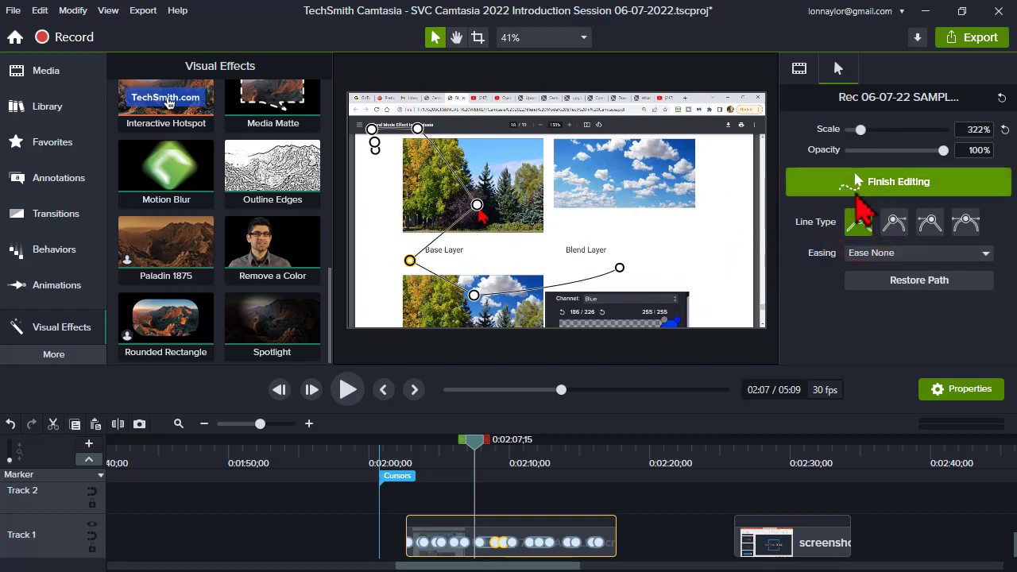
pyautogui.click(893, 222)
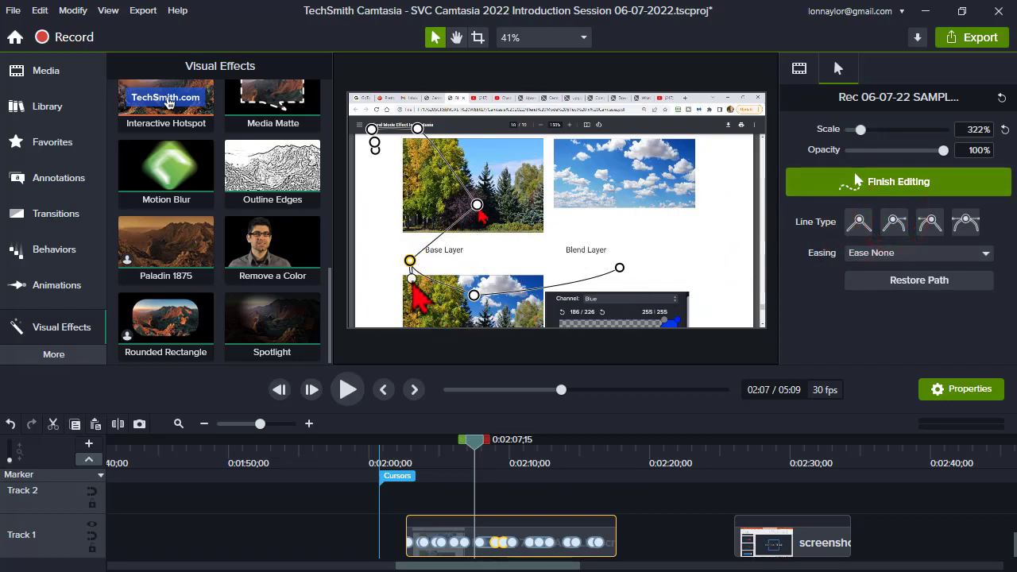
pyautogui.moveTo(412, 282); pyautogui.dragTo(418, 314)
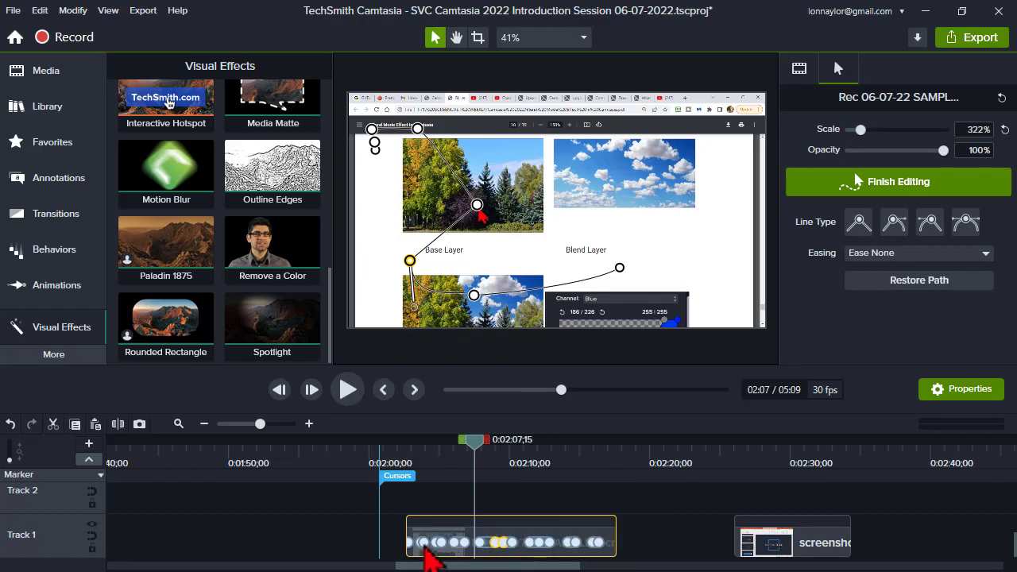
pyautogui.click(268, 424)
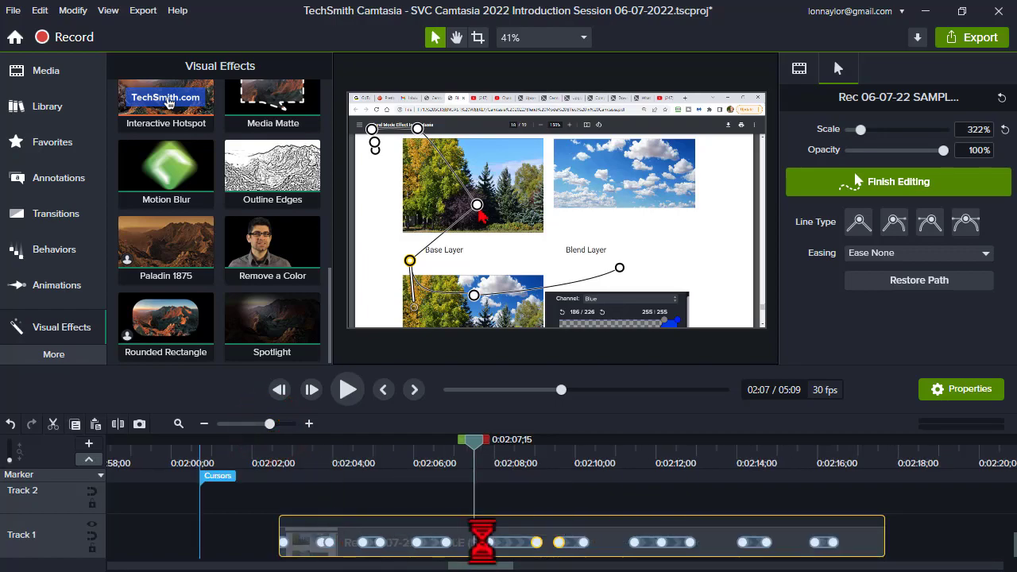
# Step: Add a cursor point to the path segment right of the lower tree photo and move it above the gap between the upper photos
pyautogui.moveTo(418, 461); pyautogui.dragTo(698, 434)
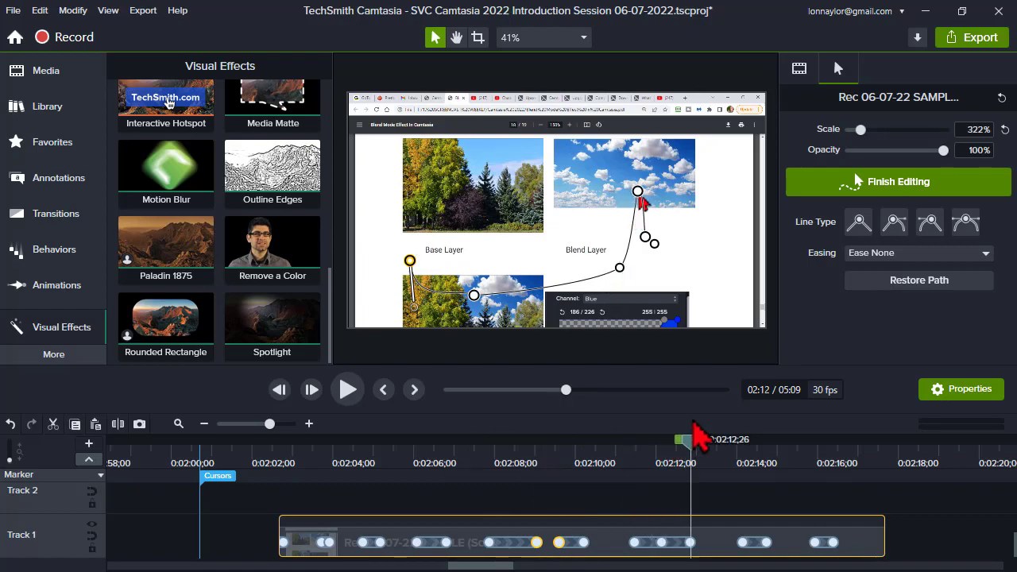
pyautogui.click(569, 286)
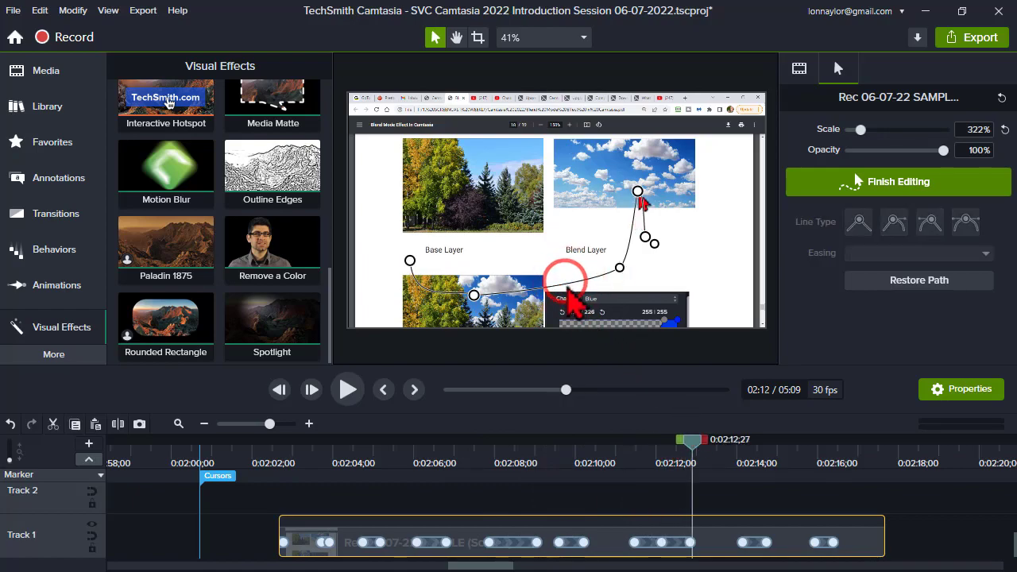
pyautogui.rightClick(569, 288)
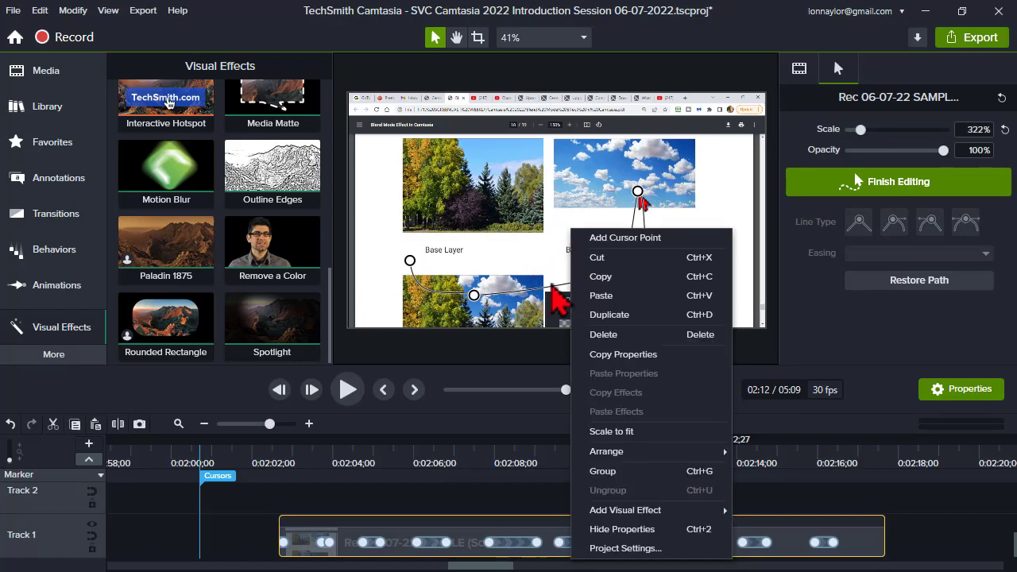
pyautogui.click(624, 238)
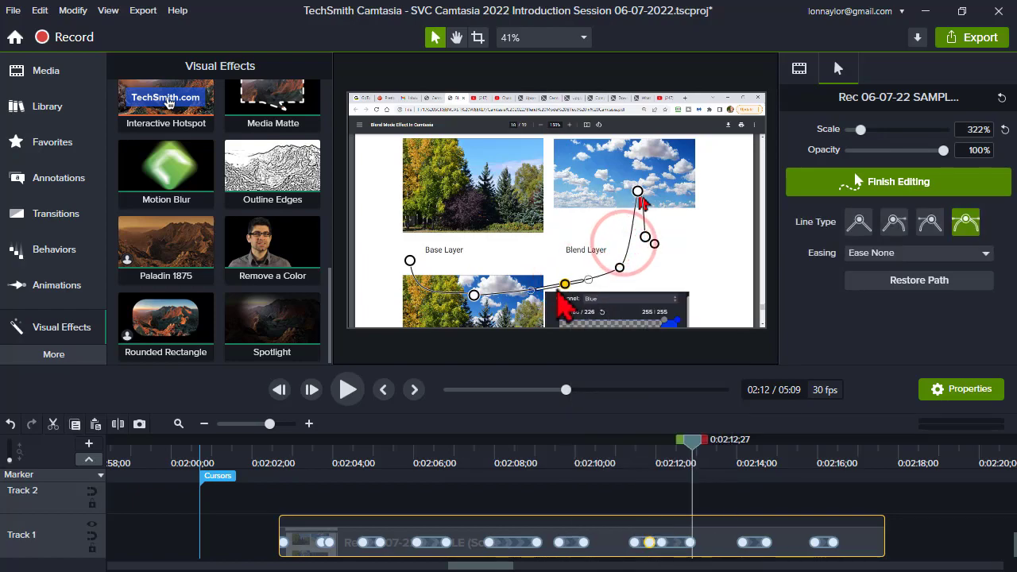
pyautogui.moveTo(564, 284); pyautogui.dragTo(518, 133)
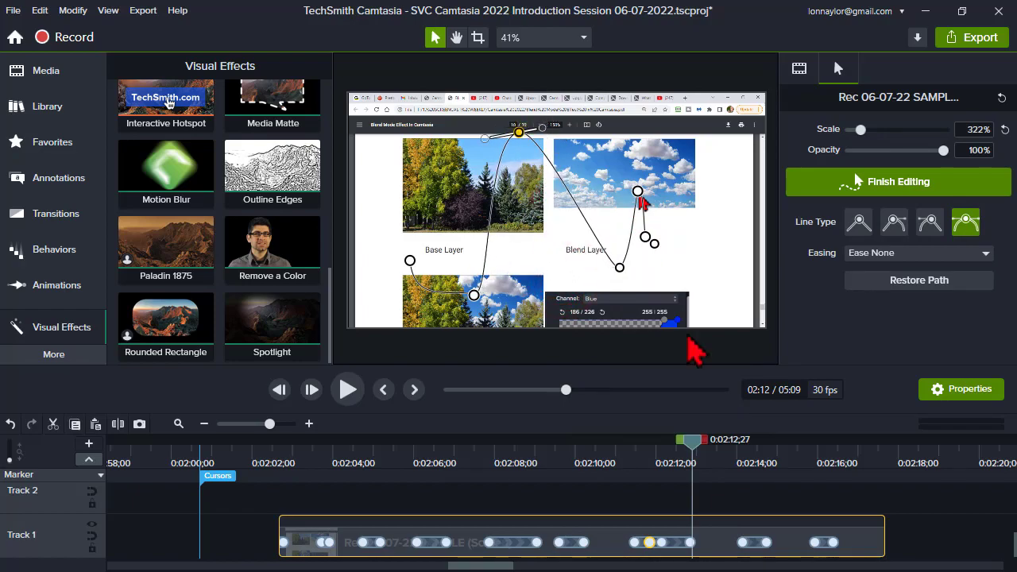
# Step: Extend the cursor movement containing the new point so it starts at about 0:02:10;21 and ends at about 0:02:13;14
pyautogui.click(674, 543)
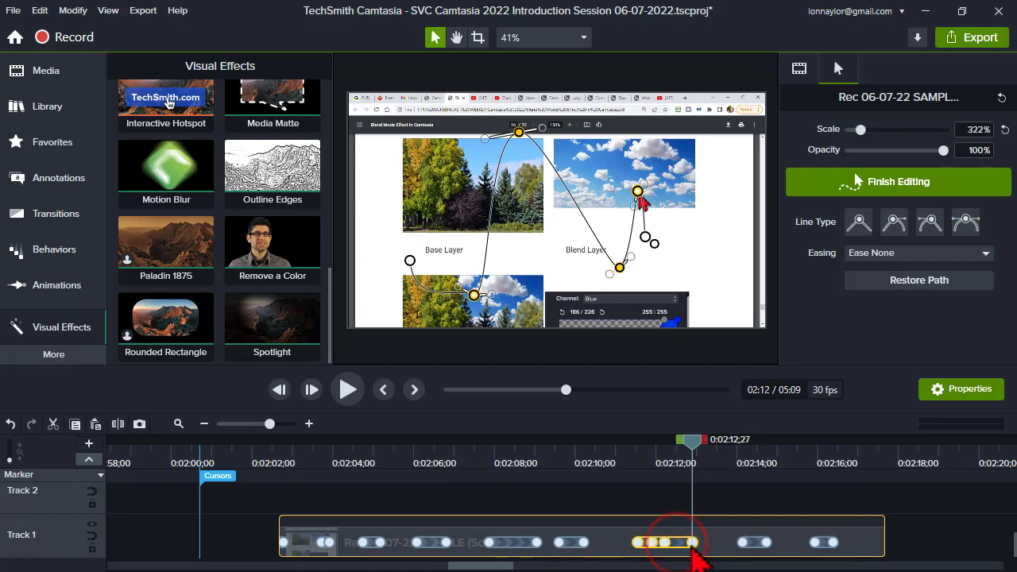
pyautogui.moveTo(693, 544); pyautogui.dragTo(716, 545)
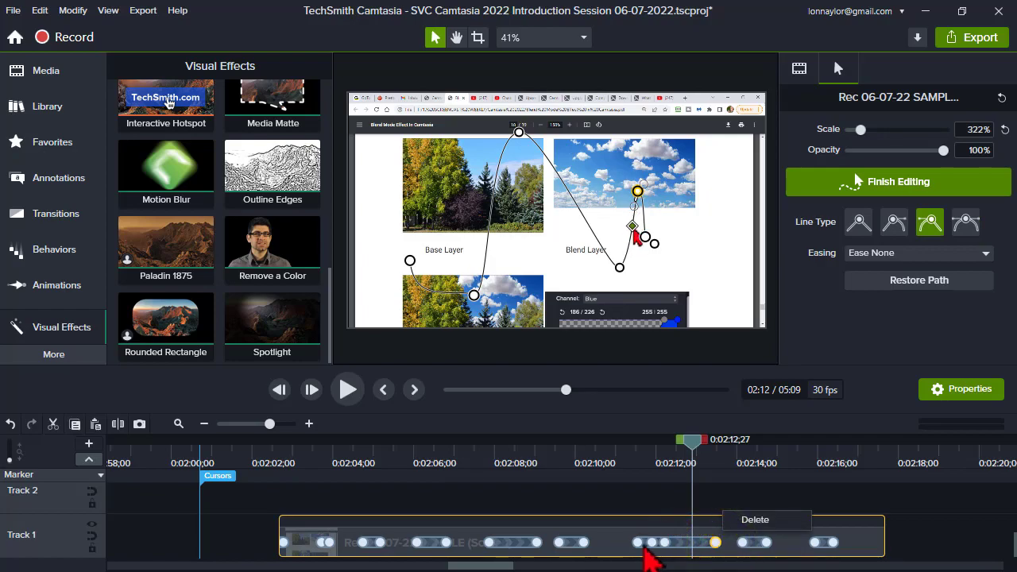
pyautogui.moveTo(640, 545); pyautogui.dragTo(603, 546)
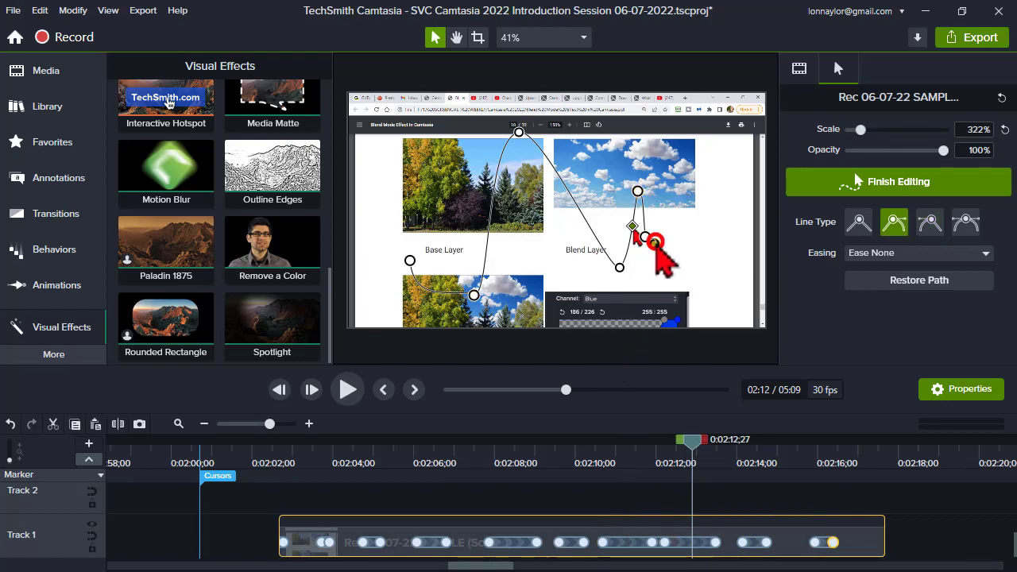
# Step: Delete the path's last two cursor points below the sky photo, and move the point beside the Base Layer label up beside the upper tree photo
pyautogui.click(654, 243)
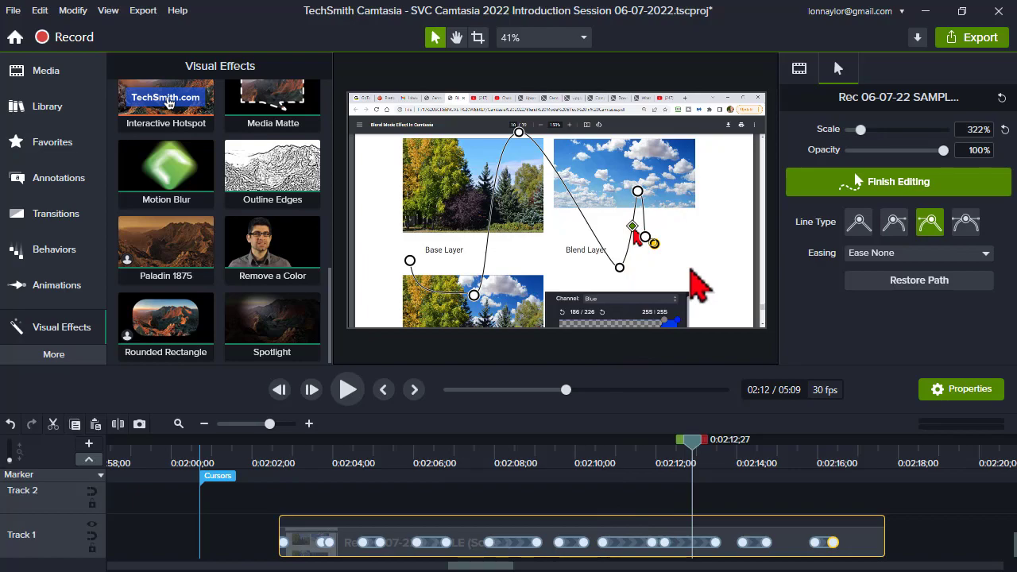
pyautogui.click(691, 270)
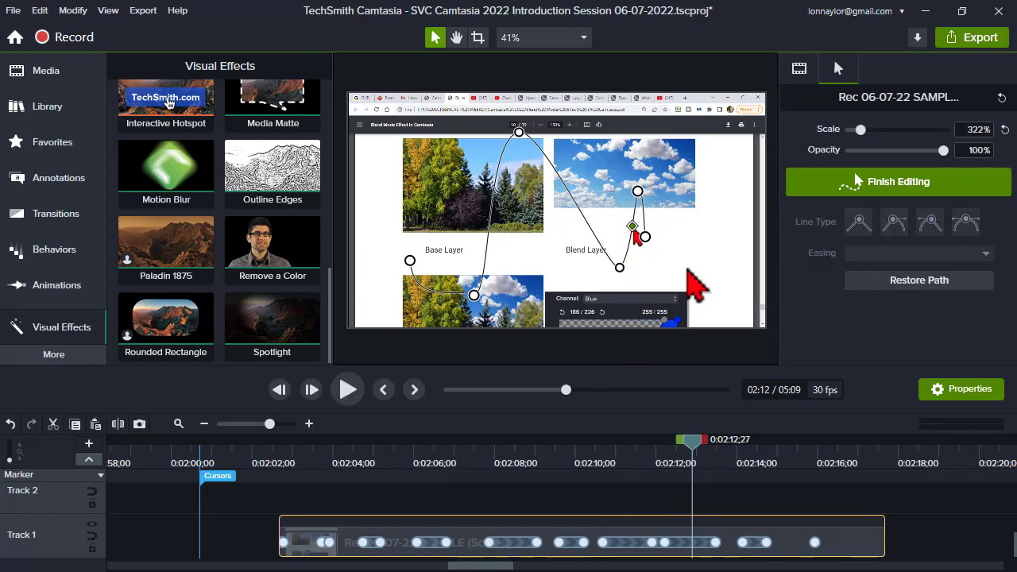
pyautogui.click(643, 234)
pyautogui.press('Delete')
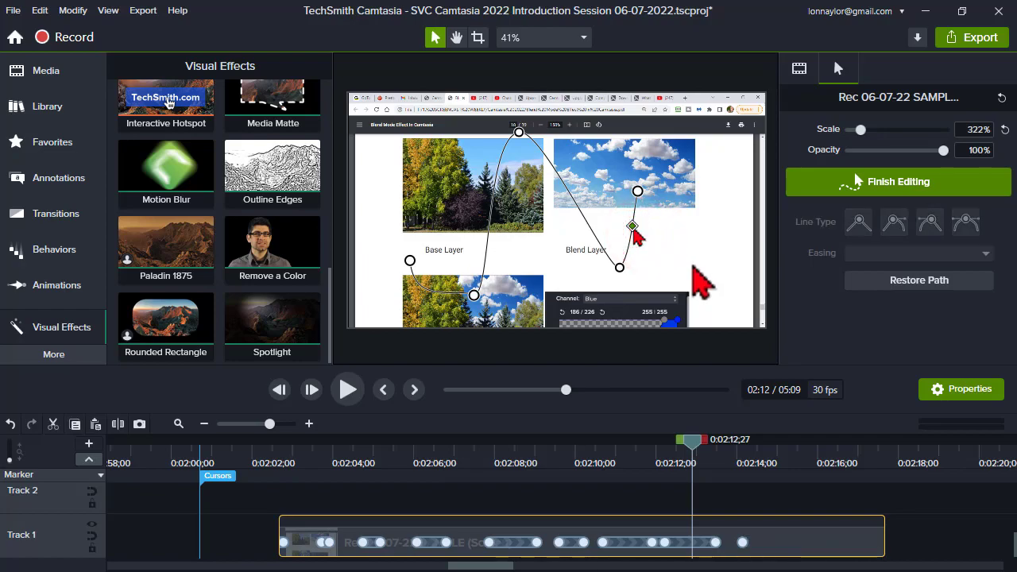
pyautogui.moveTo(410, 262); pyautogui.dragTo(385, 203)
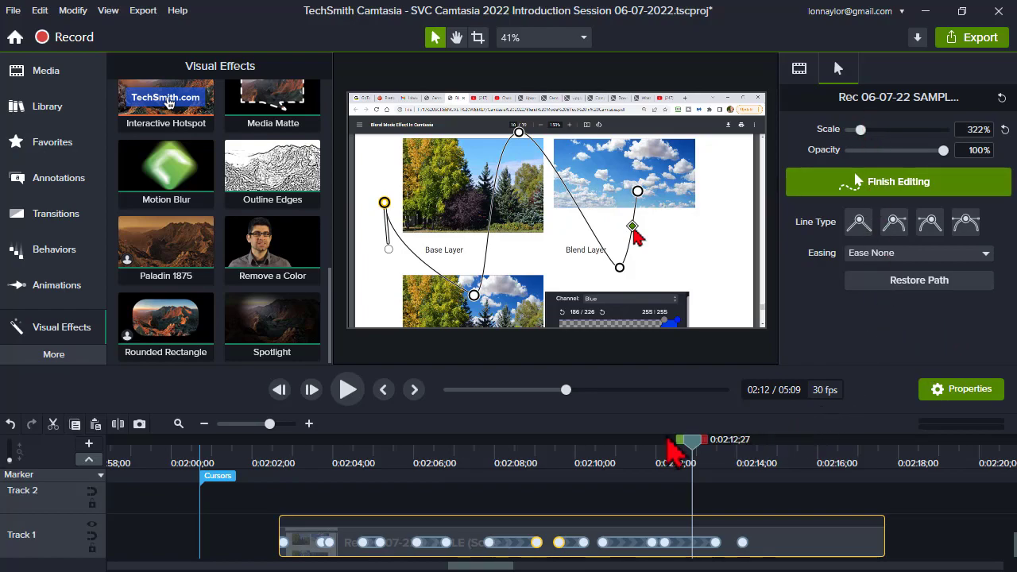
pyautogui.click(612, 457)
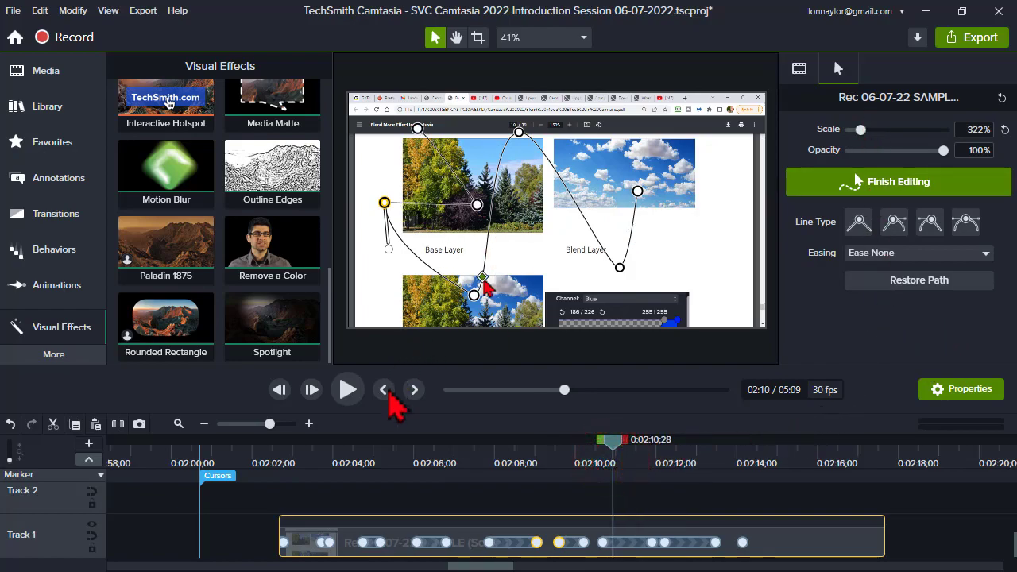
# Step: Apply the Cursor Path effect to the screenshot 1 clip at 0:02:30;07 and set its cursor scale to 789%
pyautogui.click(262, 424)
pyautogui.moveTo(888, 461); pyautogui.dragTo(911, 466)
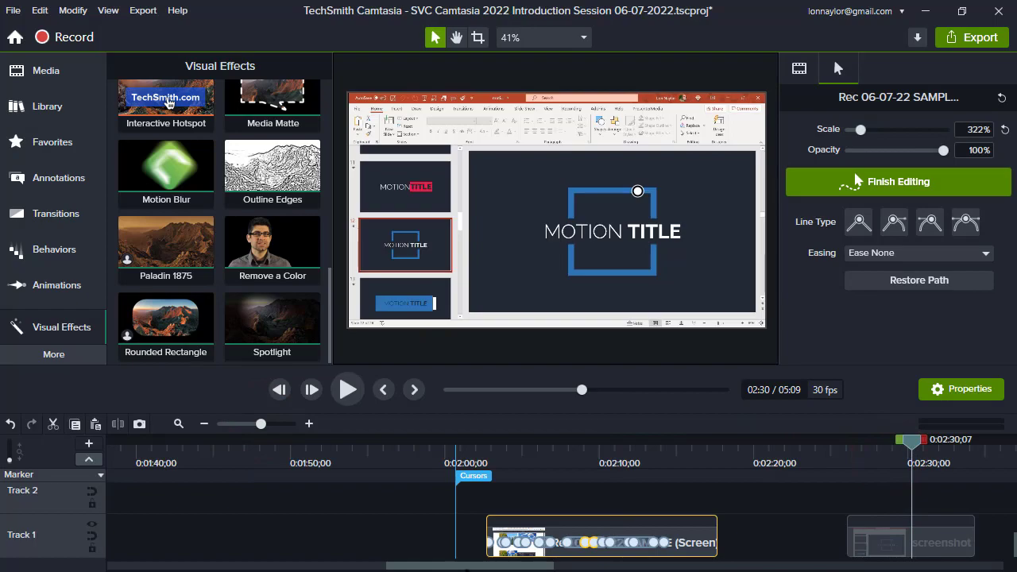
pyautogui.moveTo(537, 566); pyautogui.dragTo(637, 566)
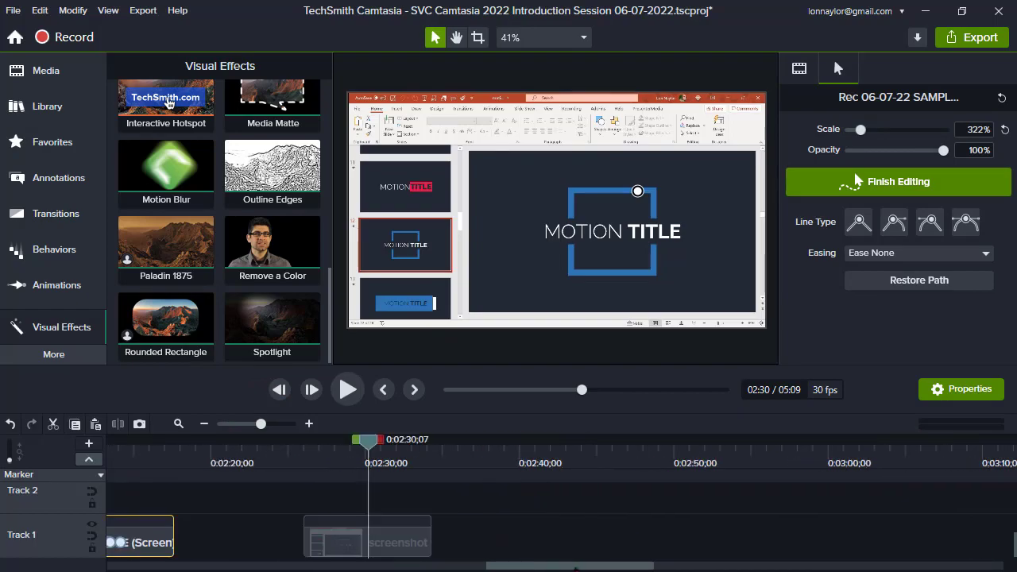
pyautogui.click(376, 553)
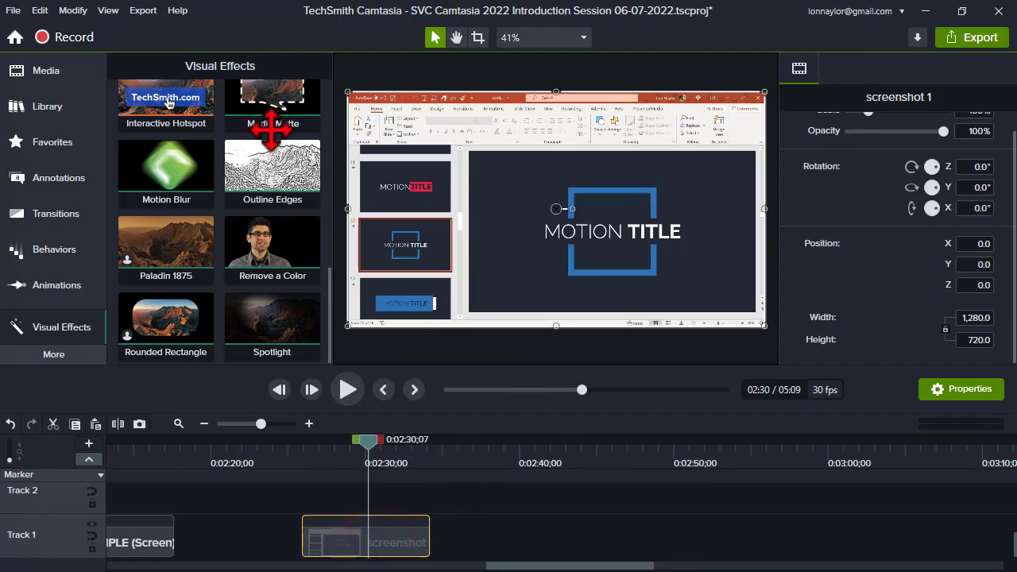
pyautogui.scroll(5, 225, 163)
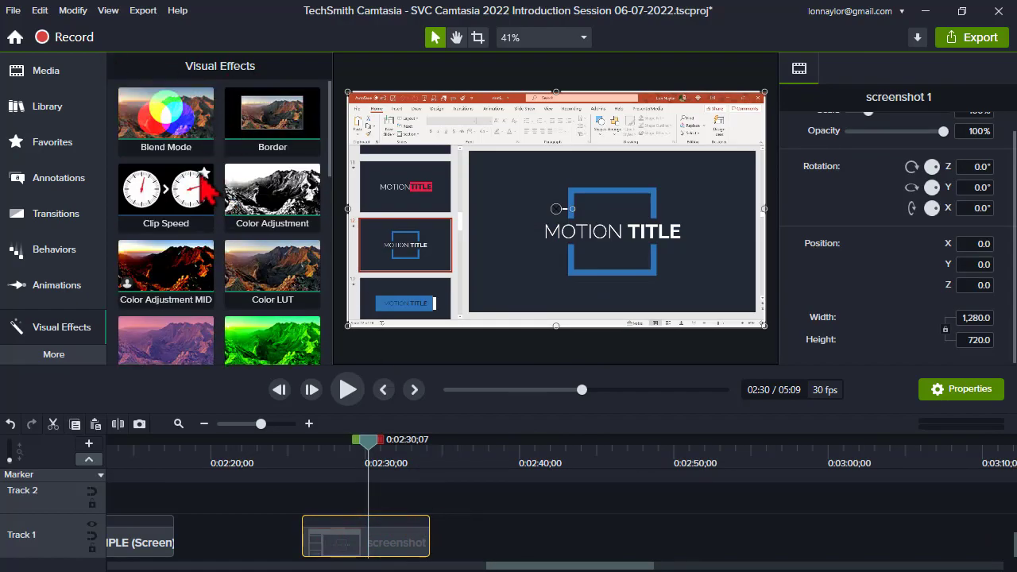
pyautogui.scroll(-3, 204, 190)
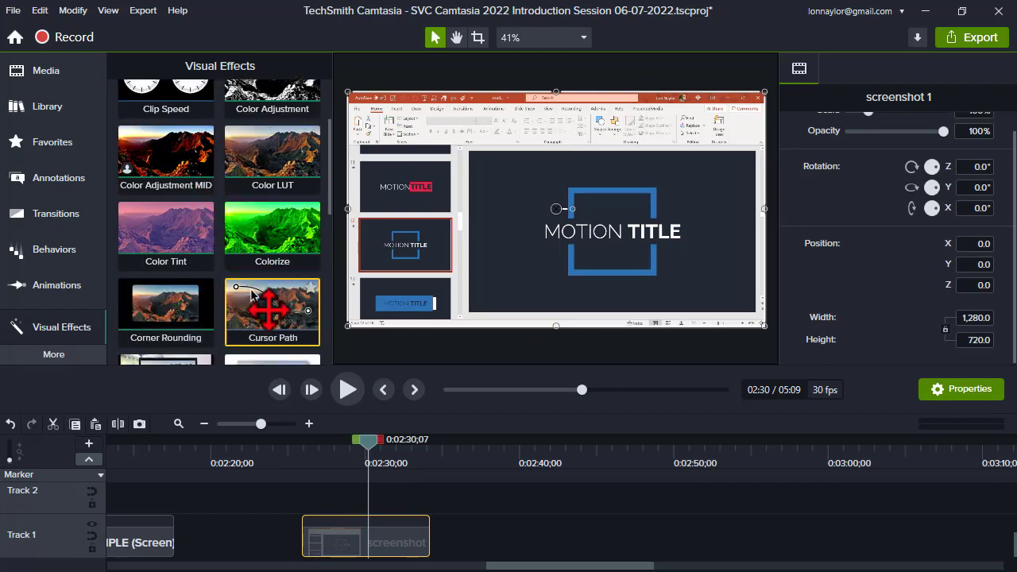
pyautogui.moveTo(251, 295); pyautogui.dragTo(683, 274)
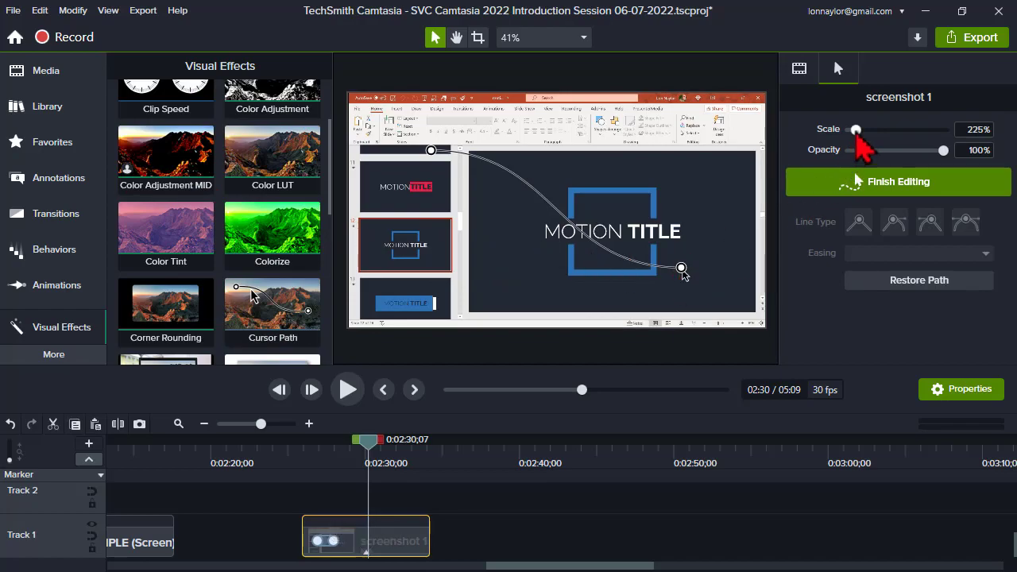
pyautogui.moveTo(857, 132); pyautogui.dragTo(885, 135)
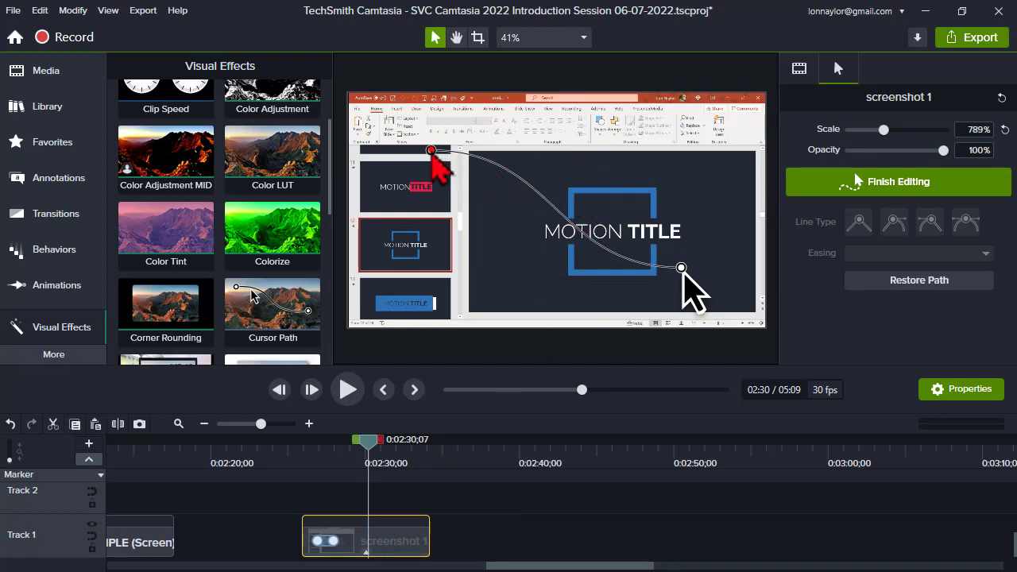
# Step: Try running the cursor path from below the blue frame's lower-left corner to just beyond its upper-right corner
pyautogui.moveTo(431, 150); pyautogui.dragTo(360, 139)
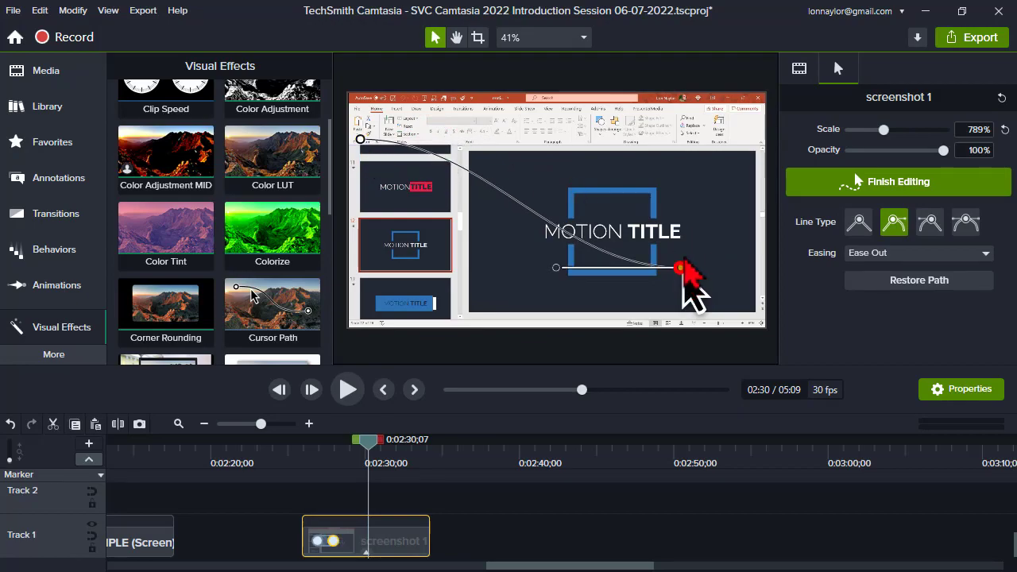
pyautogui.moveTo(682, 268); pyautogui.dragTo(682, 192)
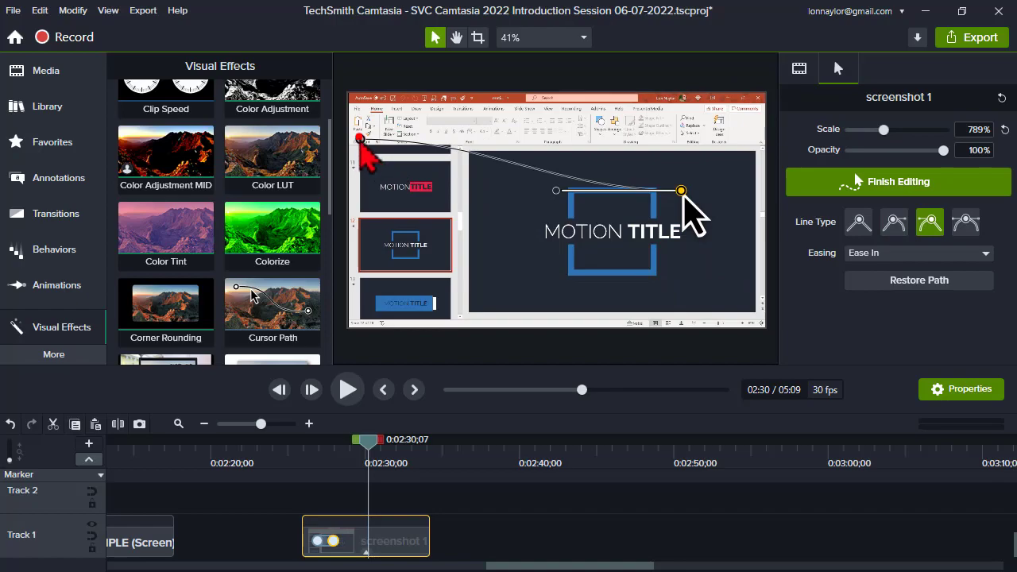
pyautogui.moveTo(360, 139); pyautogui.dragTo(514, 281)
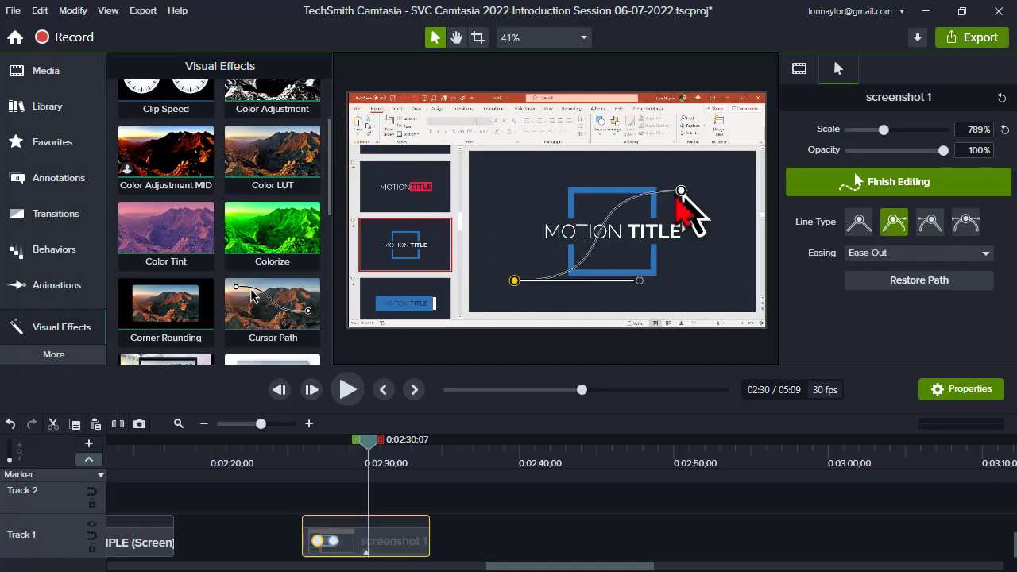
pyautogui.click(681, 191)
pyautogui.rightClick(681, 192)
pyautogui.click(681, 191)
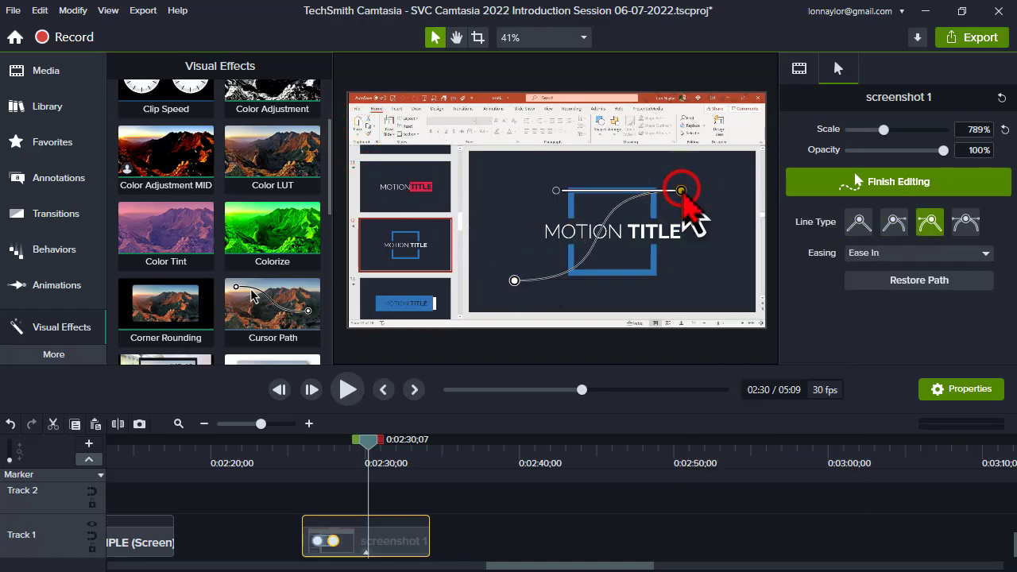
# Step: Move the path's end point onto the slide app's Paste command with its curve handle pointing right, and its start point onto the lowest slide thumbnail
pyautogui.moveTo(681, 191); pyautogui.dragTo(365, 135)
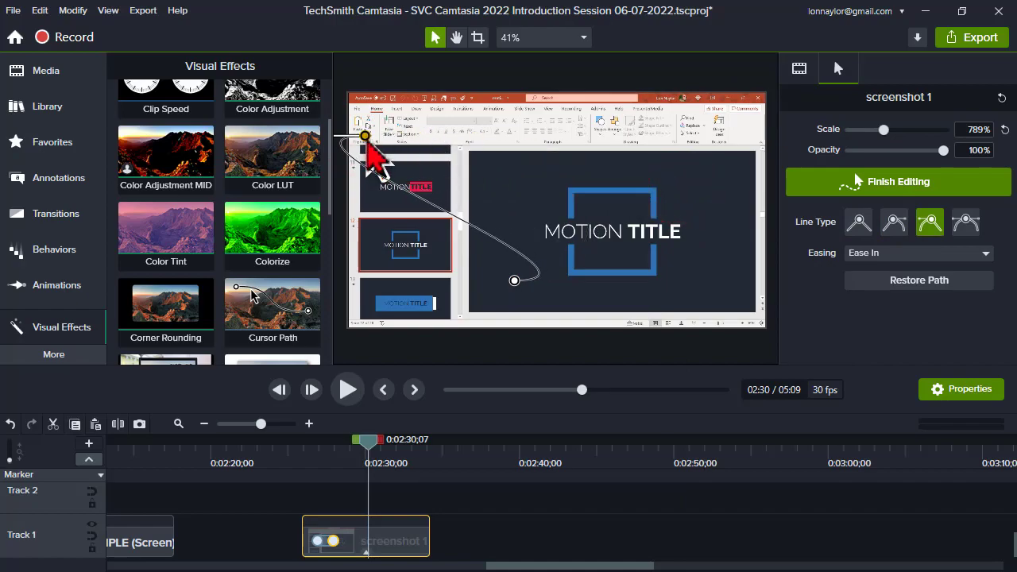
pyautogui.moveTo(365, 135); pyautogui.dragTo(482, 138)
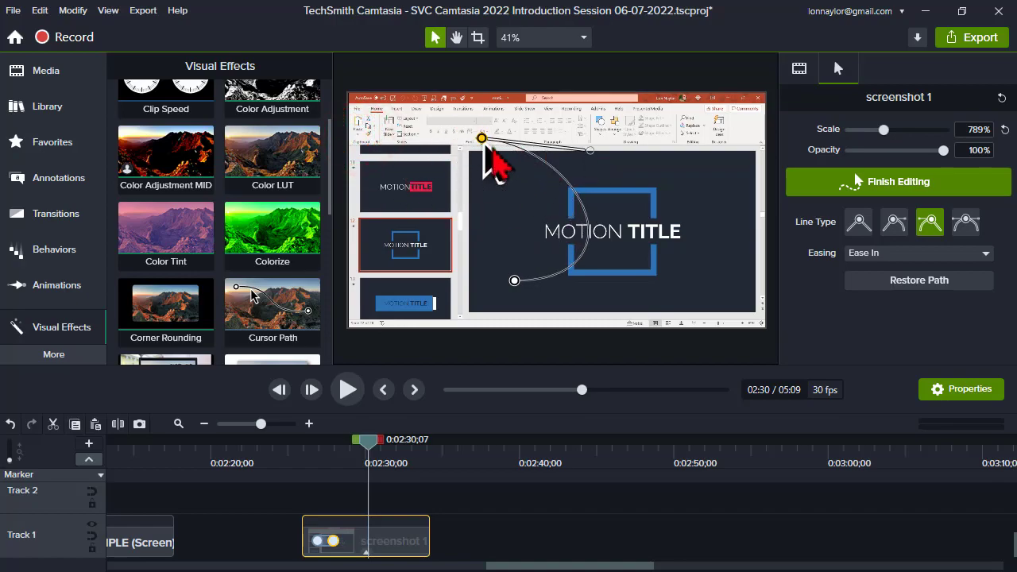
pyautogui.moveTo(482, 139); pyautogui.dragTo(363, 136)
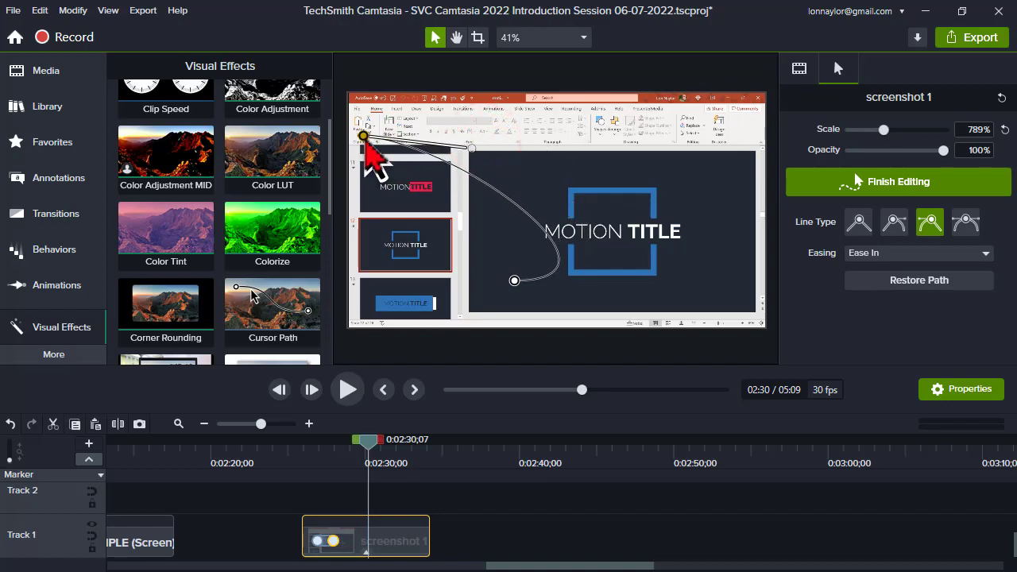
pyautogui.moveTo(515, 280); pyautogui.dragTo(423, 306)
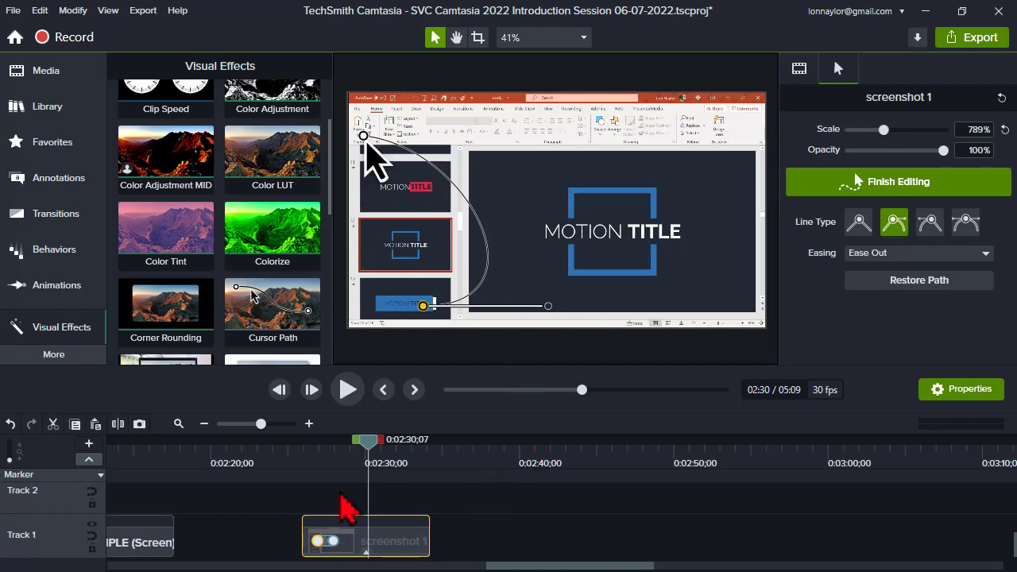
# Step: Play the screenshot 1 clip from near its start to preview the cursor movement
pyautogui.click(311, 447)
pyautogui.click(346, 391)
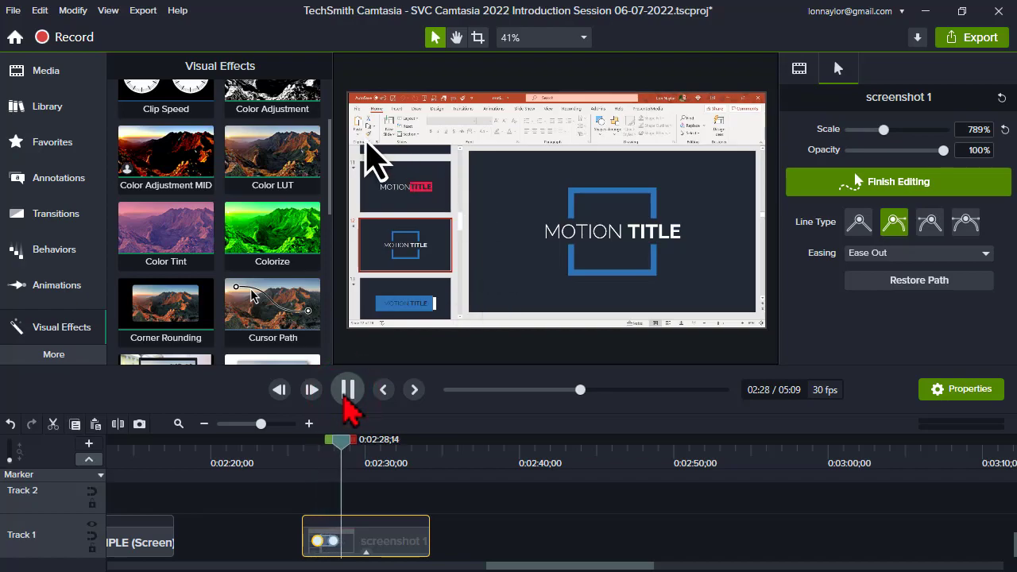
pyautogui.click(346, 388)
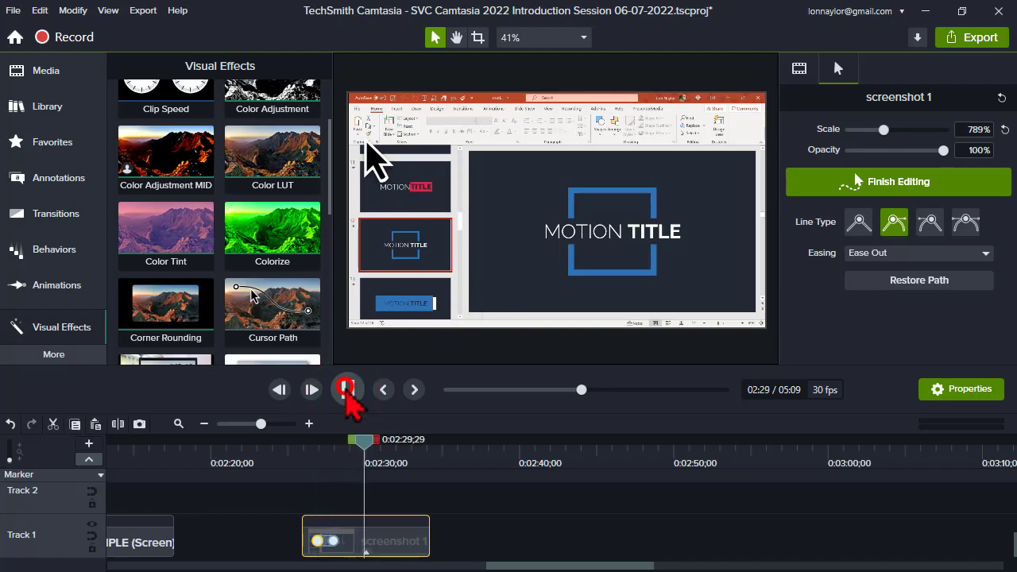
# Step: Lengthen the cursor movement by shifting its end point to about 0:02:30;03, and view the easing options for that point
pyautogui.click(333, 542)
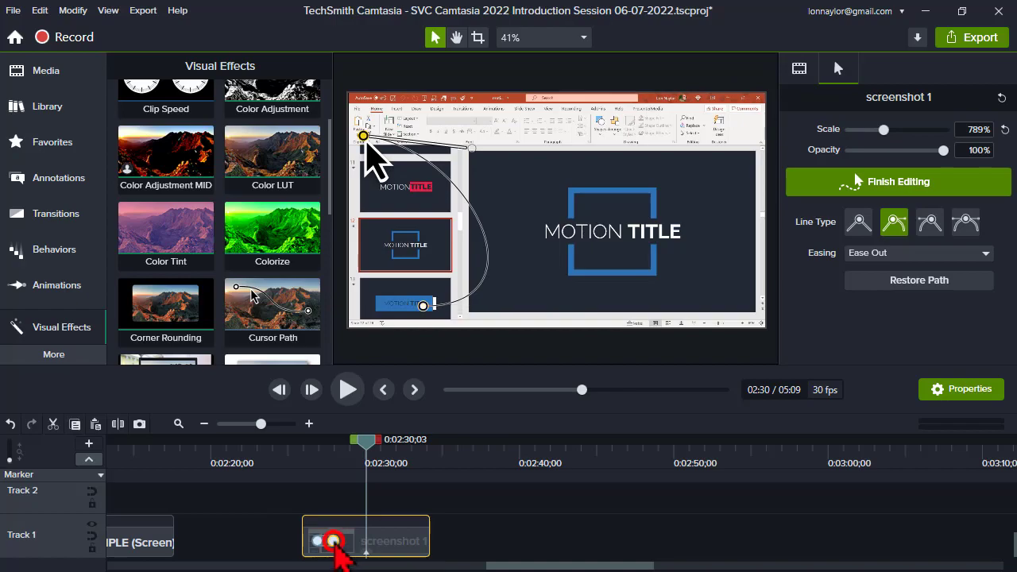
pyautogui.moveTo(334, 542); pyautogui.dragTo(368, 543)
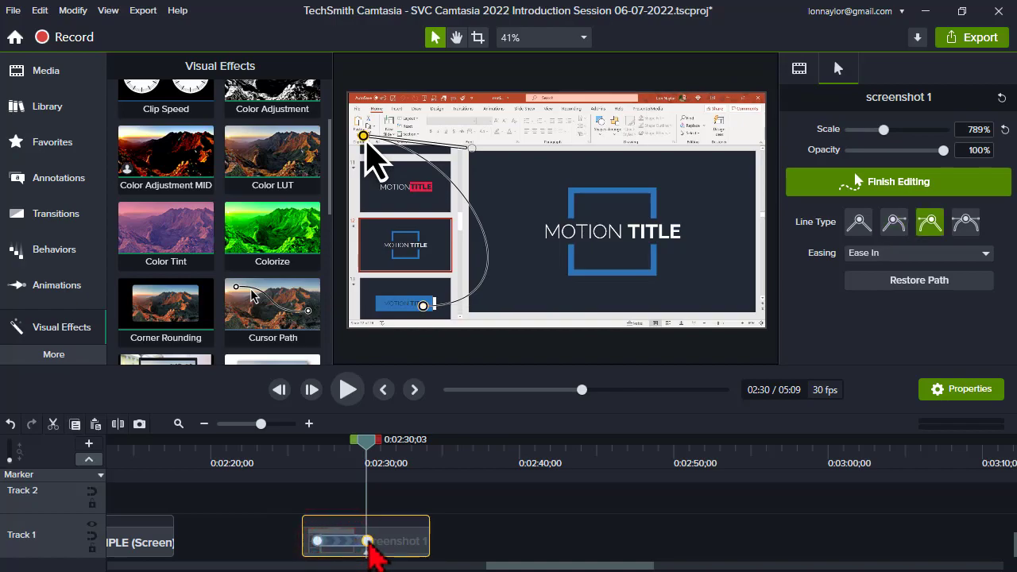
pyautogui.moveTo(364, 460)
pyautogui.mouseDown()
pyautogui.moveTo(352, 454)
pyautogui.moveTo(325, 467)
pyautogui.moveTo(316, 451)
pyautogui.moveTo(352, 455)
pyautogui.mouseUp()
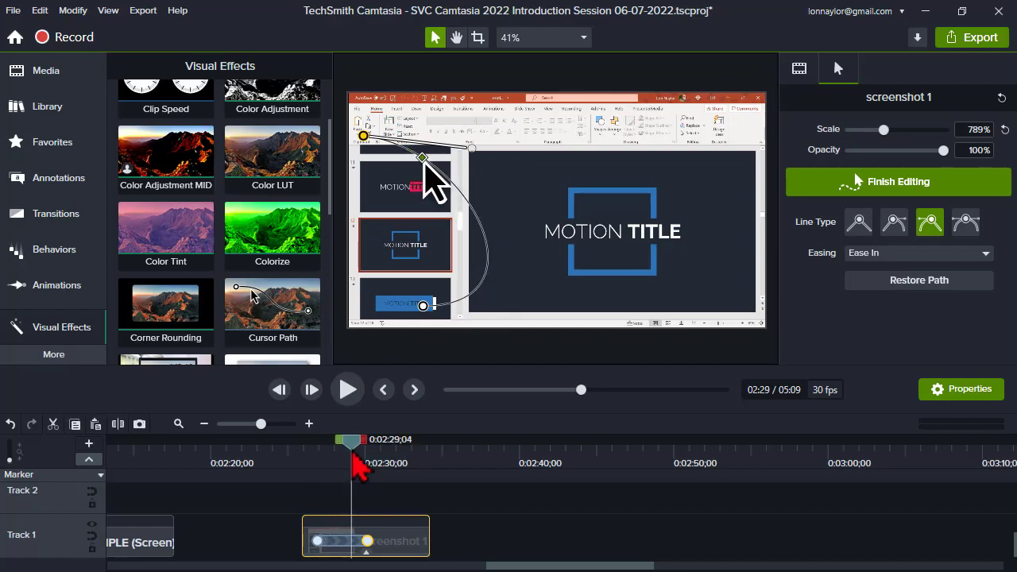
pyautogui.click(906, 252)
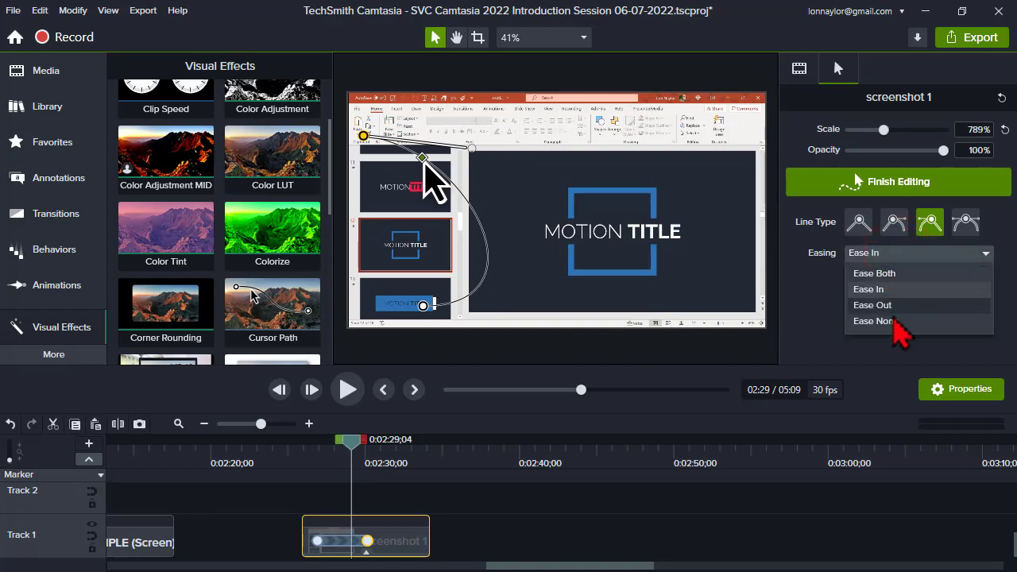
pyautogui.click(815, 318)
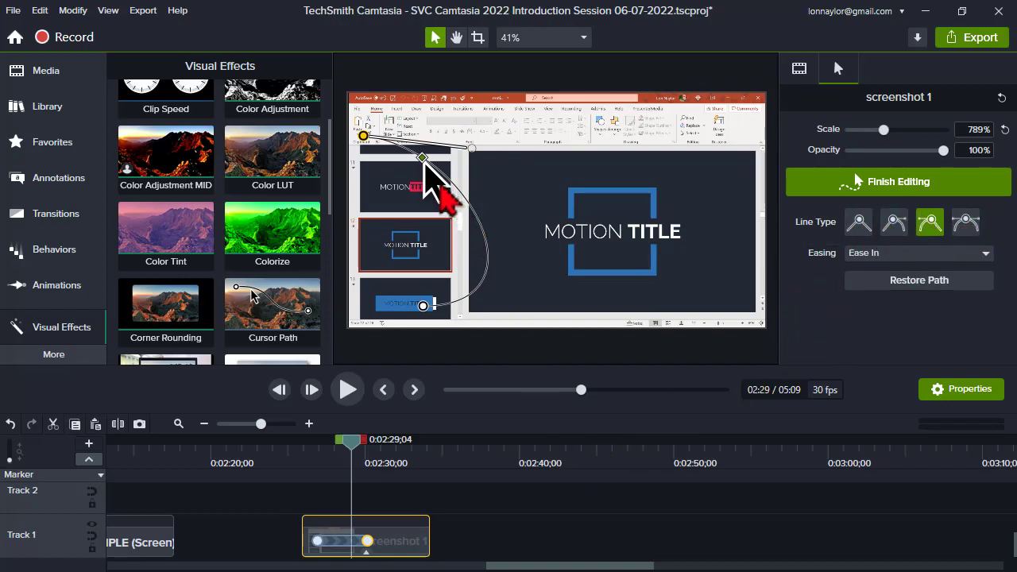
pyautogui.click(434, 185)
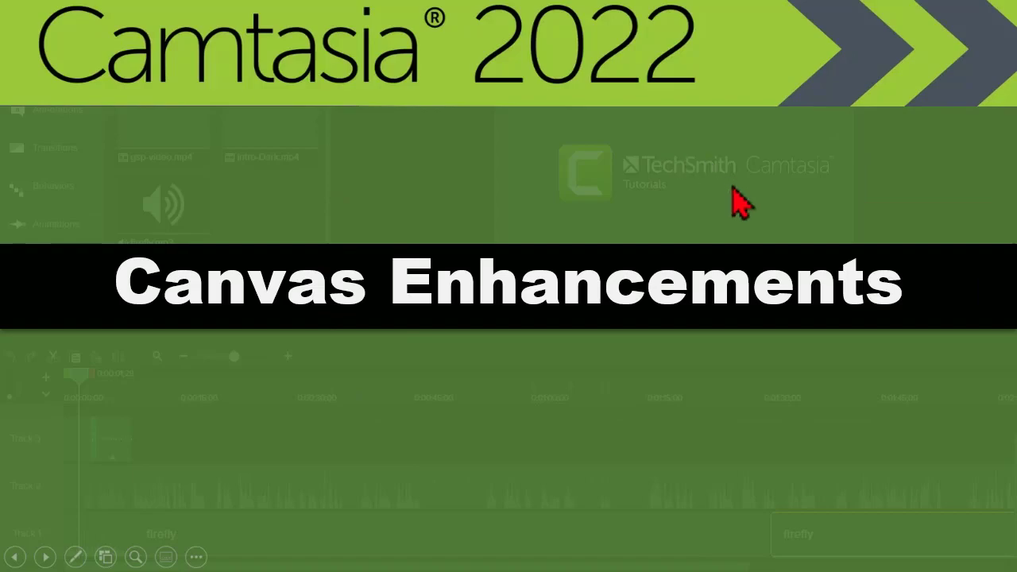
pyautogui.click(844, 197)
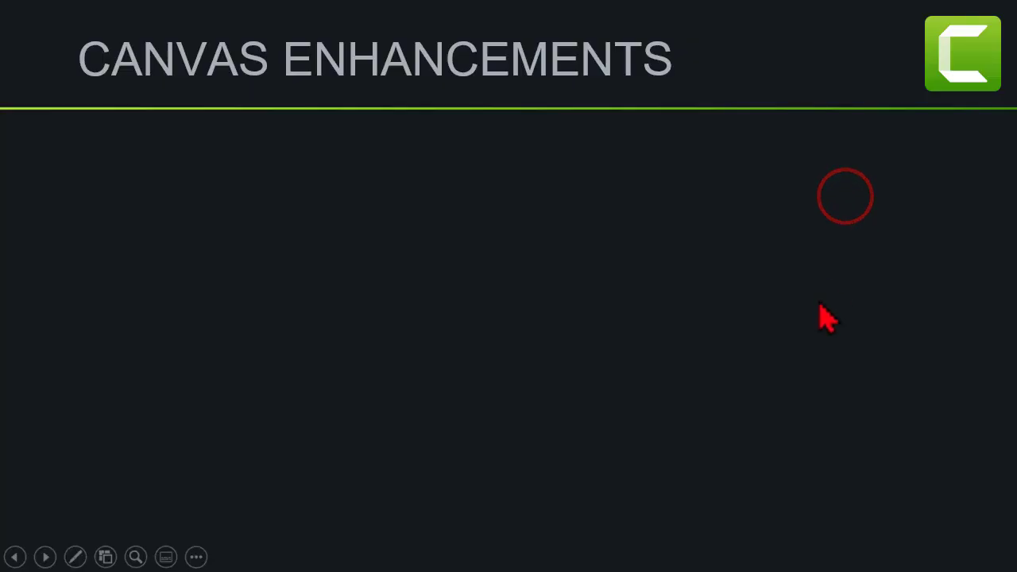